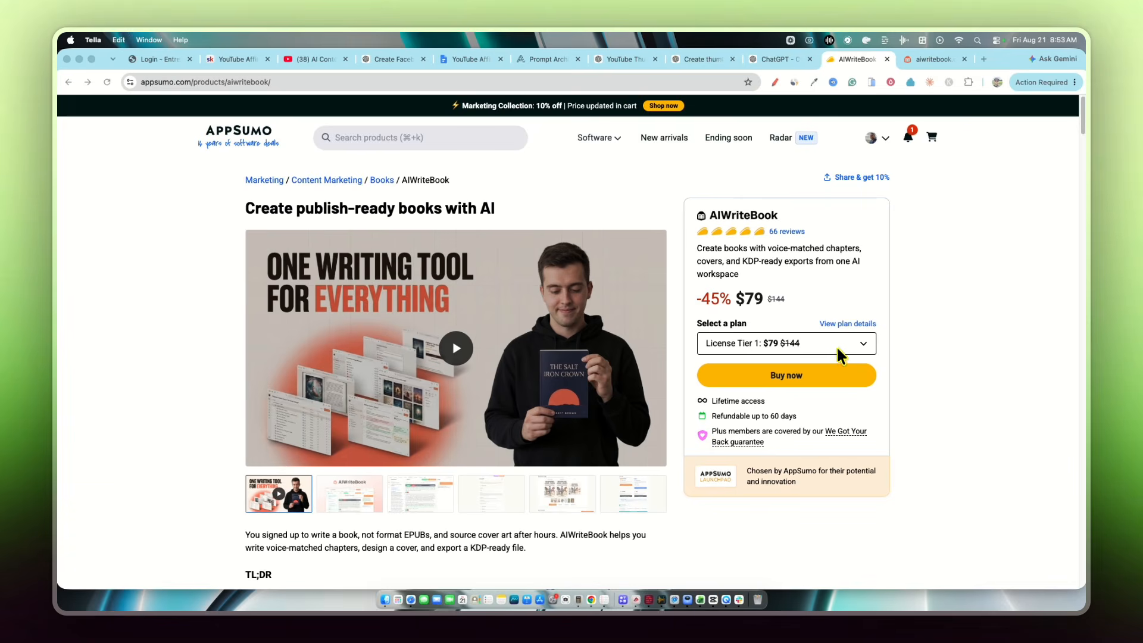
- Check the available license tiers and their prices on the AIWriteBook deal page
click(860, 345)
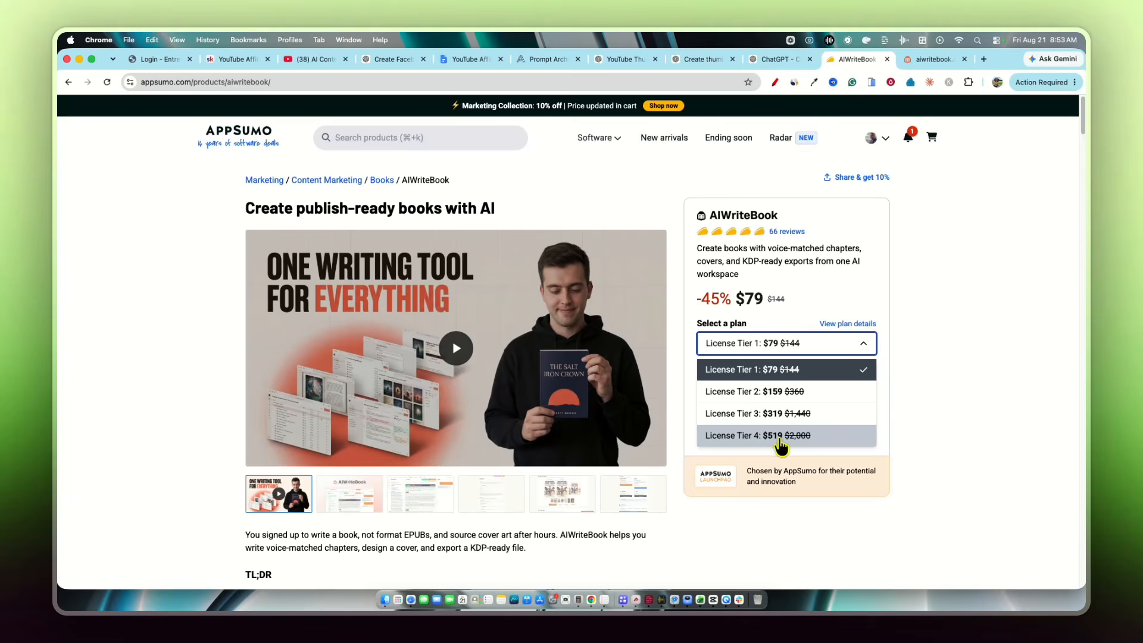
click(933, 345)
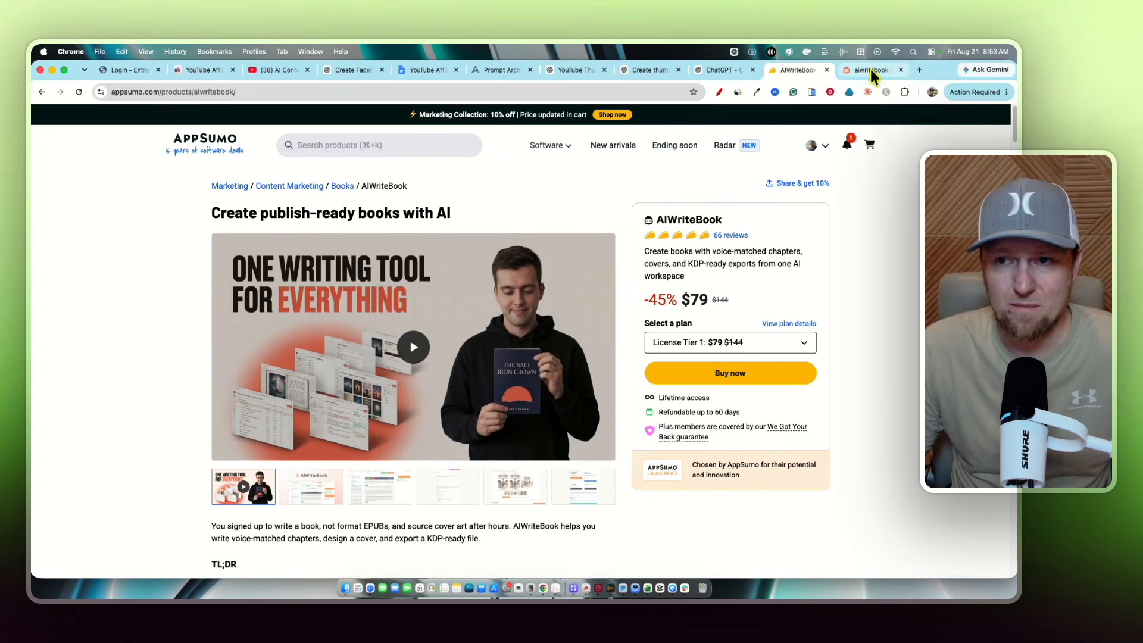
- Switch to the AIWriteBook app and look through the full text of Chapter 3, Chemical Fire
click(870, 69)
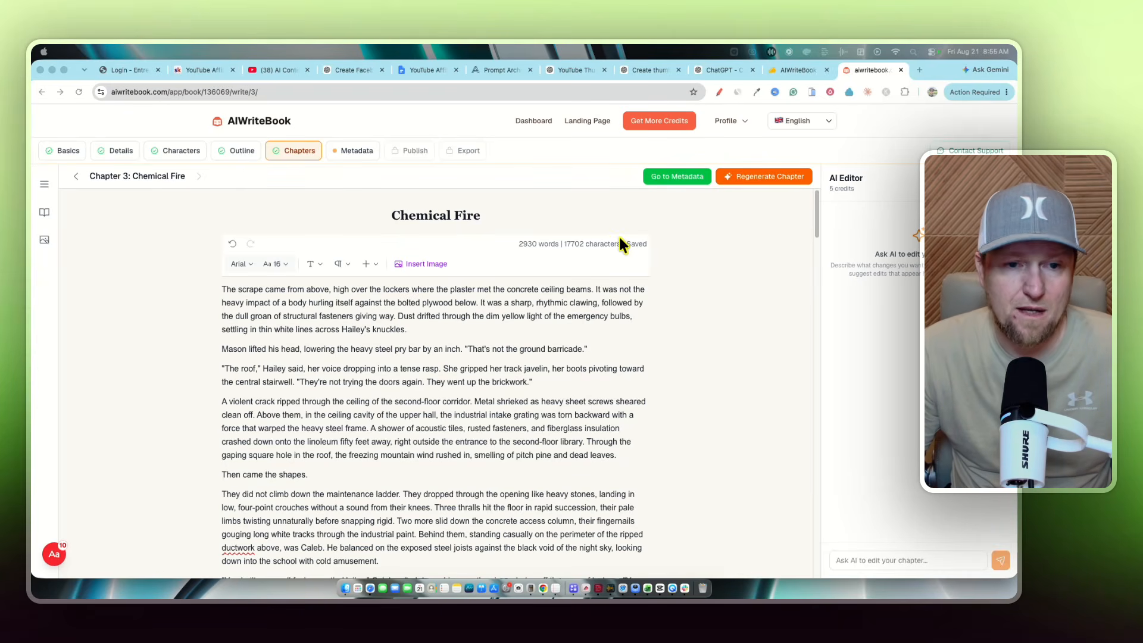
scroll(589, 375, down, 20)
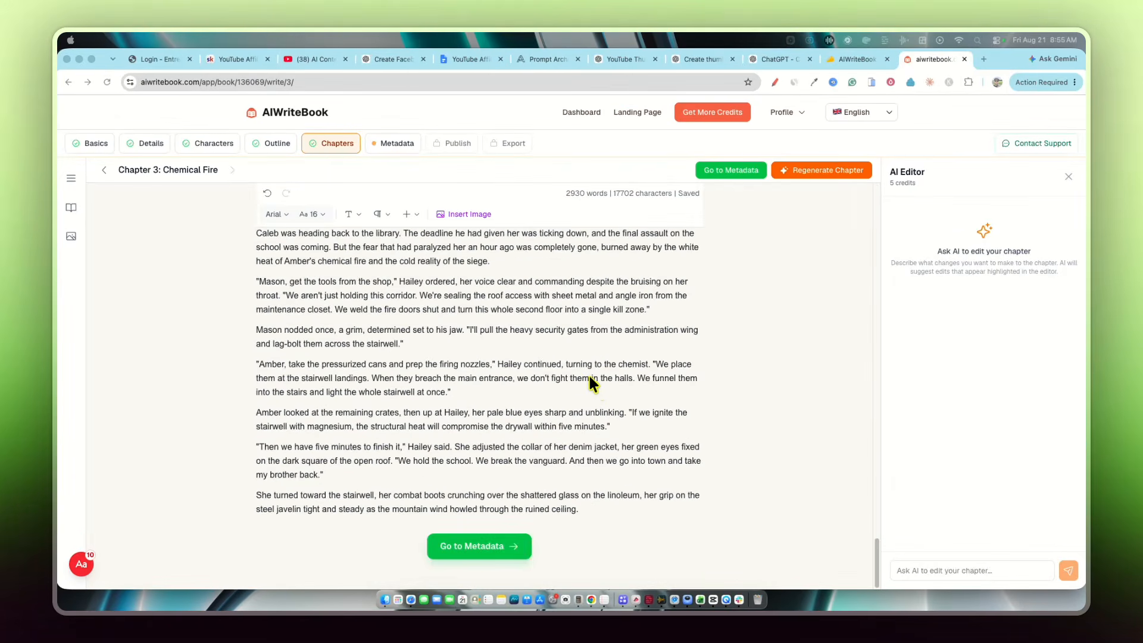
scroll(589, 375, up, 20)
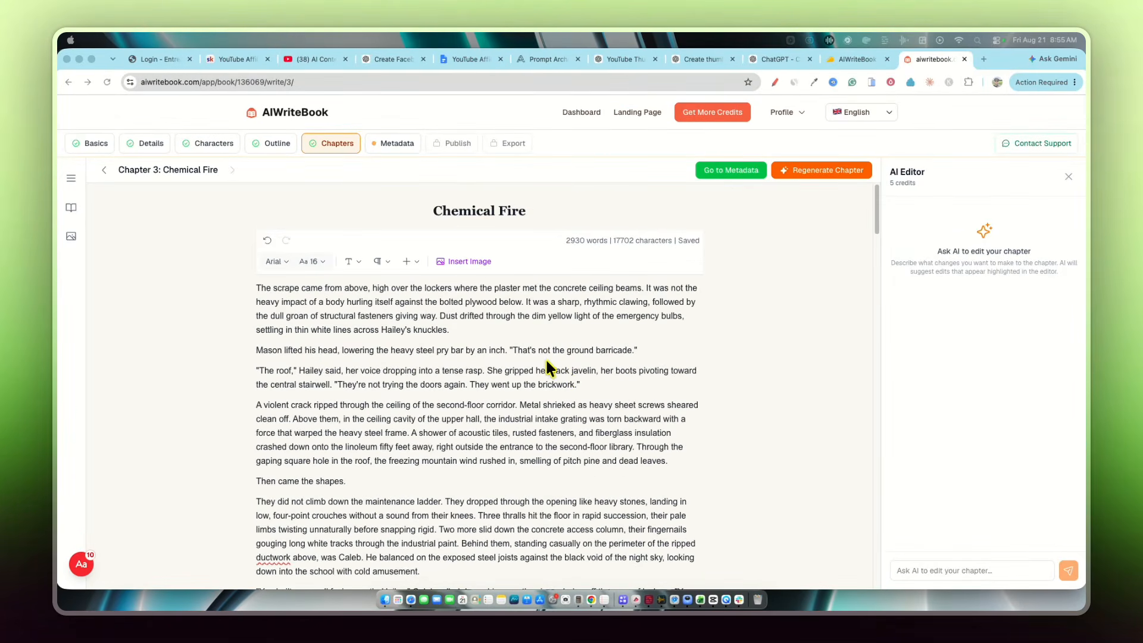
click(250, 287)
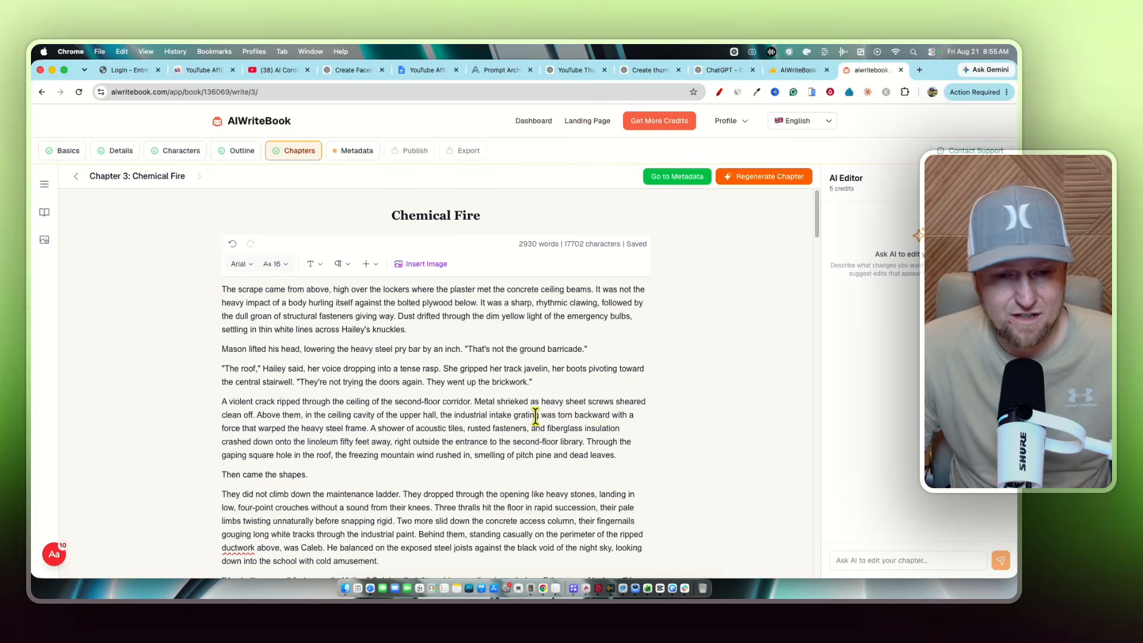
scroll(536, 417, down, 20)
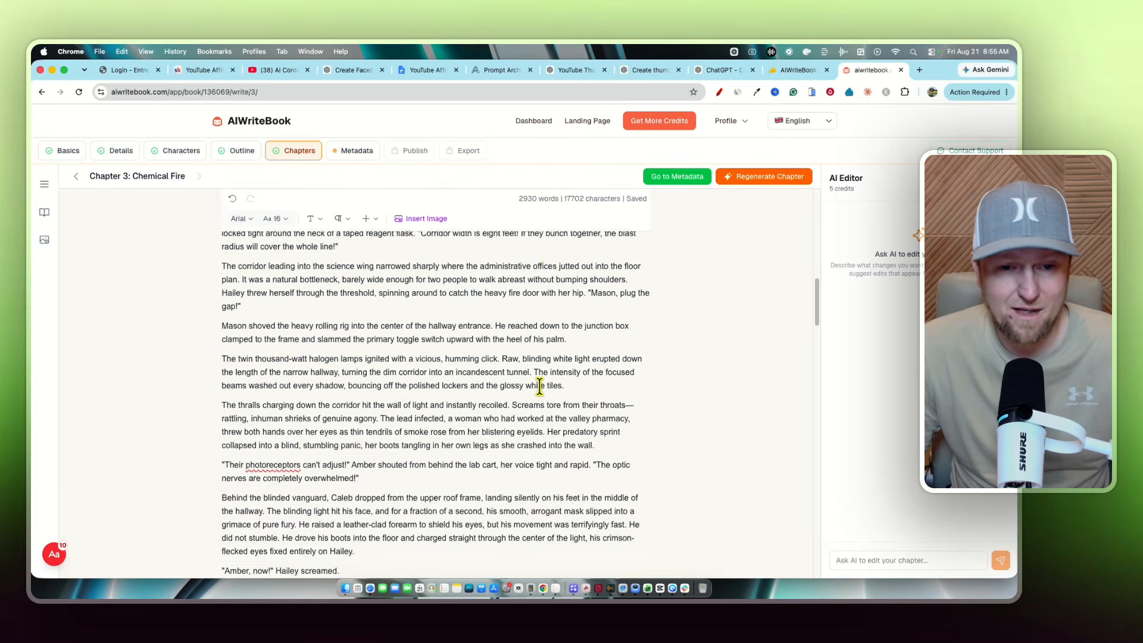
scroll(539, 385, down, 20)
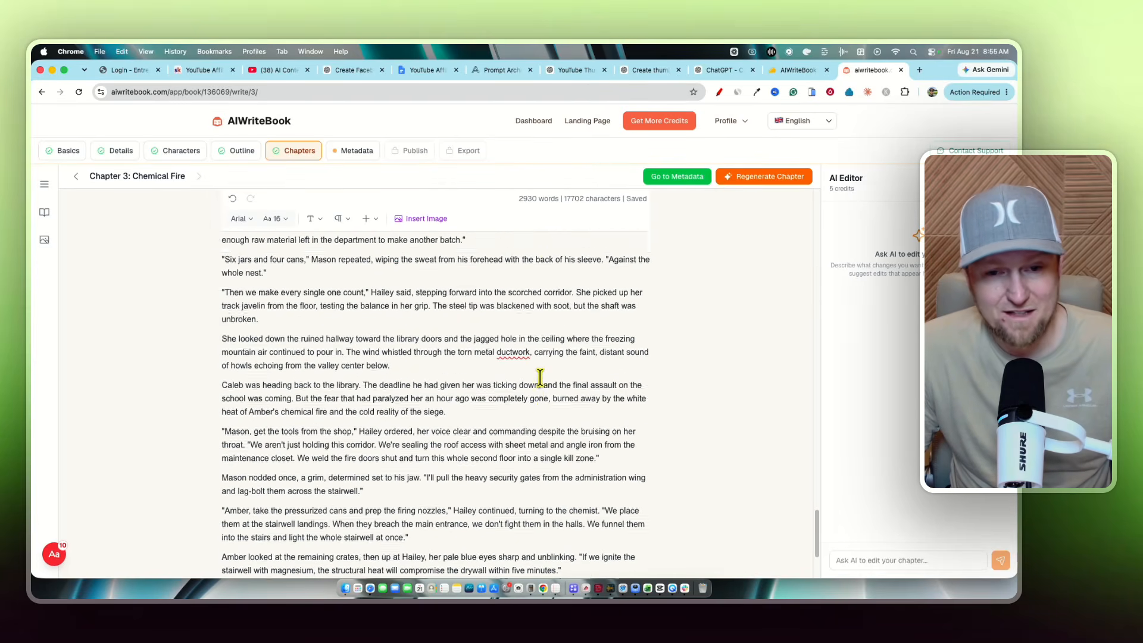
scroll(540, 378, up, 20)
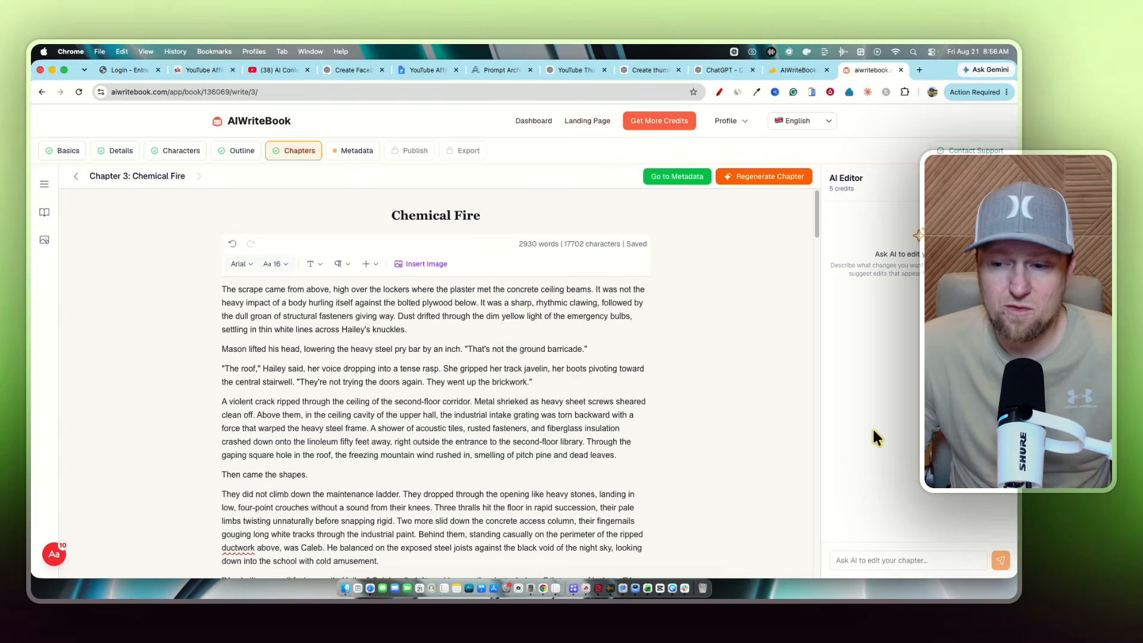
- Go on to the book's metadata and review the book information, cover options, blurb, categories and search keywords
click(665, 177)
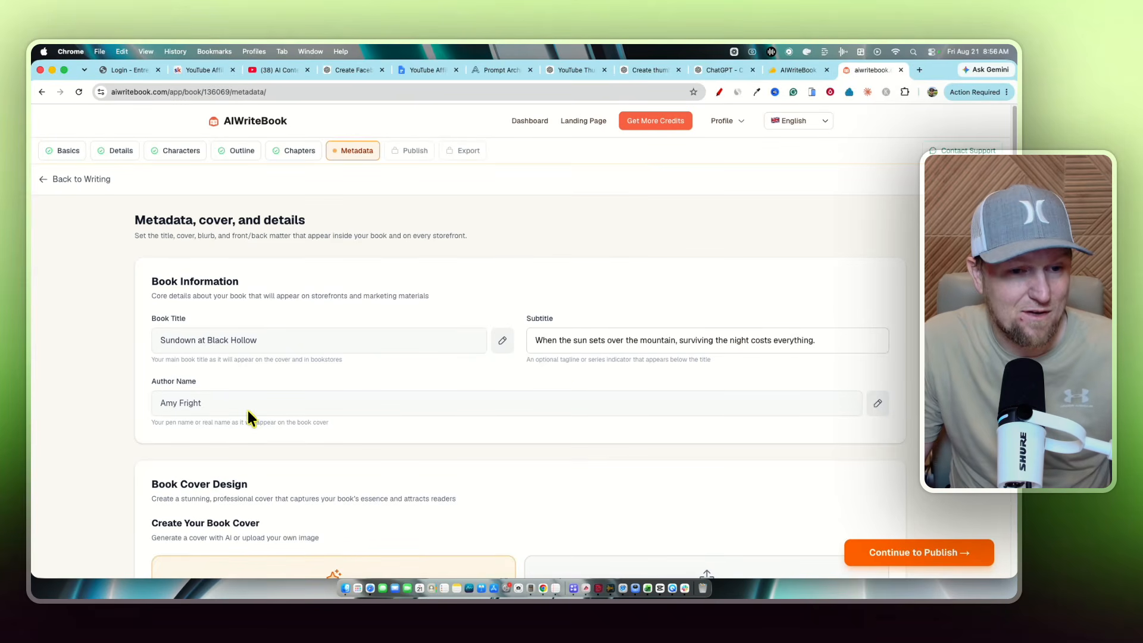
scroll(344, 434, down, 2)
scroll(287, 381, down, 10)
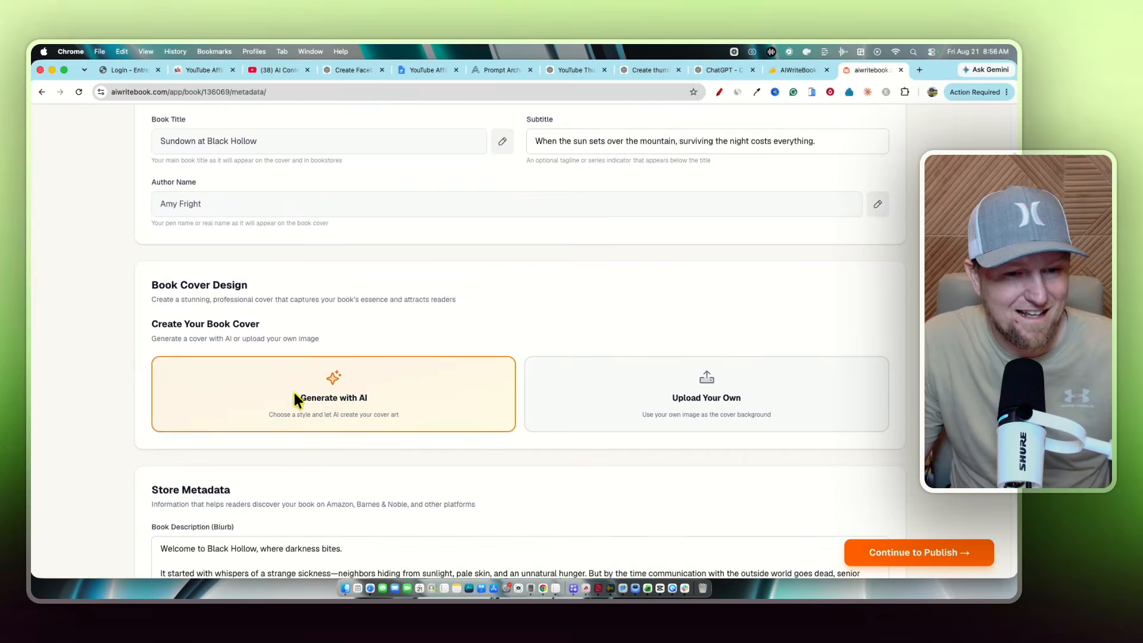
scroll(369, 407, down, 10)
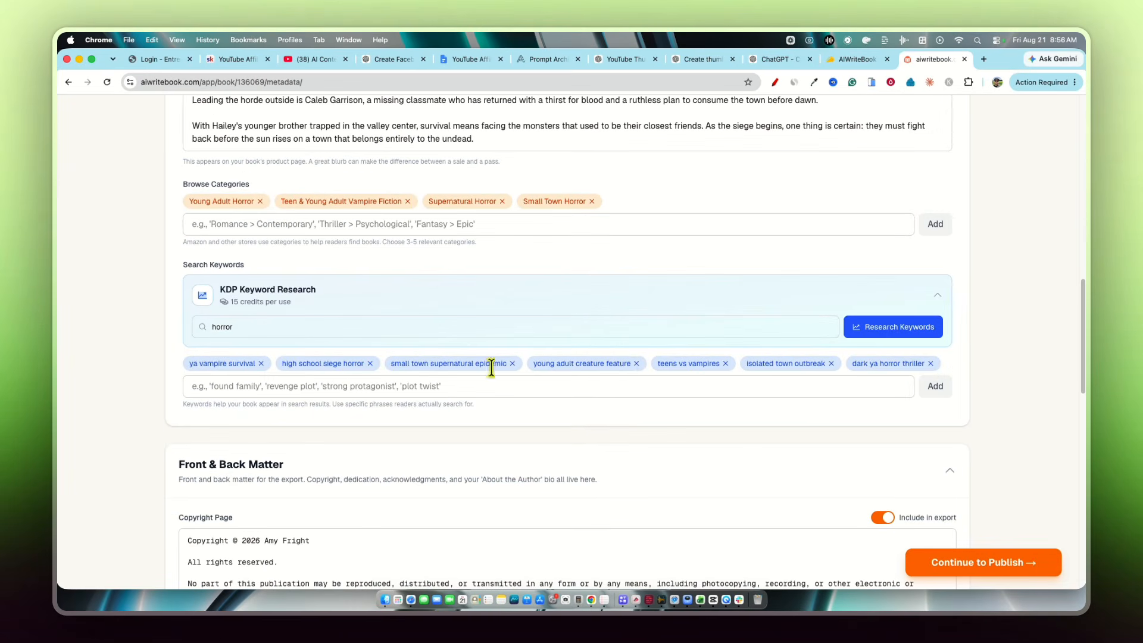
scroll(315, 300, down, 1)
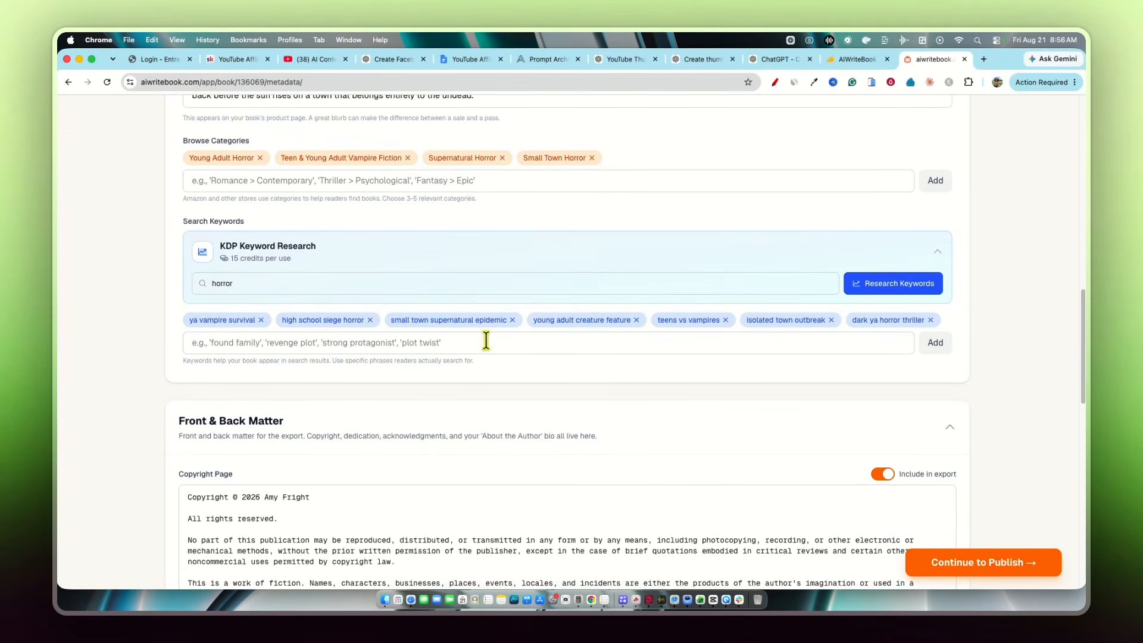
- Review the front and back matter from the copyright page to the acknowledgments, and return to the book cover design section
scroll(416, 386, down, 8)
scroll(330, 417, up, 4)
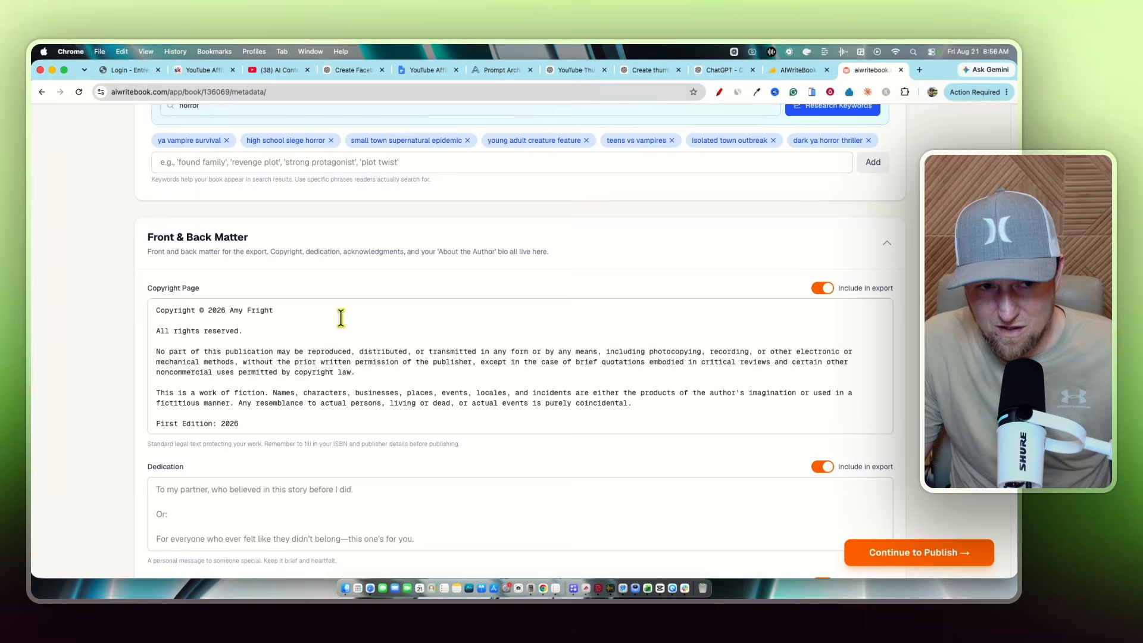
scroll(337, 458, down, 5)
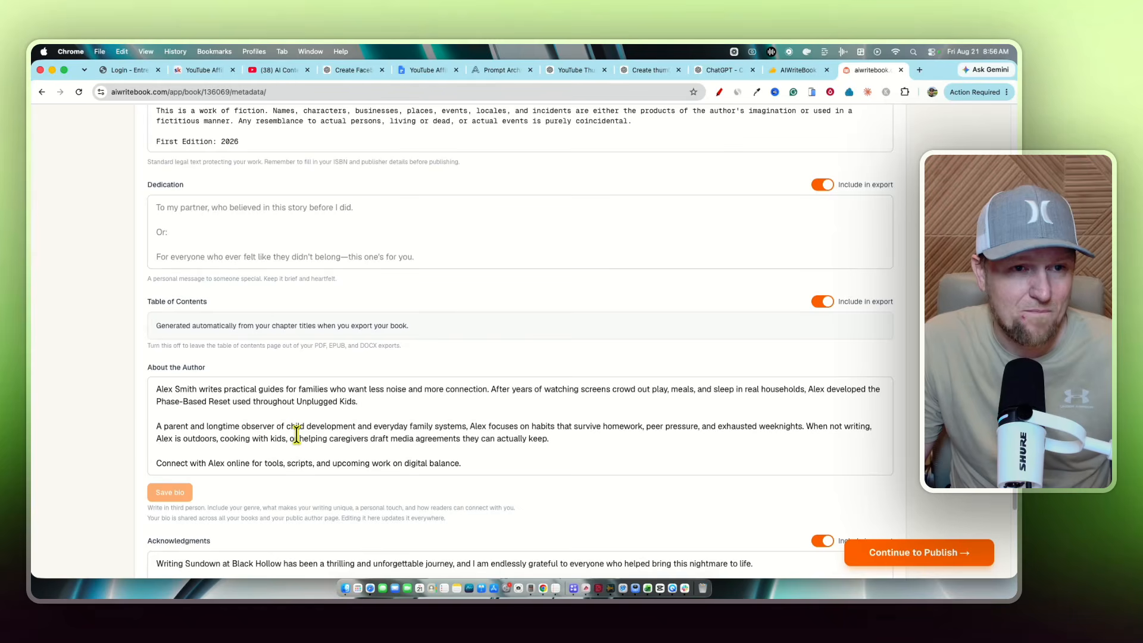
scroll(298, 440, down, 1)
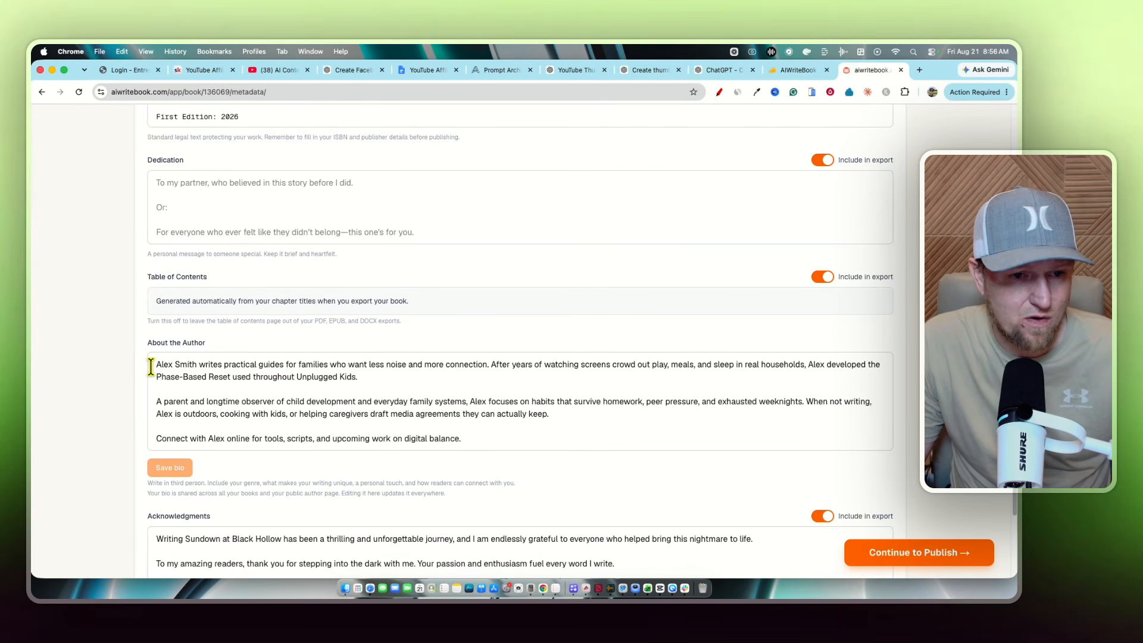
scroll(262, 436, down, 10)
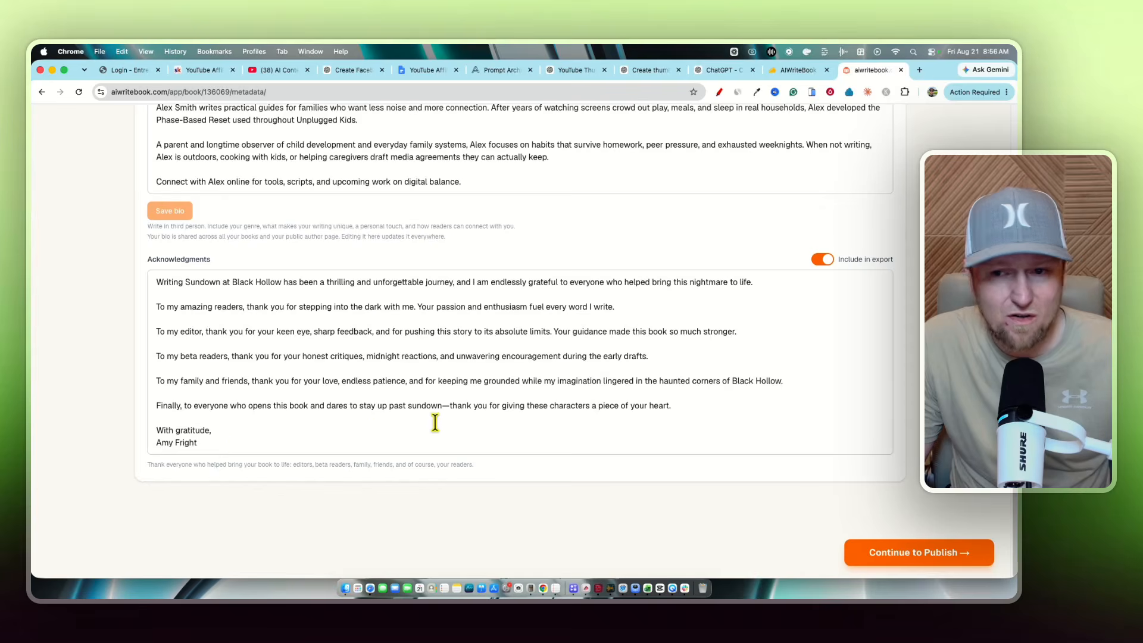
scroll(435, 422, up, 15)
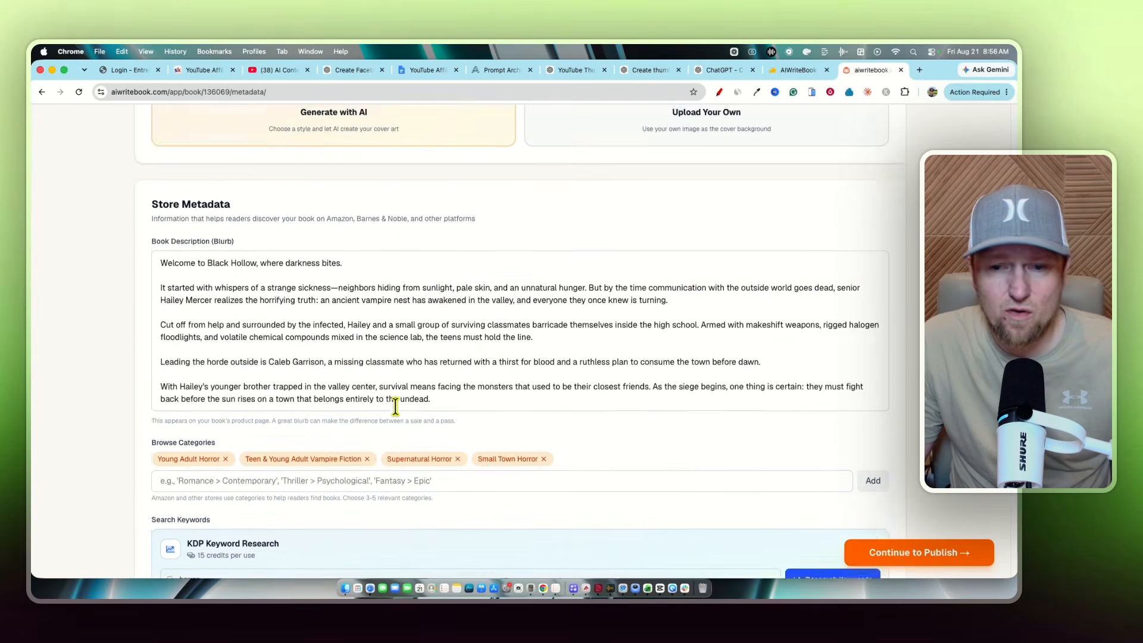
scroll(395, 407, up, 15)
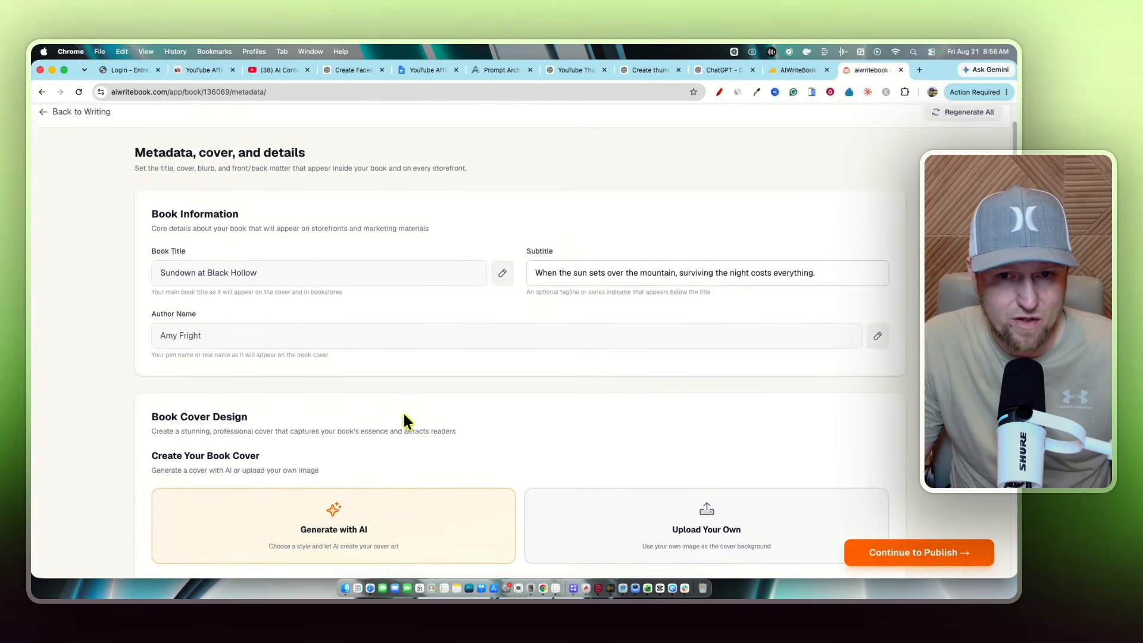
scroll(411, 417, down, 4)
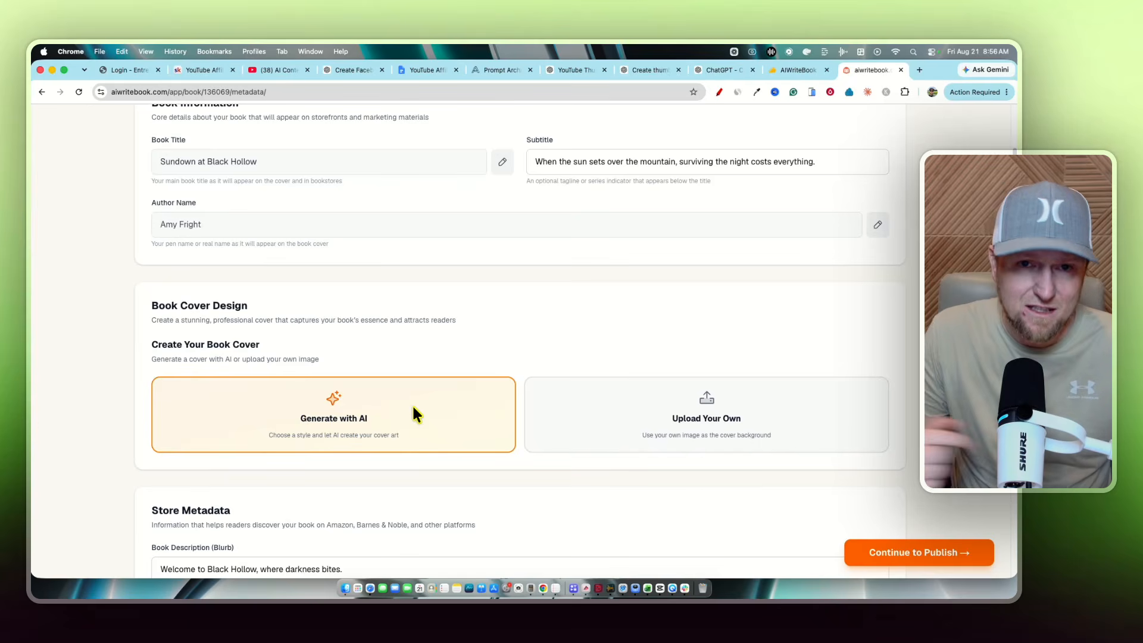
- Switch to the AppSumo deal page and examine AIWriteBook's customer reviews, review summary and taco ratings
click(784, 73)
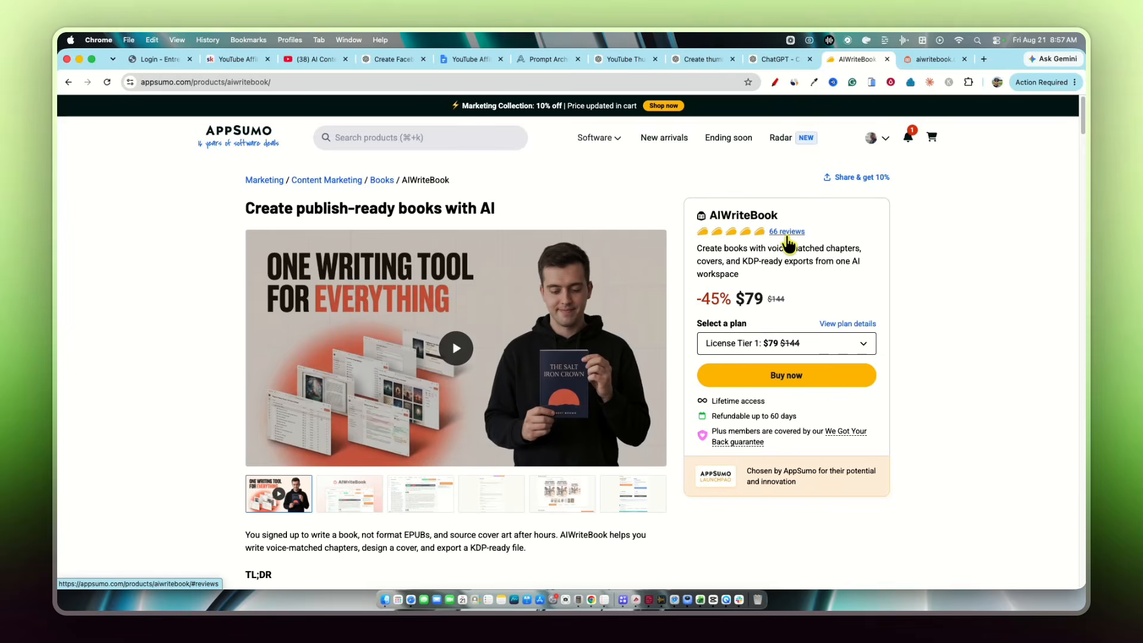
click(789, 238)
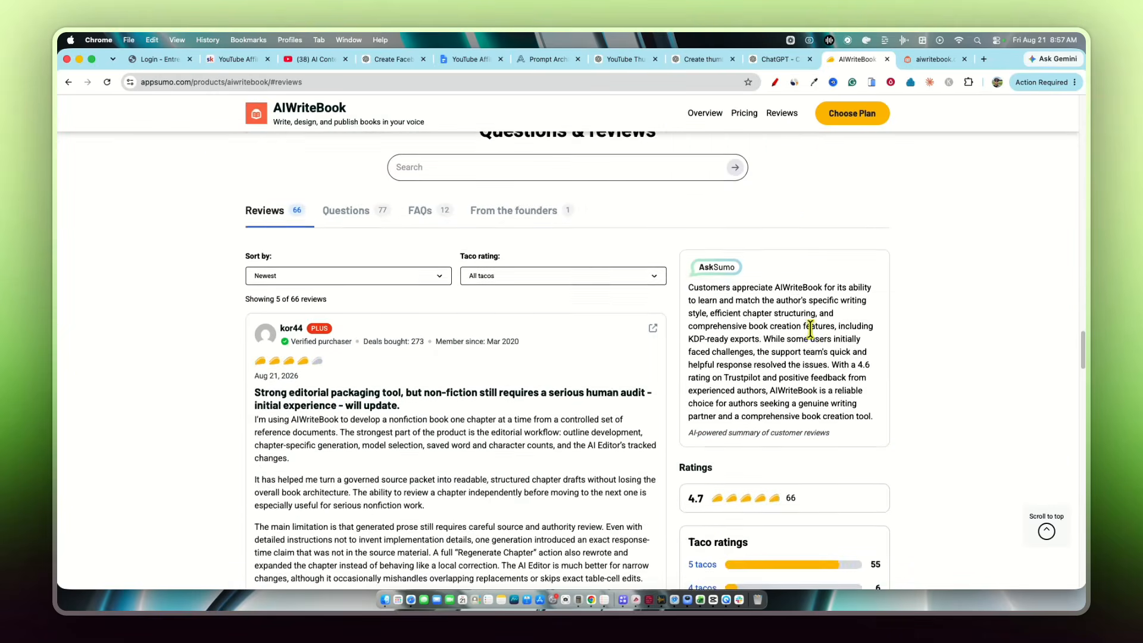
scroll(820, 363, down, 5)
scroll(812, 352, up, 3)
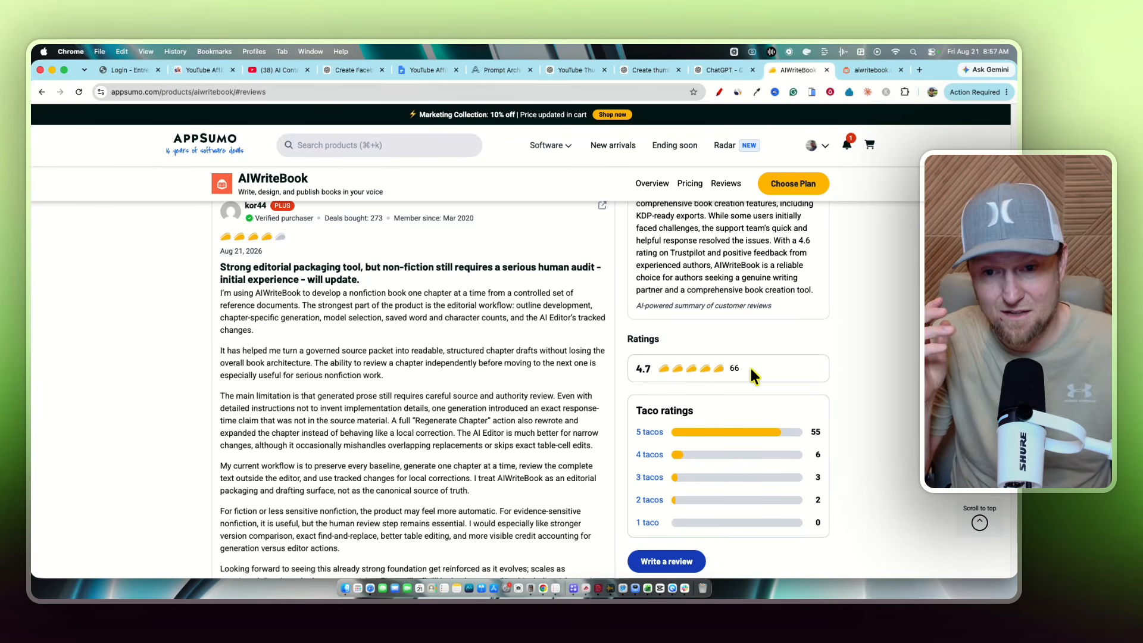
scroll(788, 353, up, 3)
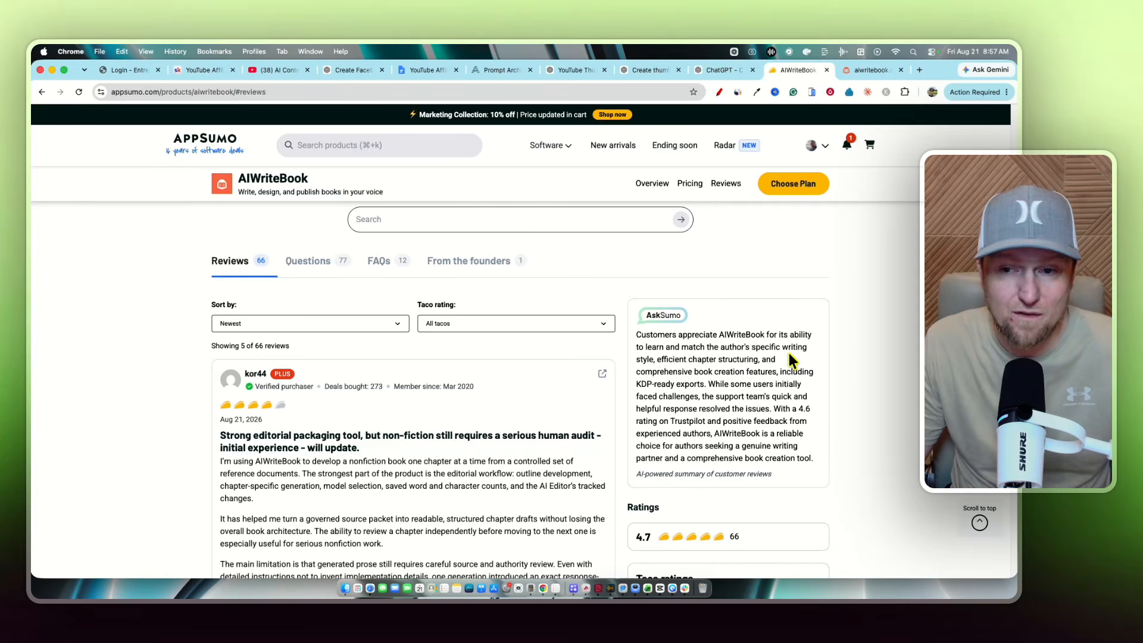
scroll(725, 381, up, 2)
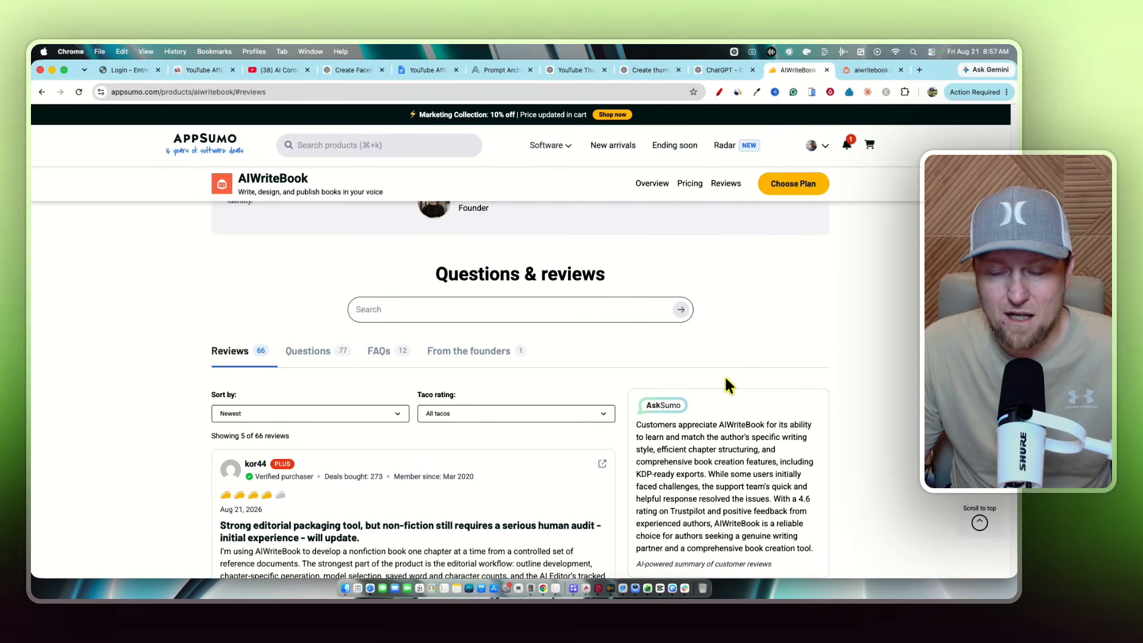
scroll(723, 375, up, 1)
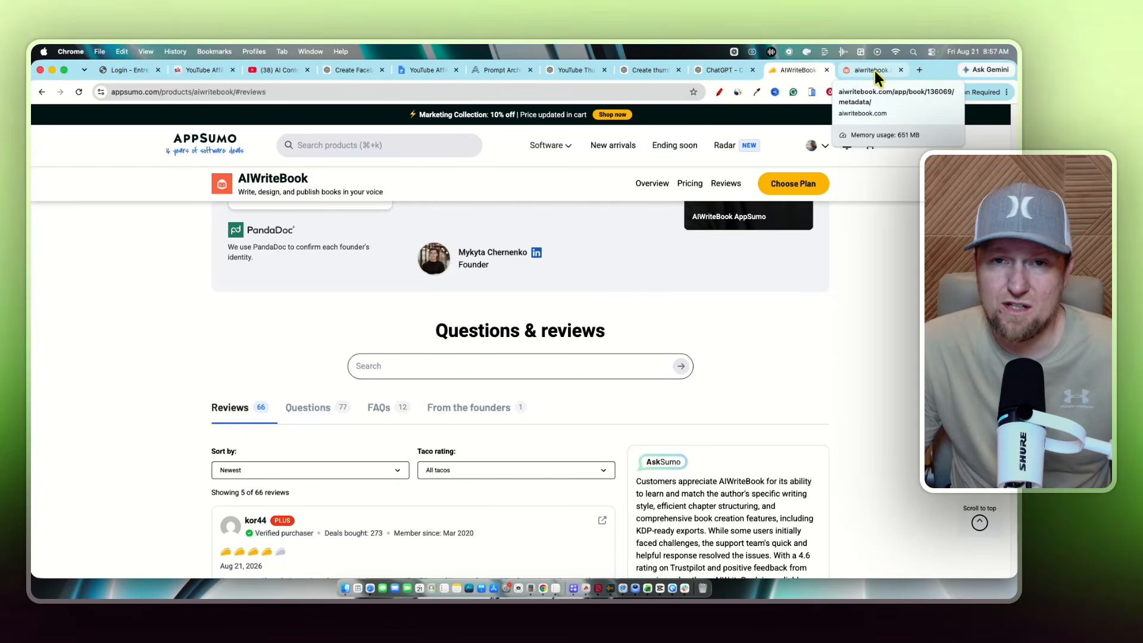
- Return to the AIWriteBook metadata page and set up an AI-generated cover in the Illustrated art style
click(874, 70)
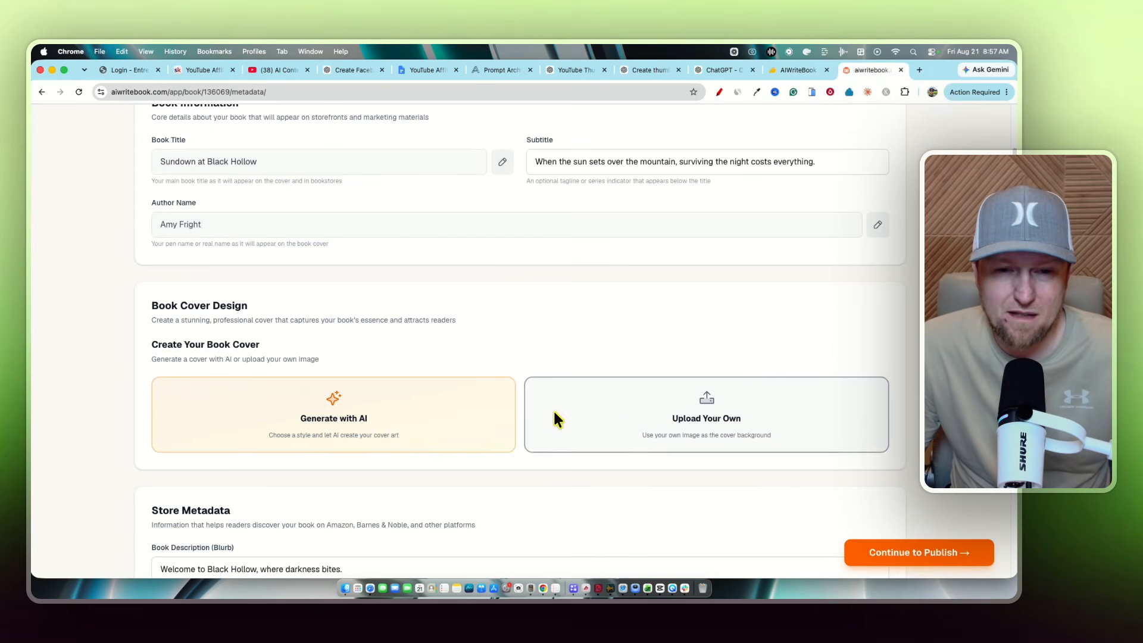
scroll(549, 297, down, 1)
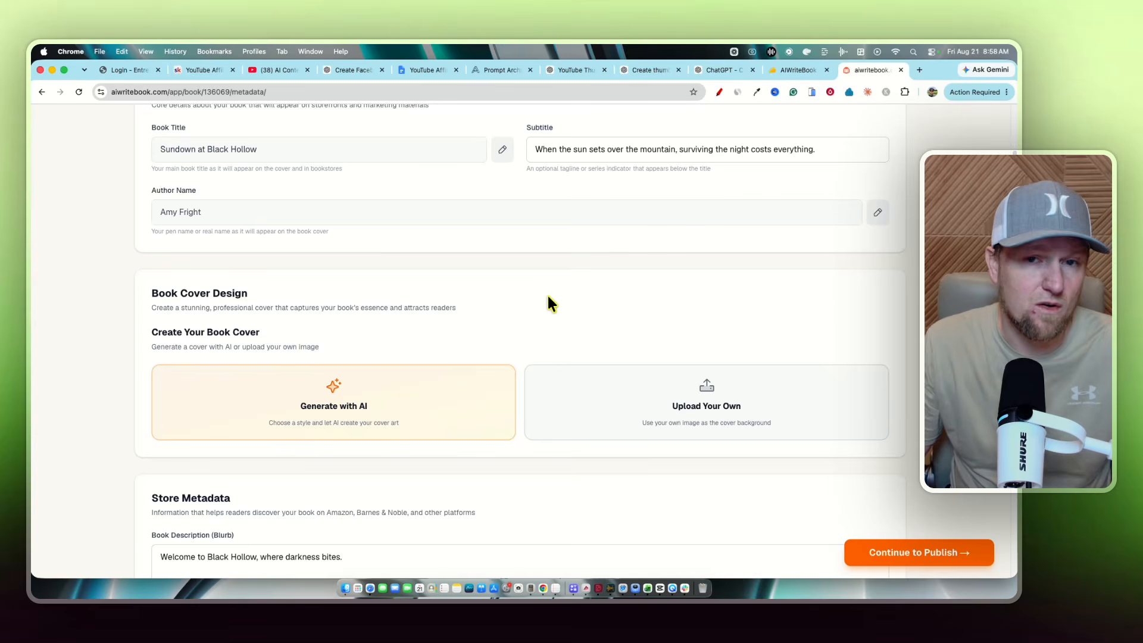
scroll(565, 285, down, 1)
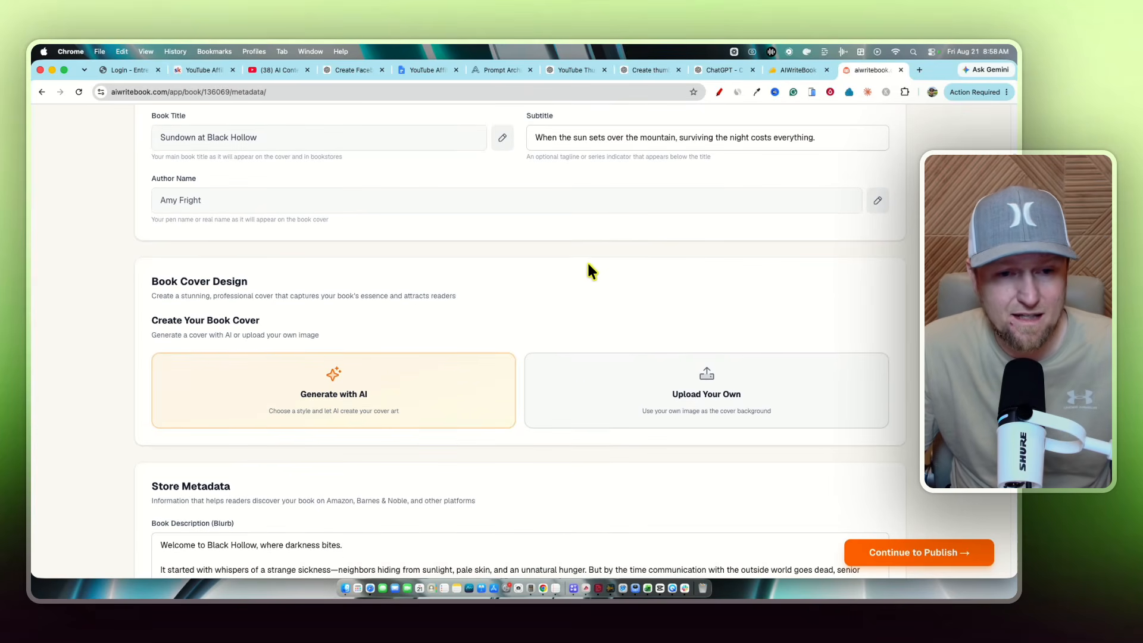
click(378, 411)
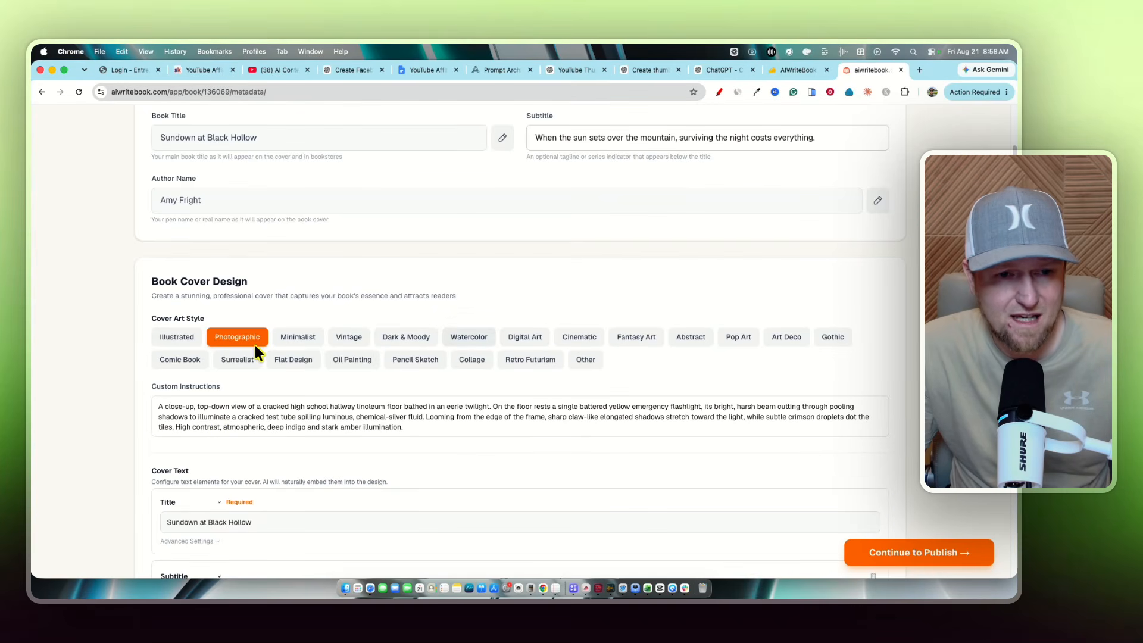
click(184, 341)
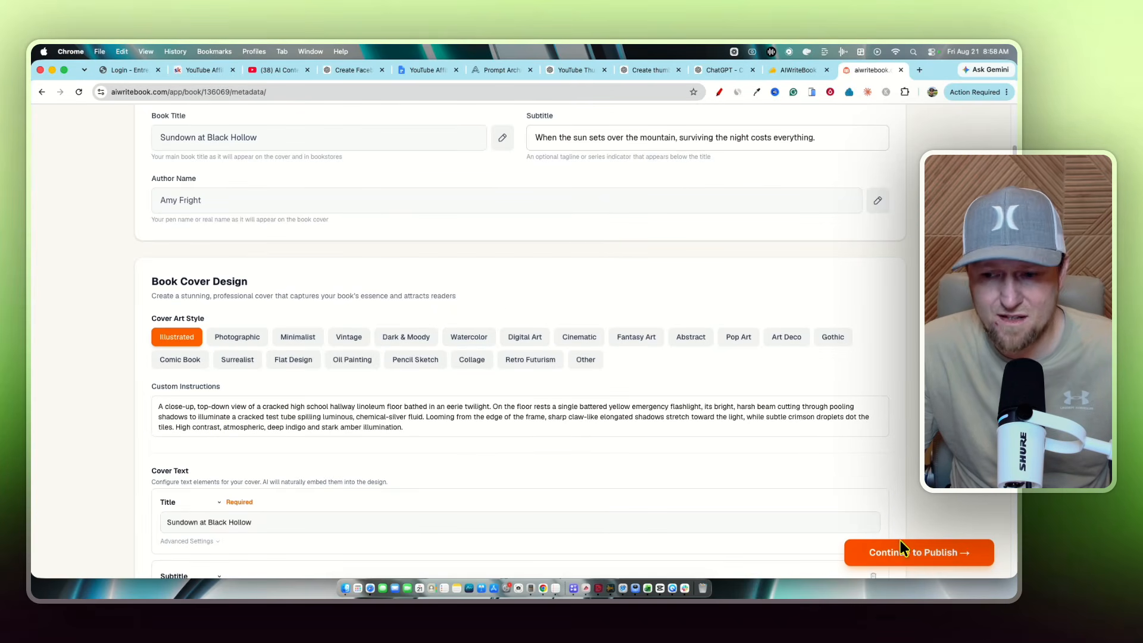
- Set the number of cover variants to 2 and generate the cover
scroll(375, 357, down, 5)
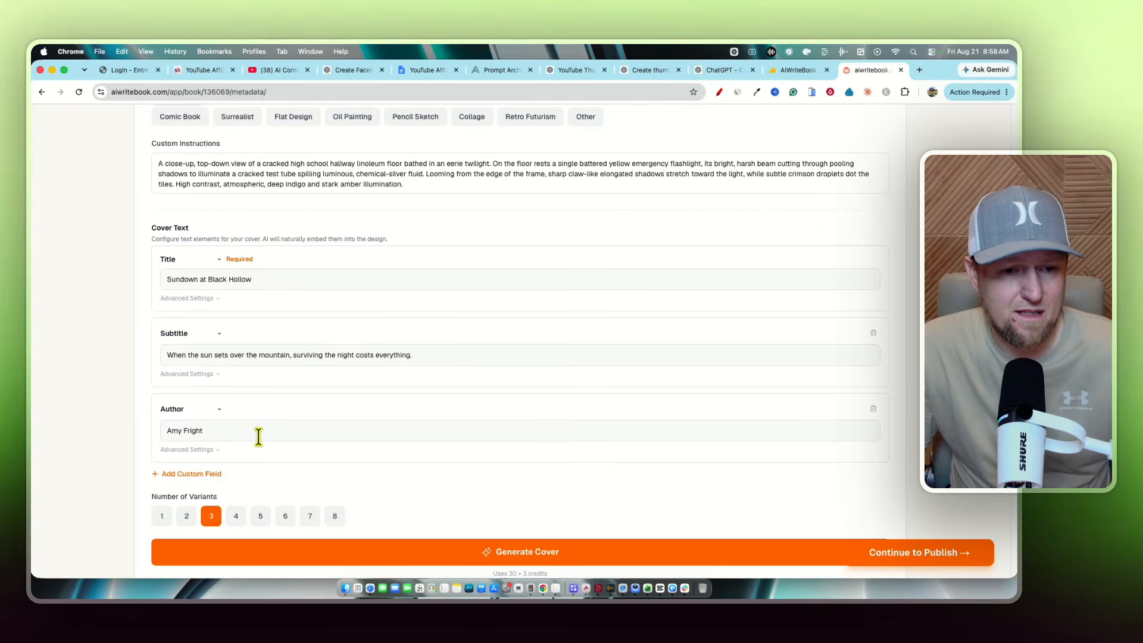
click(185, 517)
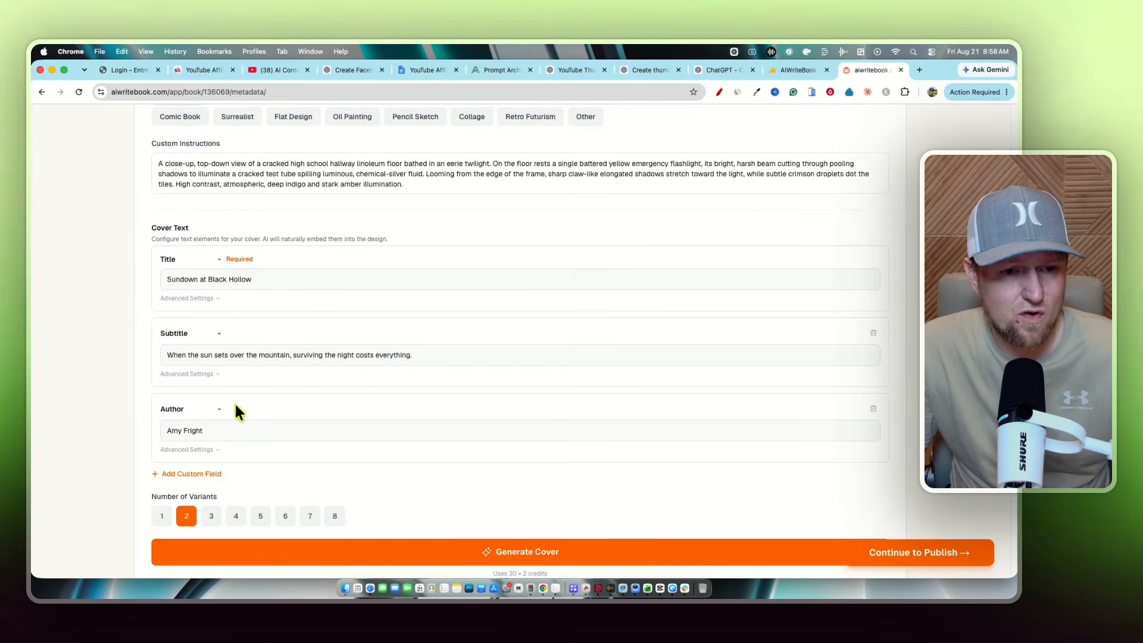
click(575, 556)
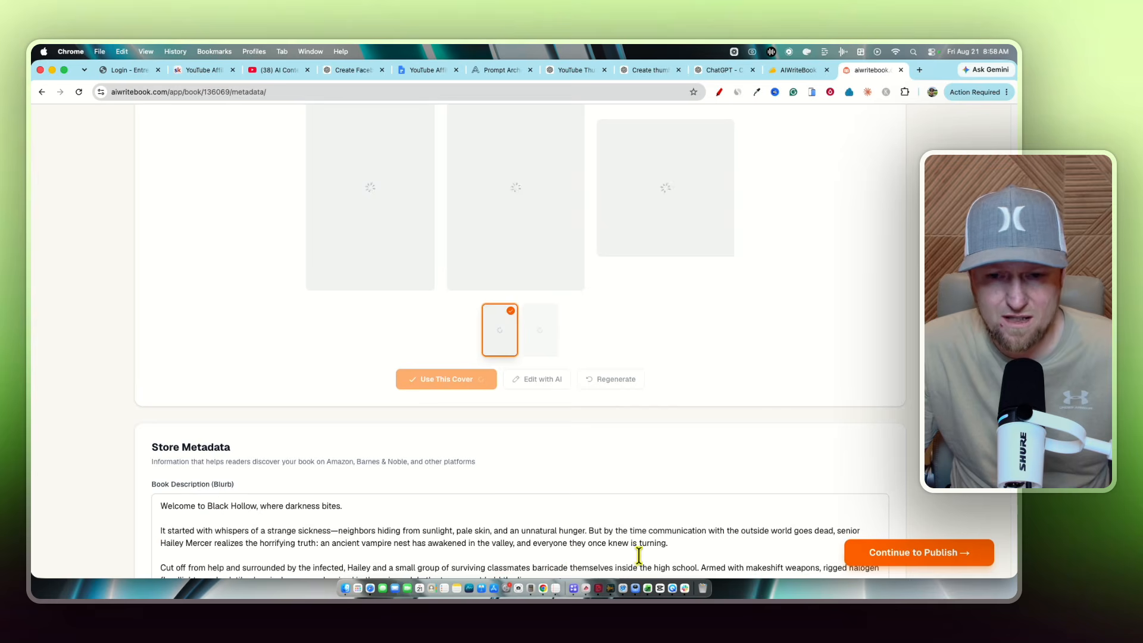
scroll(655, 393, up, 4)
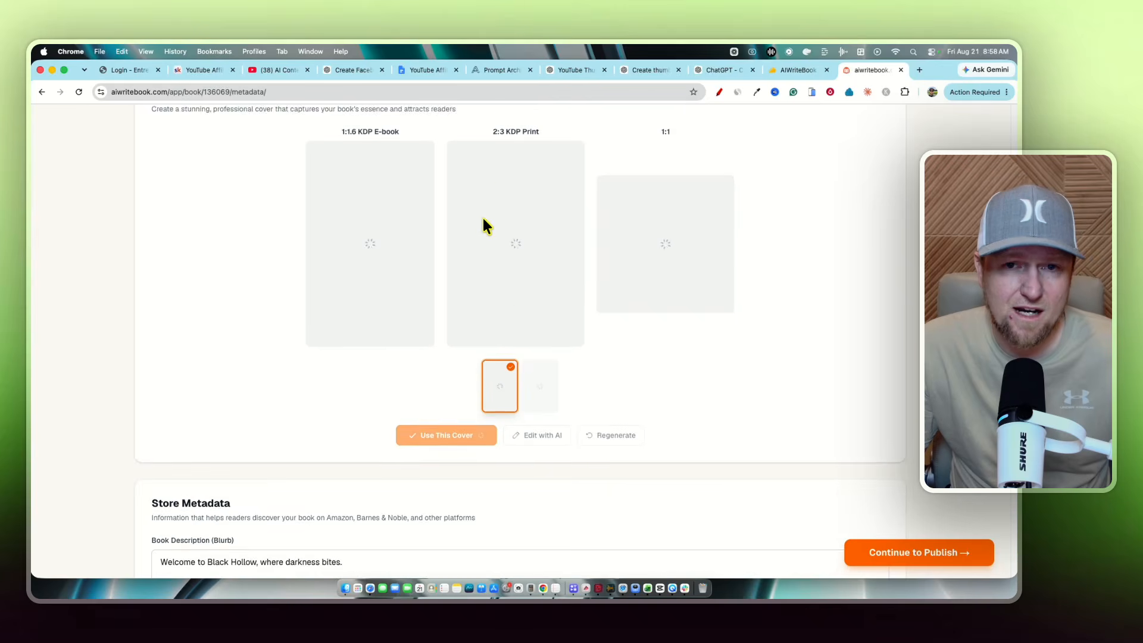
- Compare the two generated cover variants across the three formats and select the one with the red title lettering
scroll(477, 242, down, 1)
scroll(475, 239, up, 1)
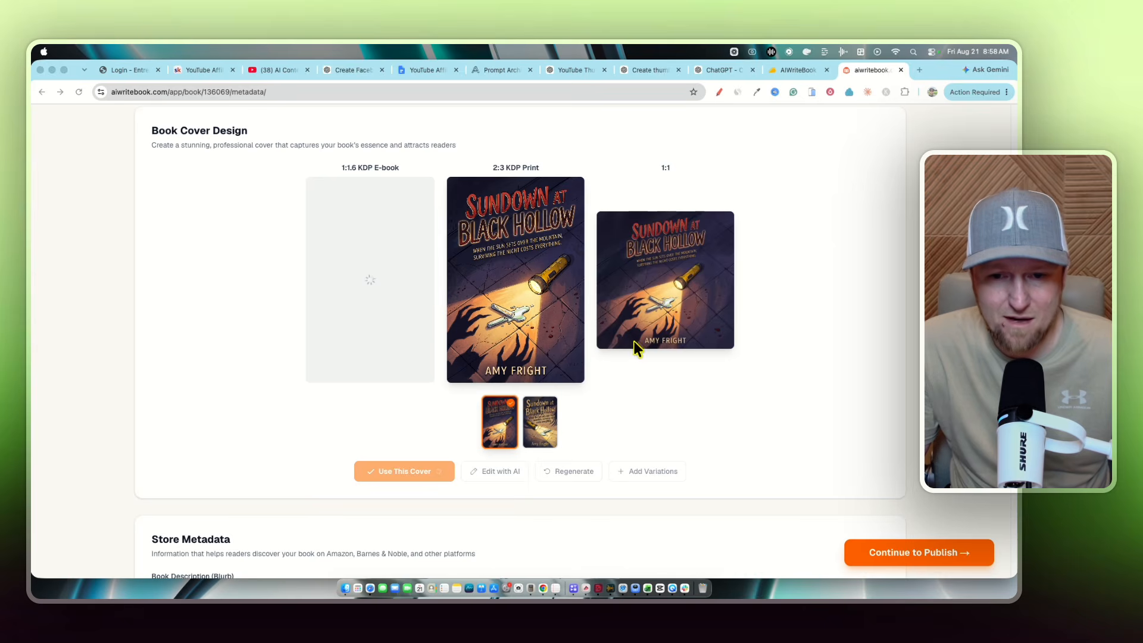
click(542, 426)
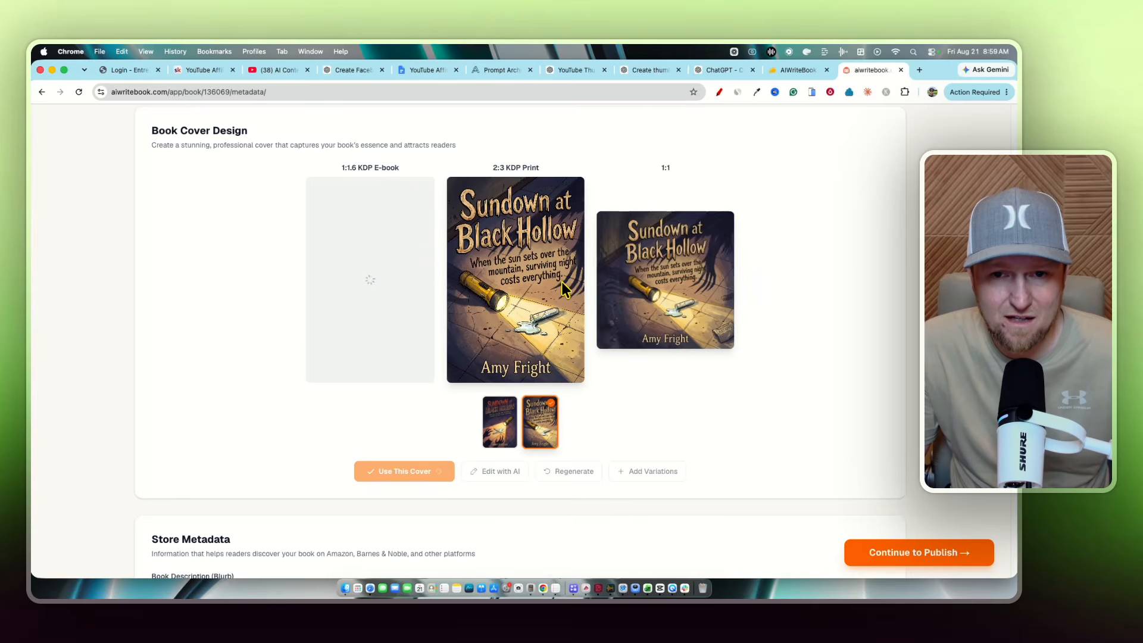
click(498, 437)
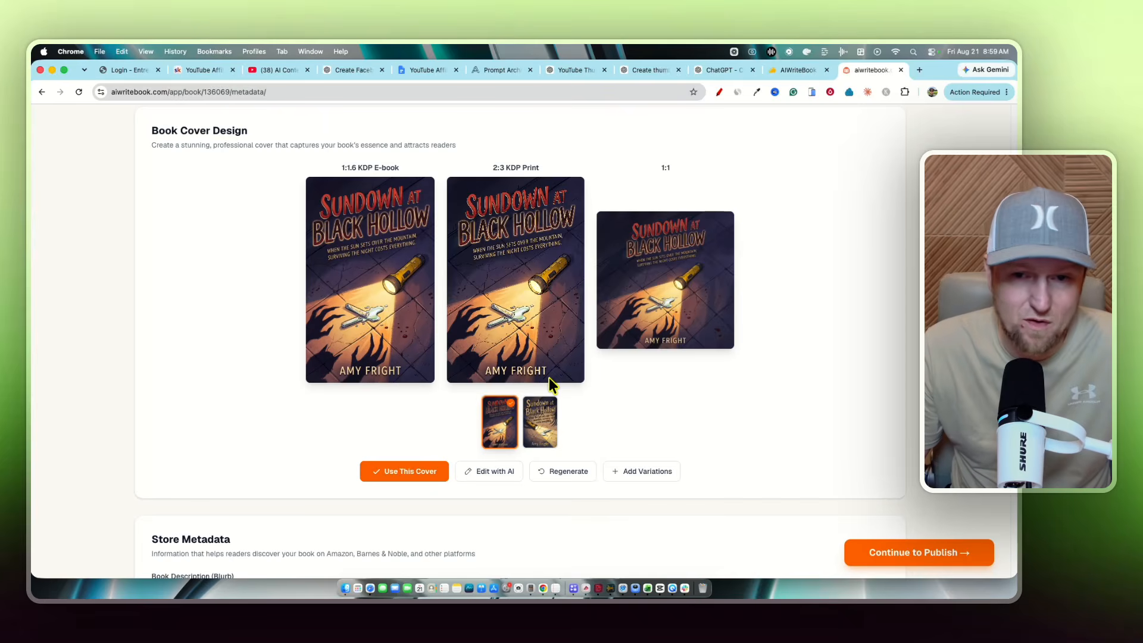
click(541, 423)
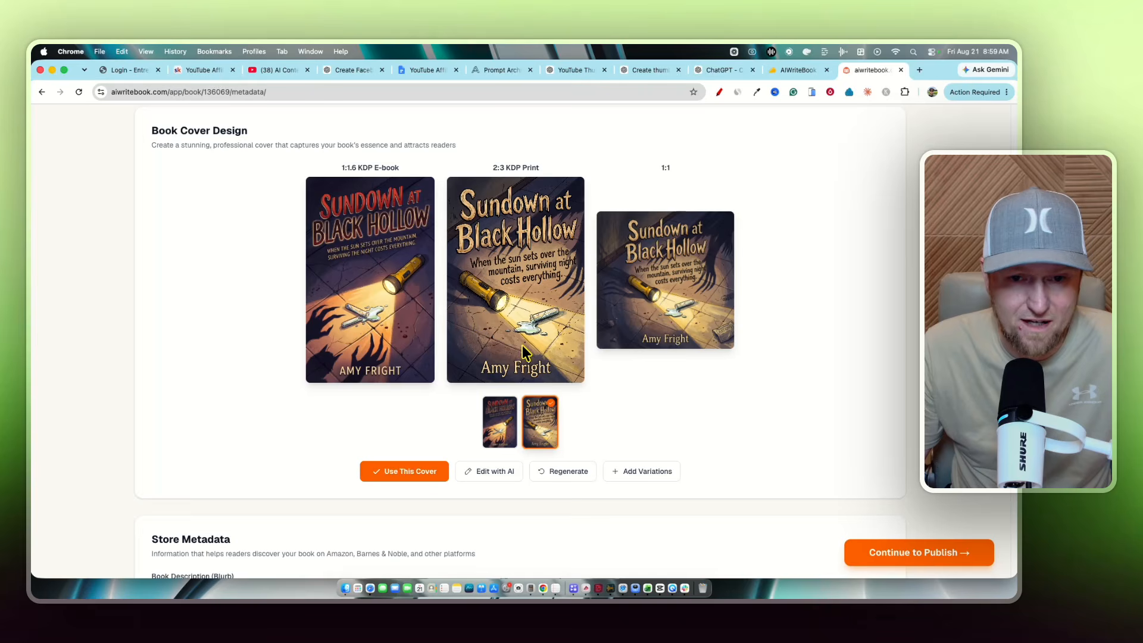
click(498, 441)
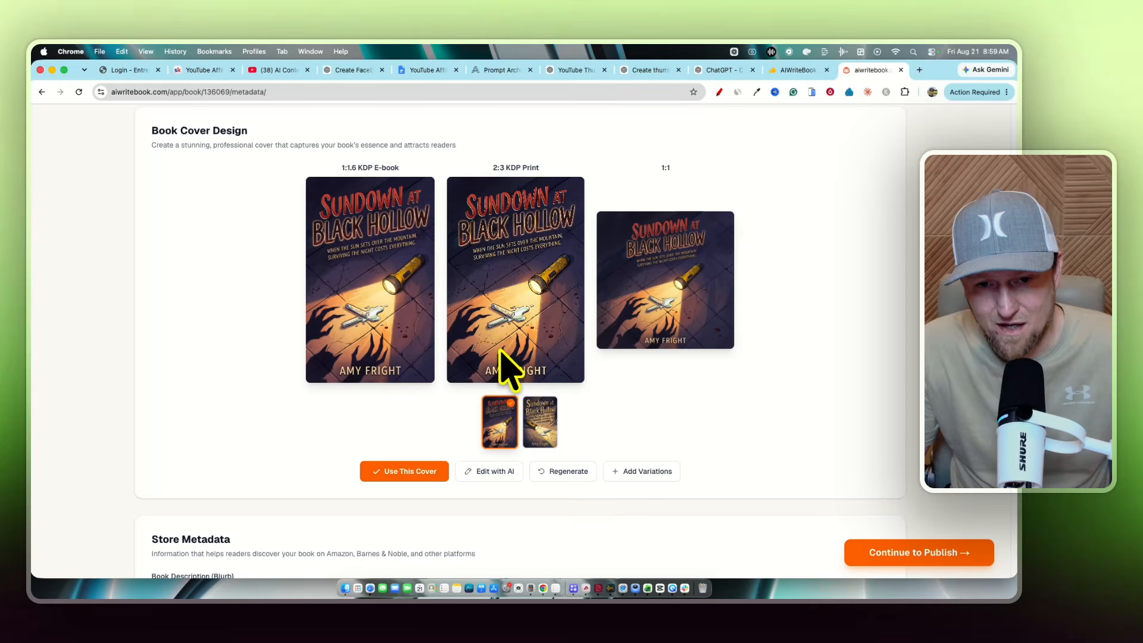
click(542, 426)
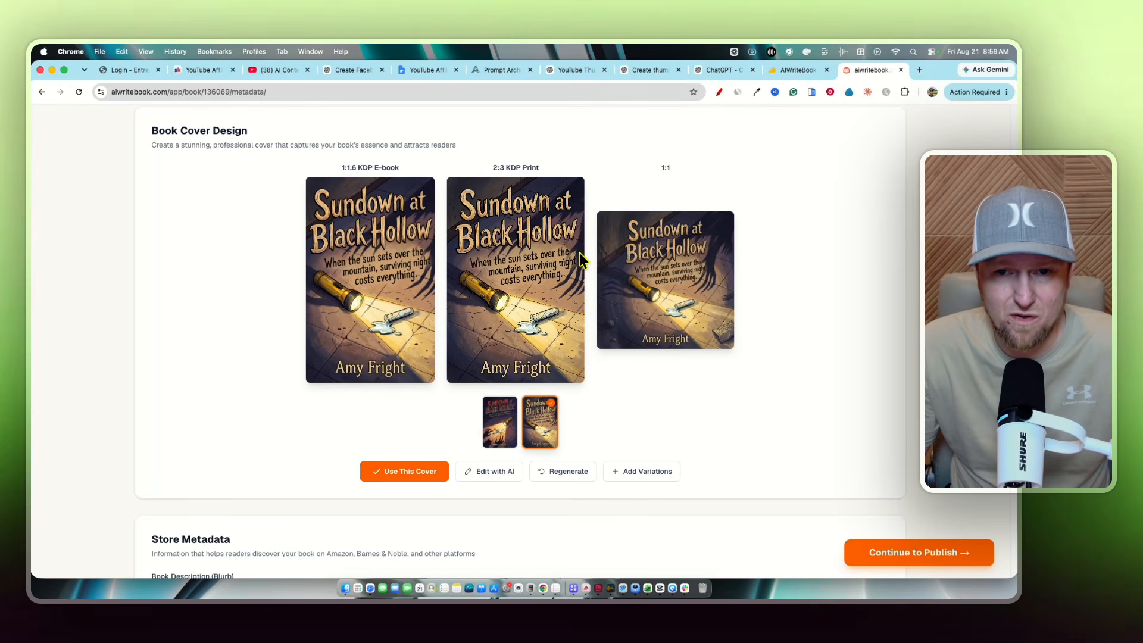
click(495, 435)
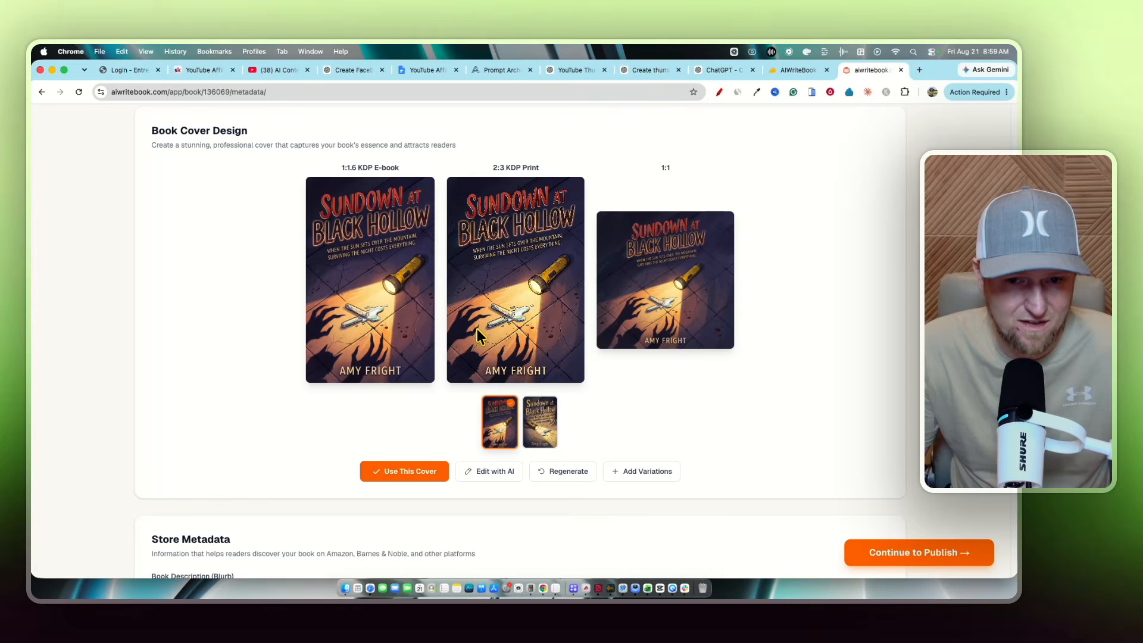
- Continue to the book's publishing step and review its explanation, the optional-publishing note and the author page settings
click(935, 554)
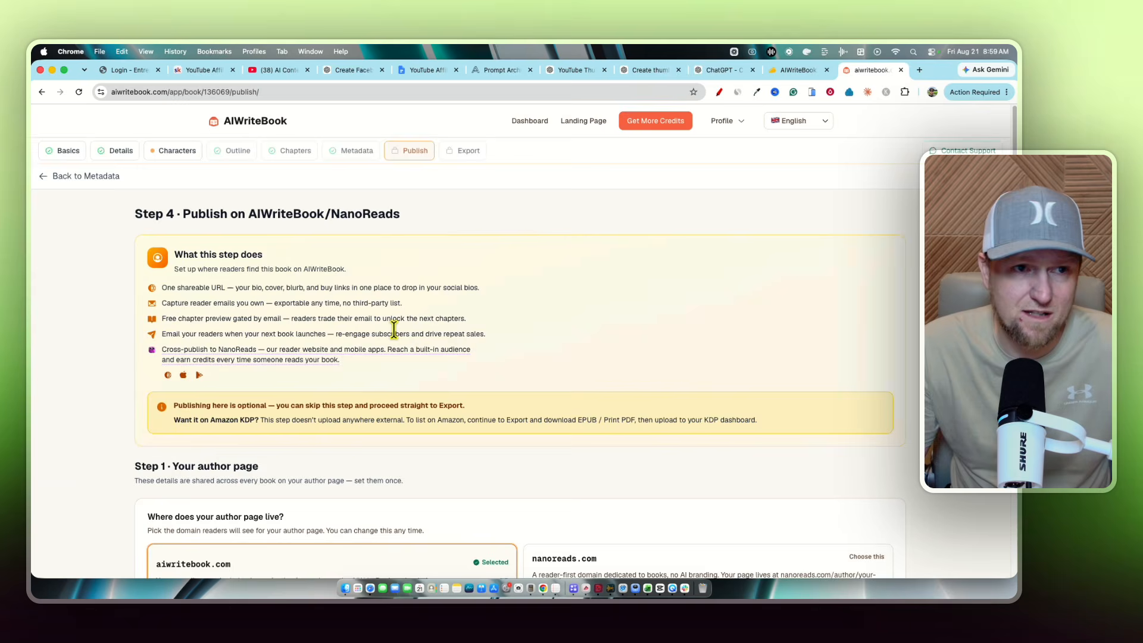
drag(174, 253, 455, 387)
click(212, 419)
drag(189, 401, 570, 417)
scroll(495, 398, down, 3)
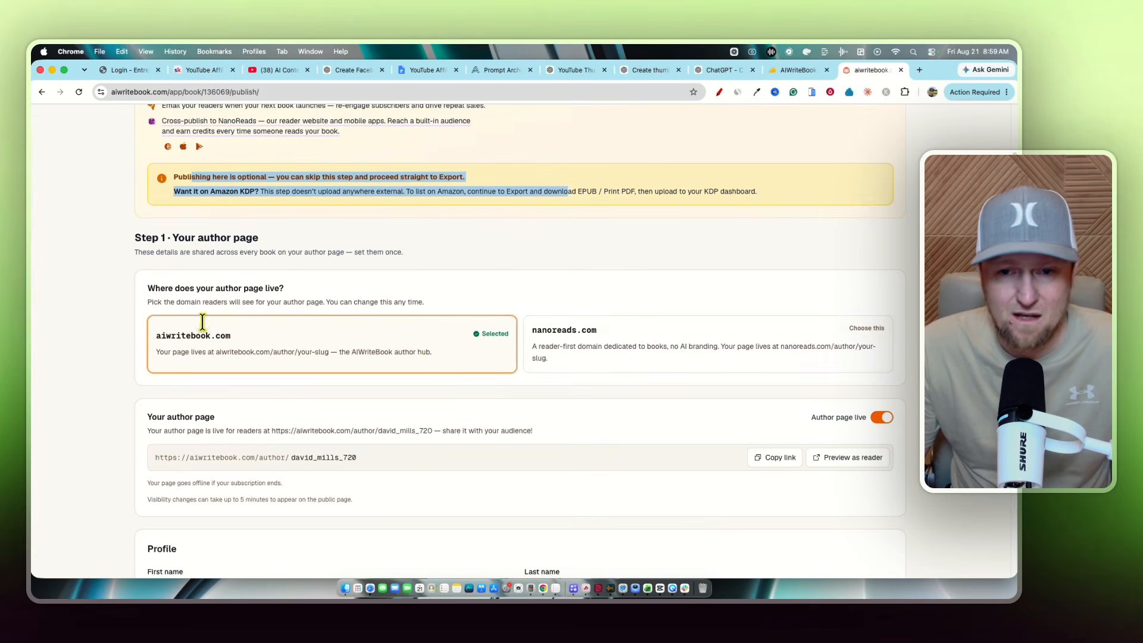
scroll(595, 366, down, 3)
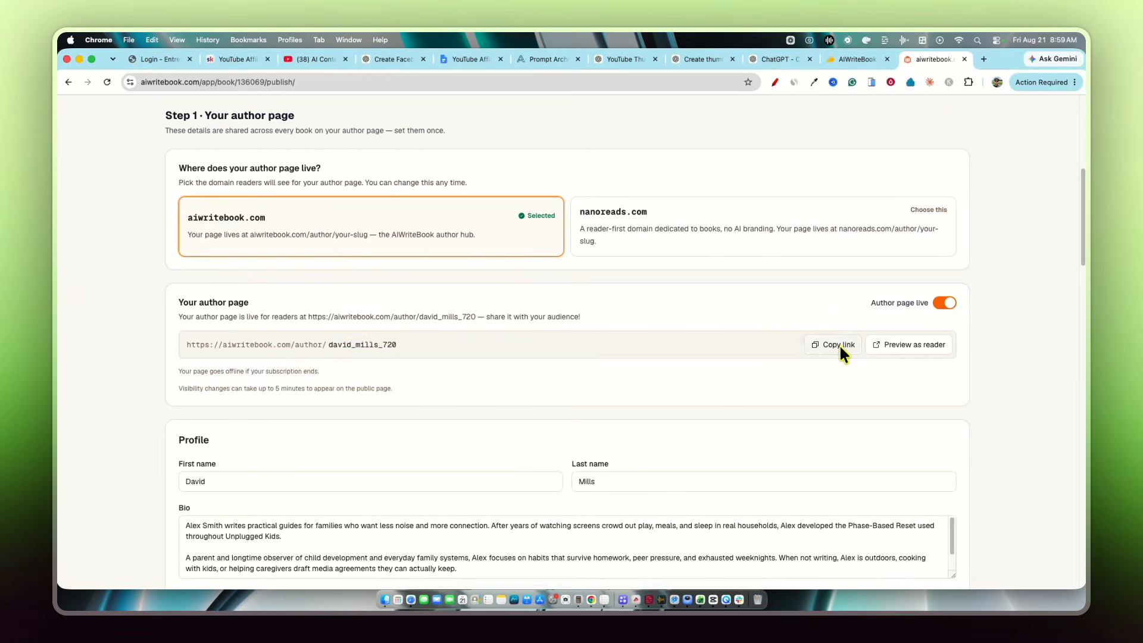
- Copy the public author page link and open it in a new browser tab
drag(402, 355, 167, 340)
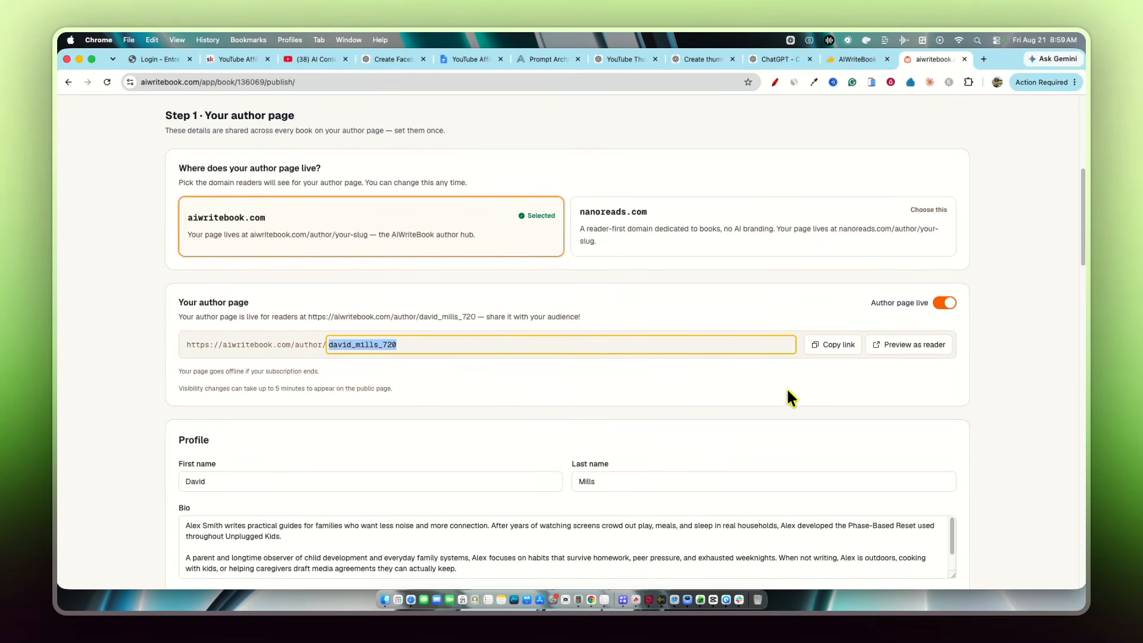
click(838, 344)
click(838, 345)
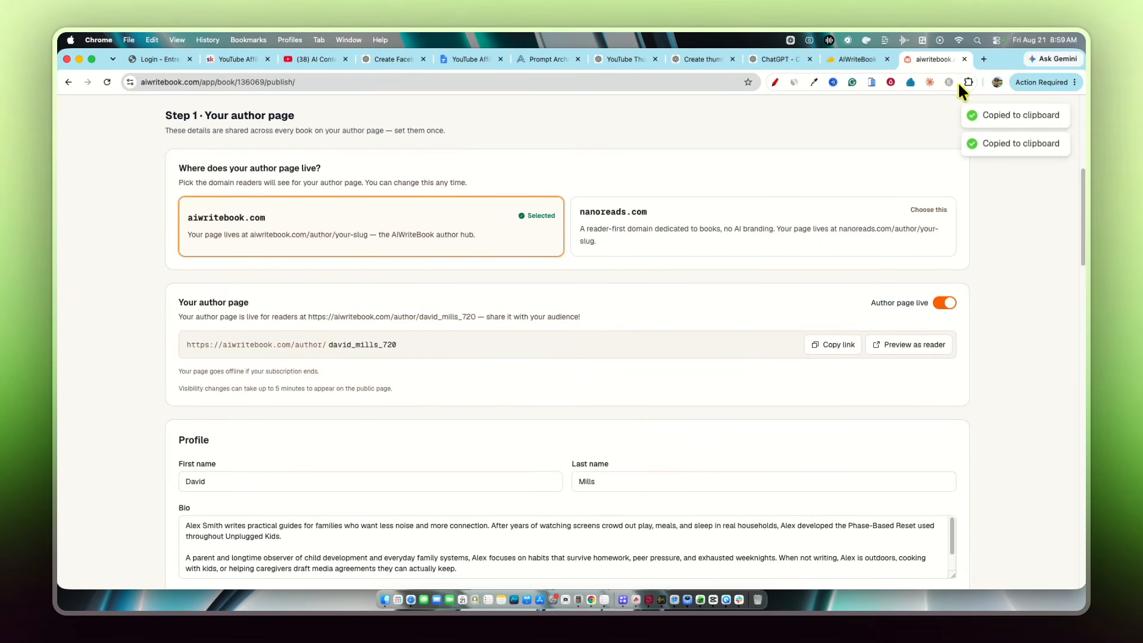
click(983, 59)
key(super+v)
key(Return)
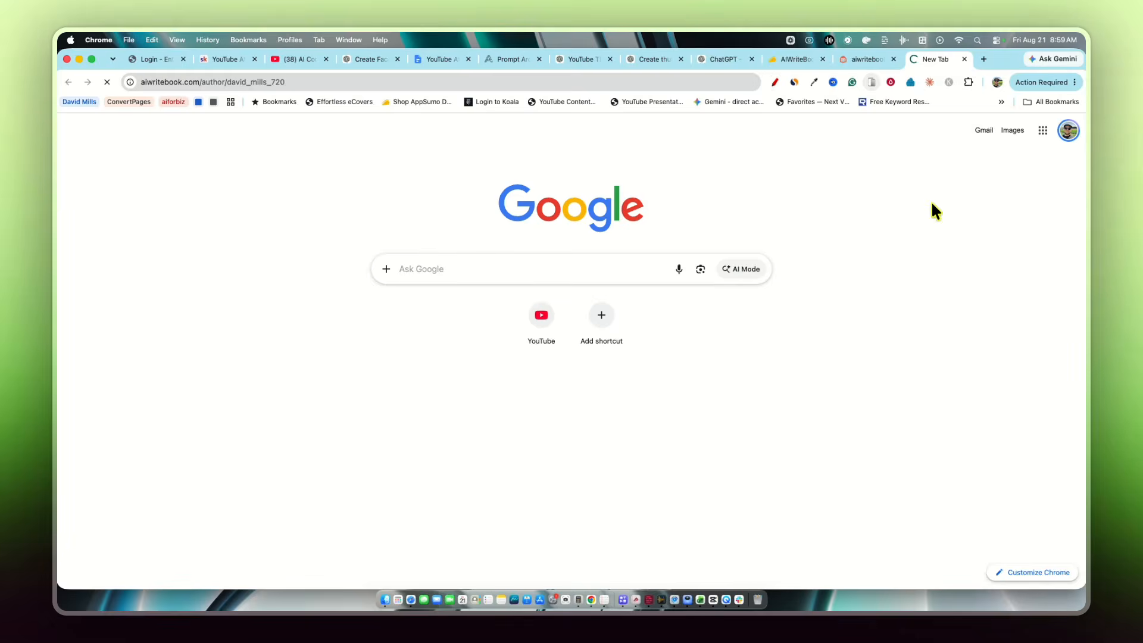
- Examine the public author page, including the author bio, genre tags and the cards of both listed books
scroll(581, 369, down, 5)
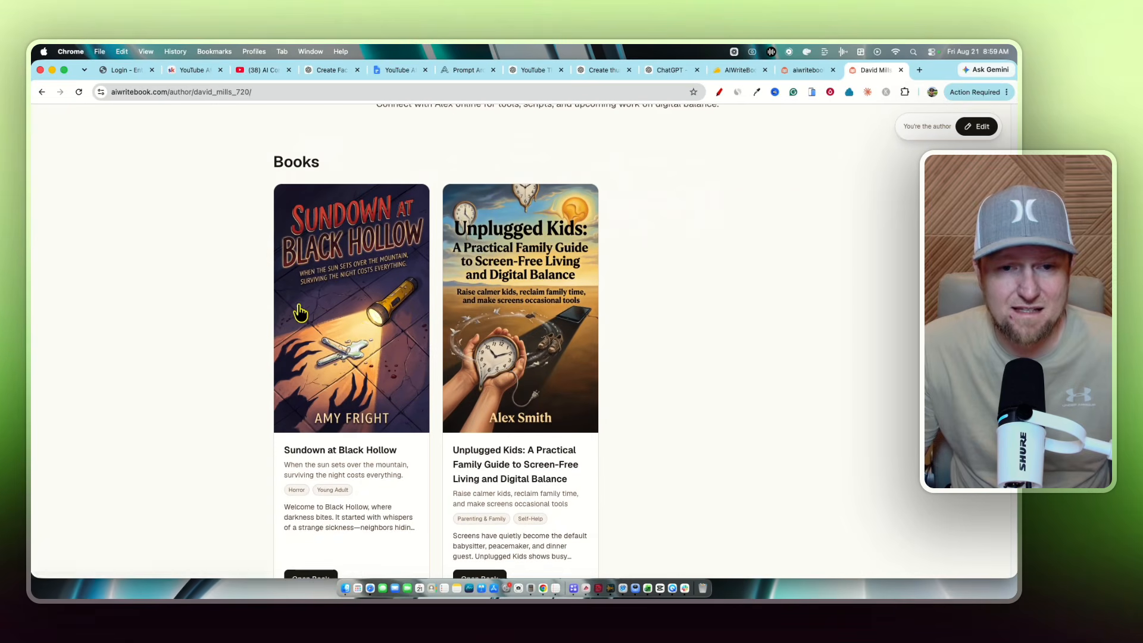
scroll(622, 324, down, 3)
scroll(500, 332, up, 7)
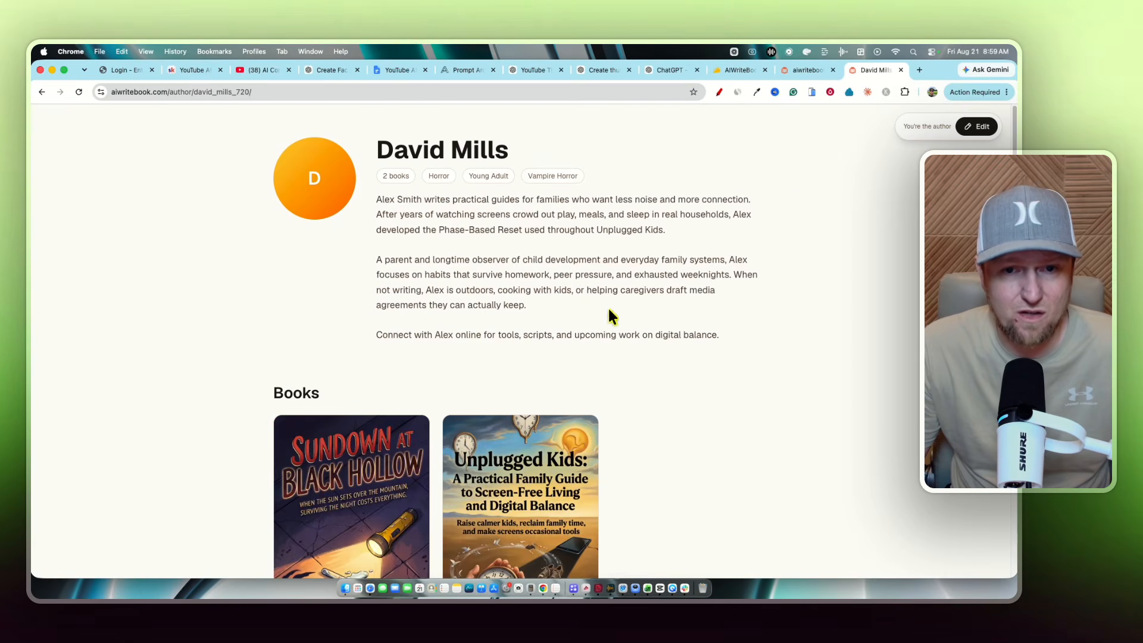
drag(510, 150, 348, 156)
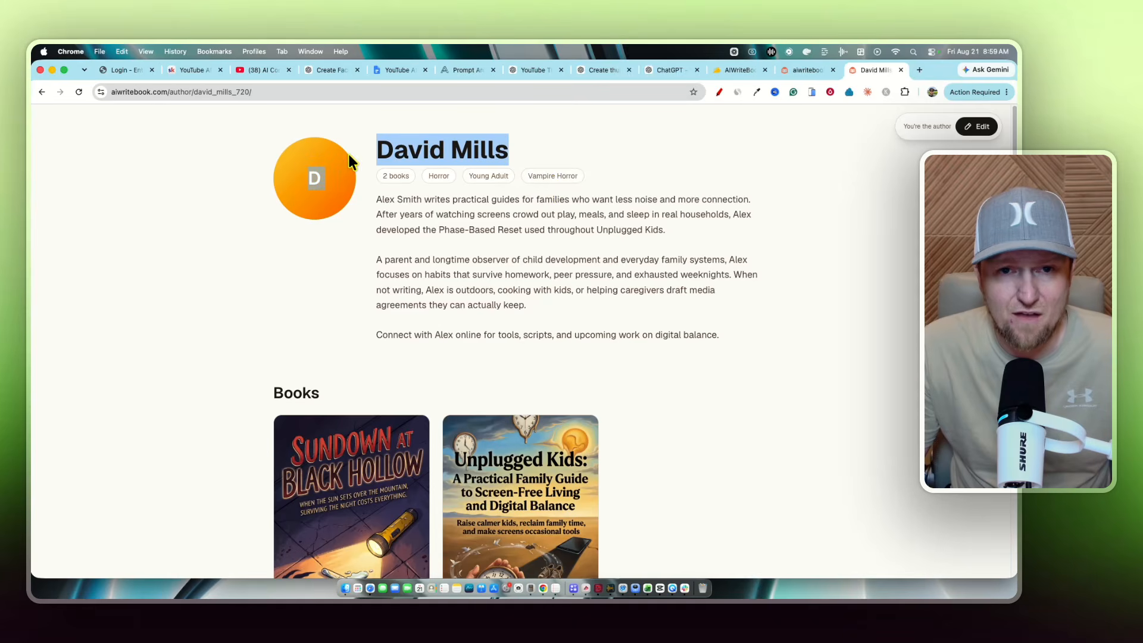
scroll(684, 369, down, 3)
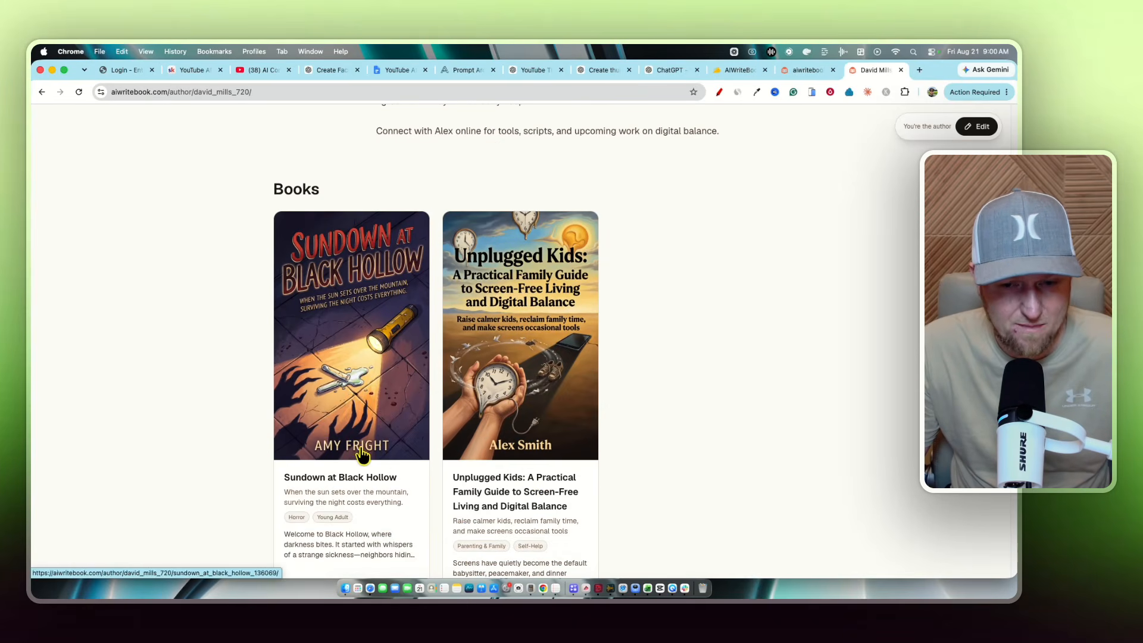
scroll(619, 387, down, 4)
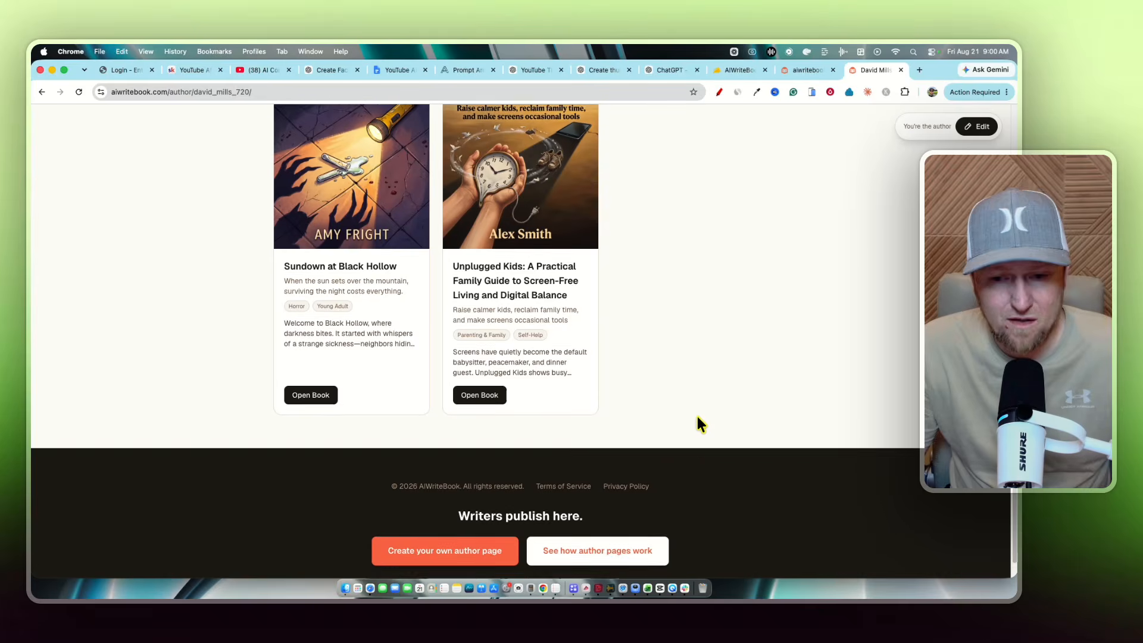
scroll(700, 422, up, 5)
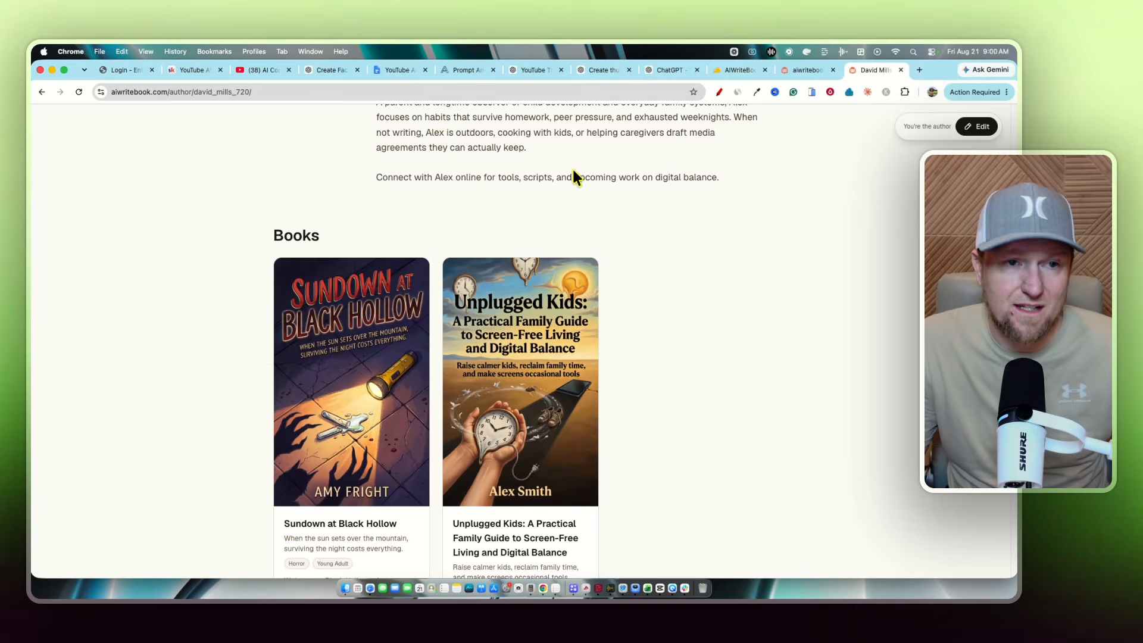
scroll(412, 493, down, 5)
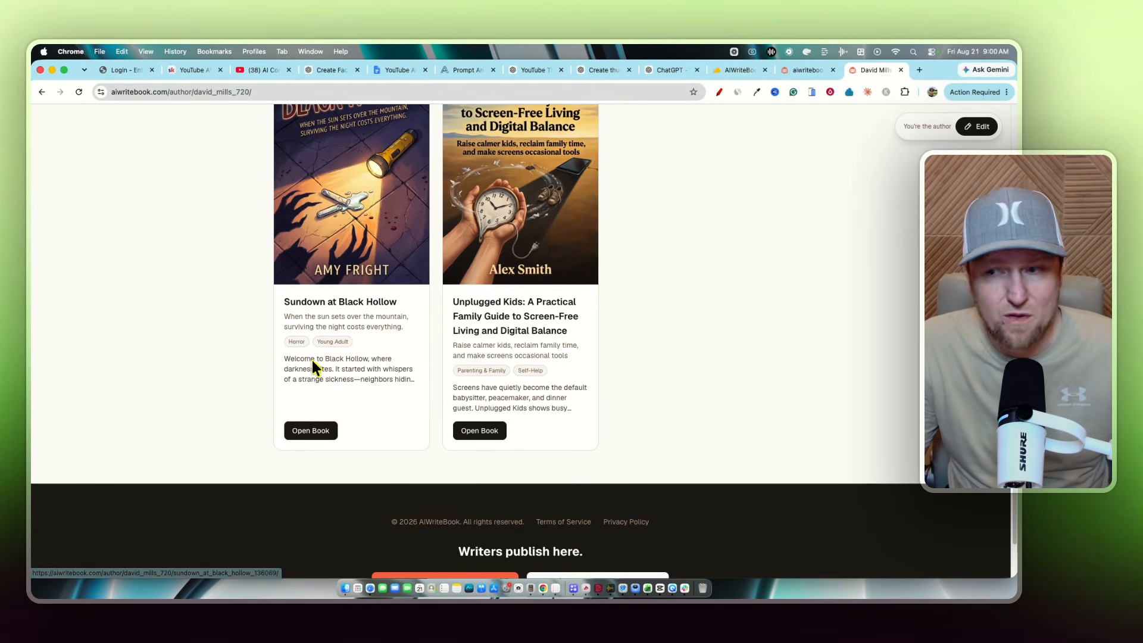
scroll(334, 357, up, 7)
scroll(335, 356, up, 2)
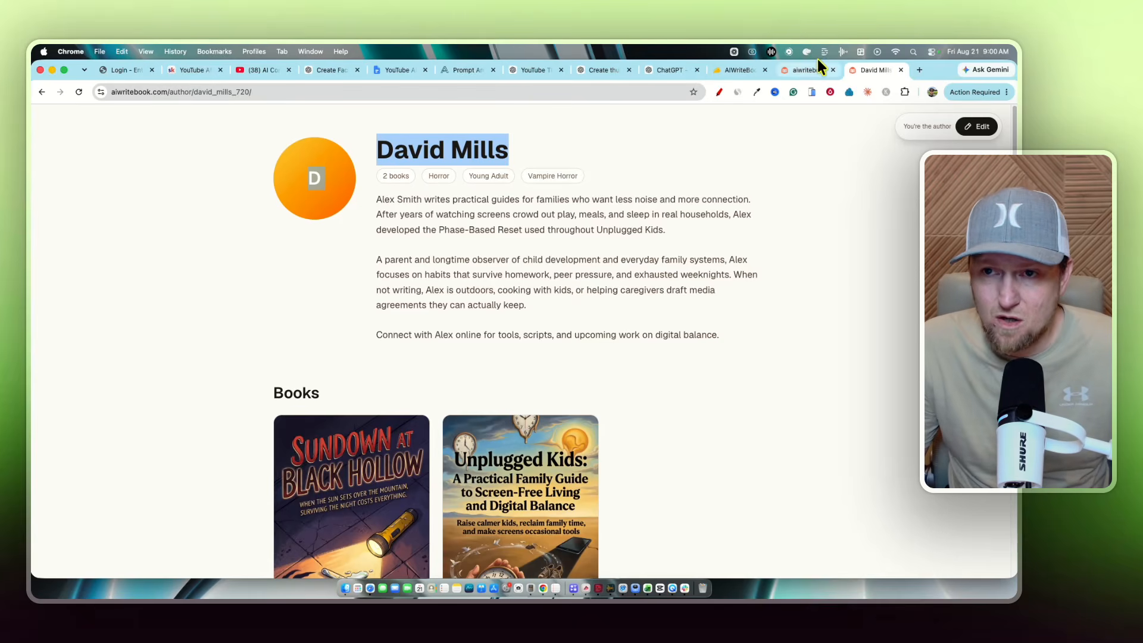
- Return to the AIWriteBook dashboard and open Sundown at Black Hollow in the Audiobook Studio
click(806, 71)
scroll(174, 287, up, 8)
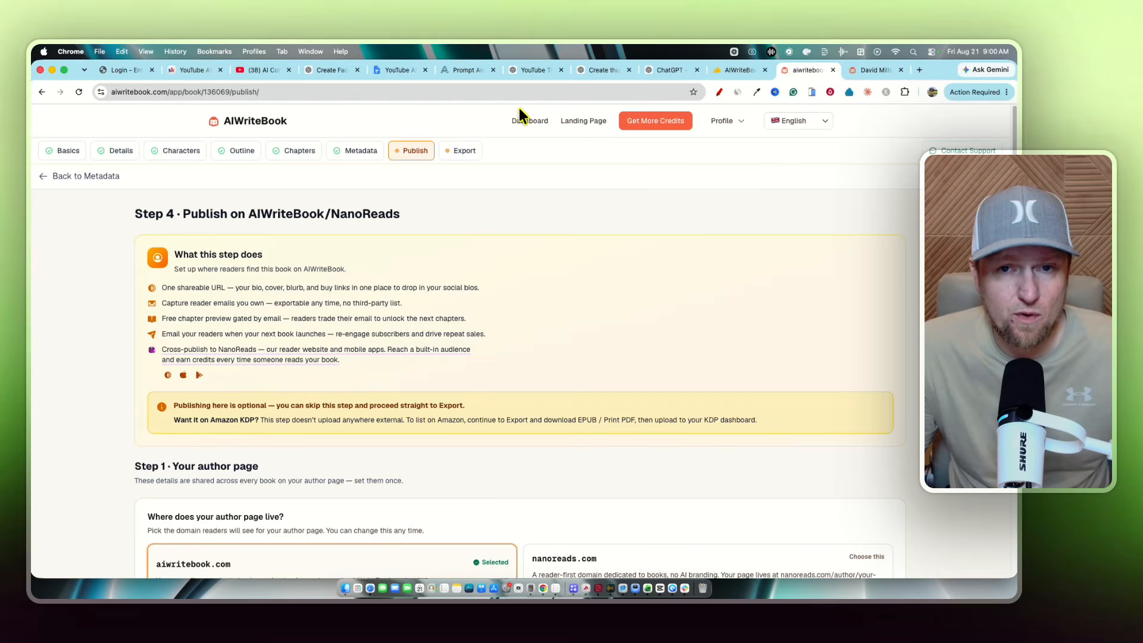
click(536, 123)
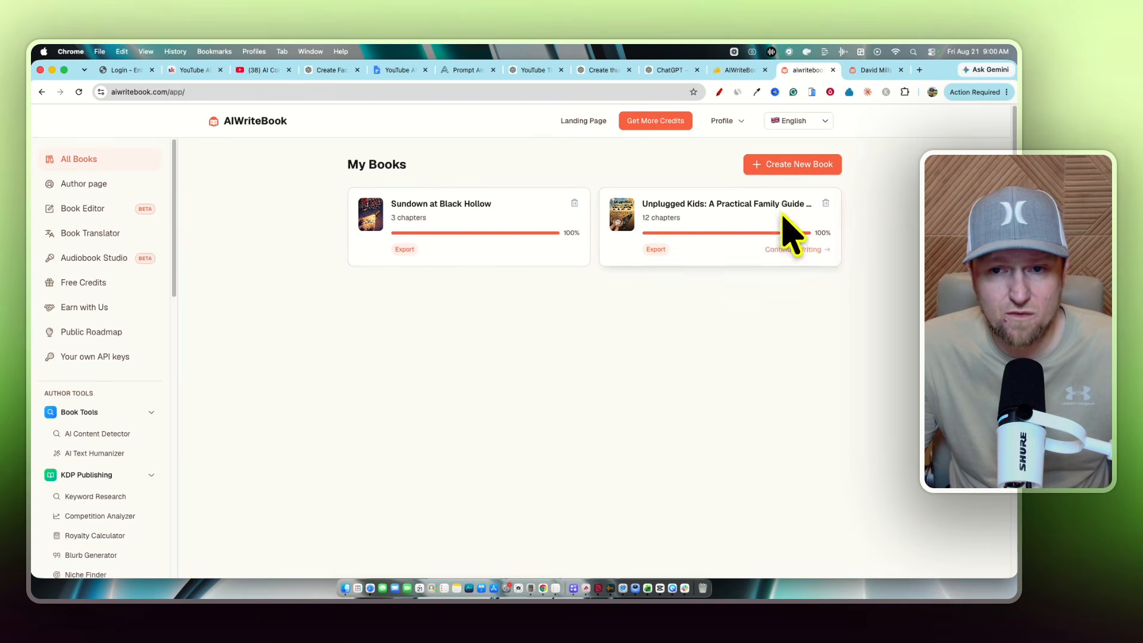
click(115, 265)
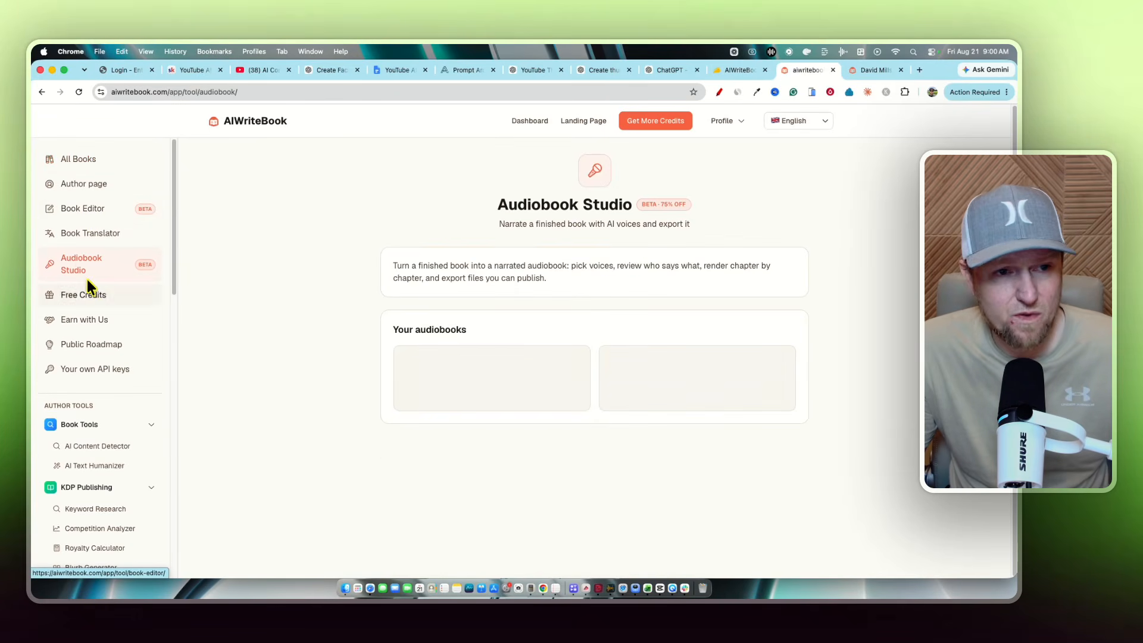
click(598, 431)
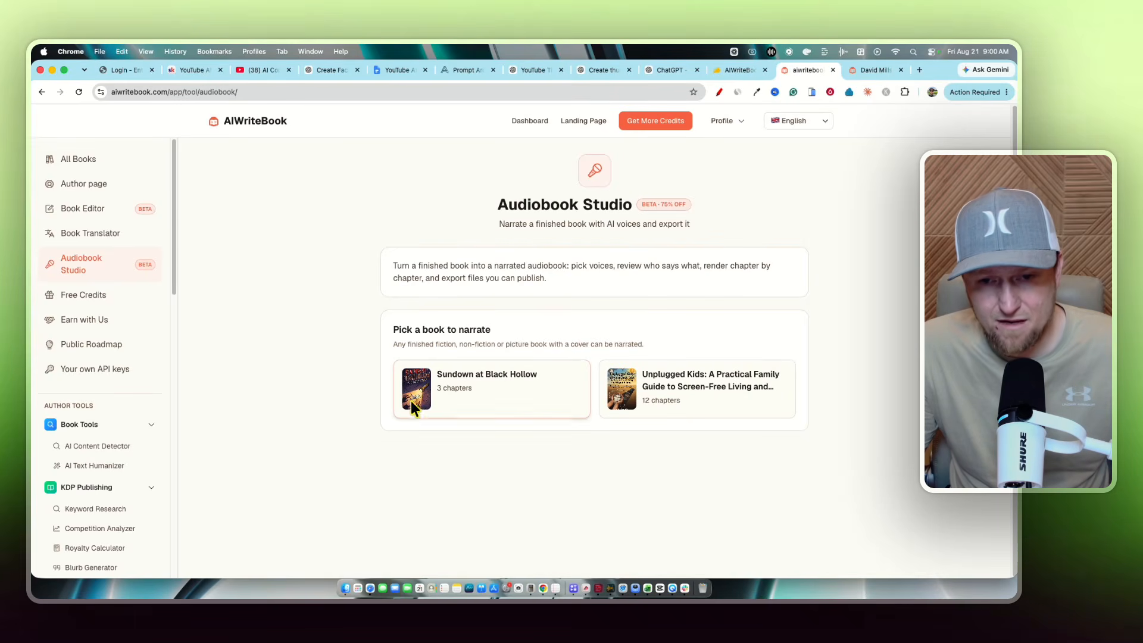
click(494, 387)
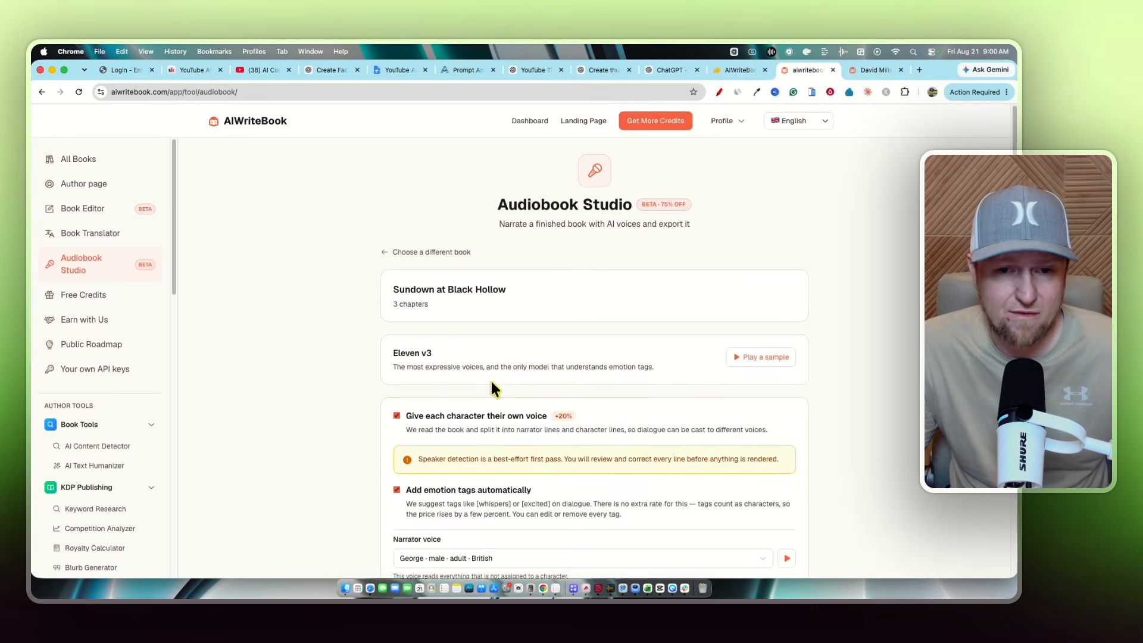
- Review the Sundown at Black Hollow audiobook setup: voice options, emotion tags, estimated credit cost and character count
scroll(497, 387, down, 3)
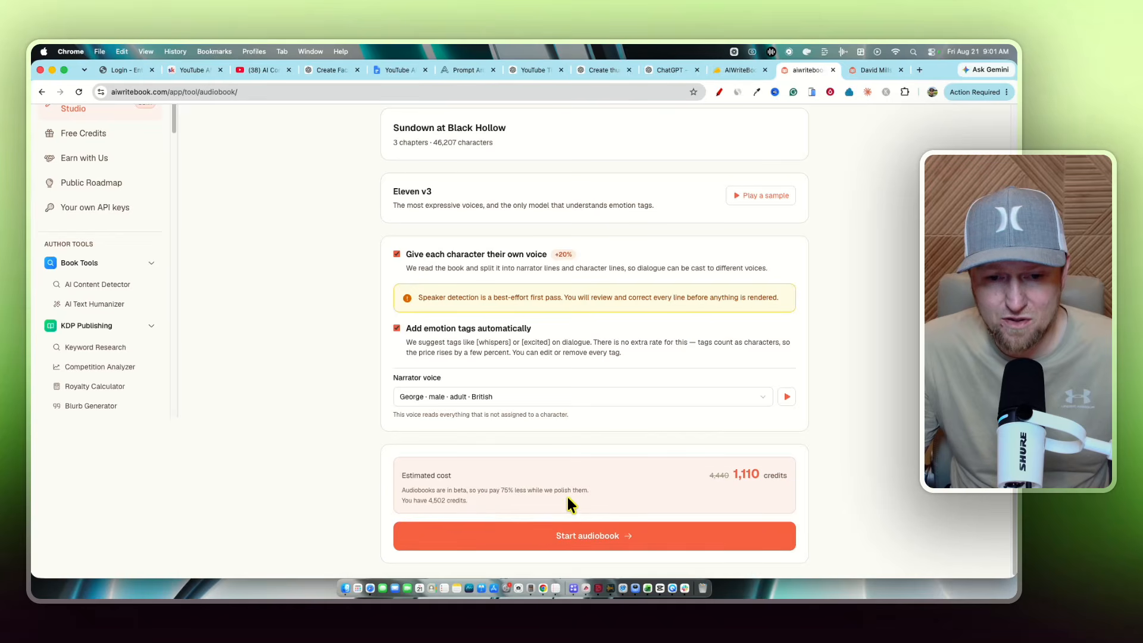
scroll(584, 414, up, 3)
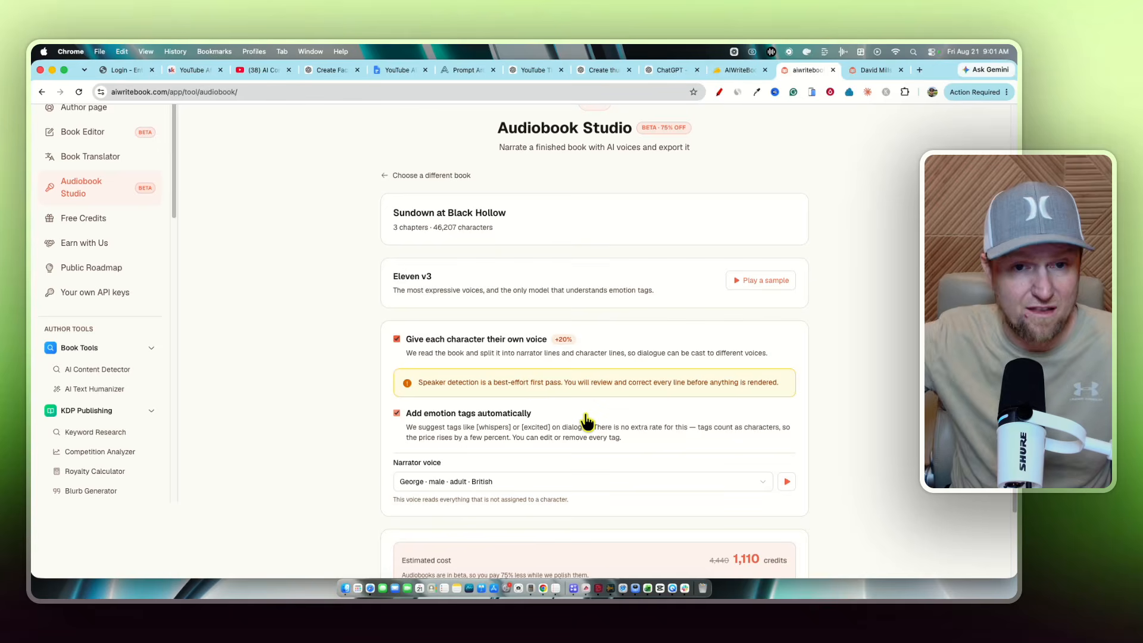
scroll(449, 272, up, 2)
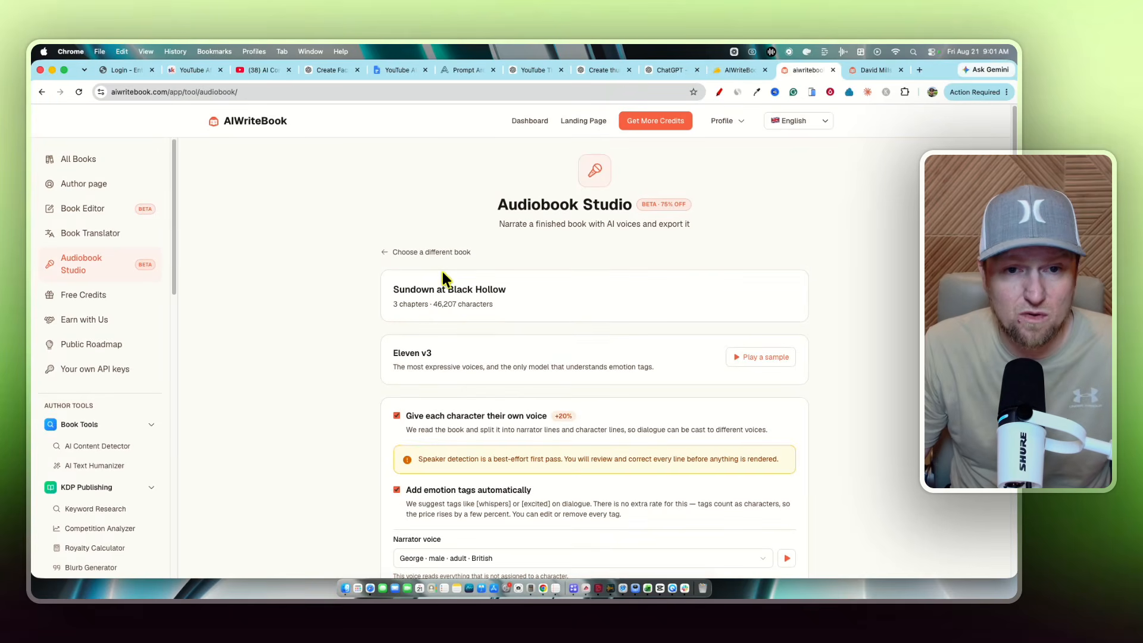
drag(434, 304, 494, 303)
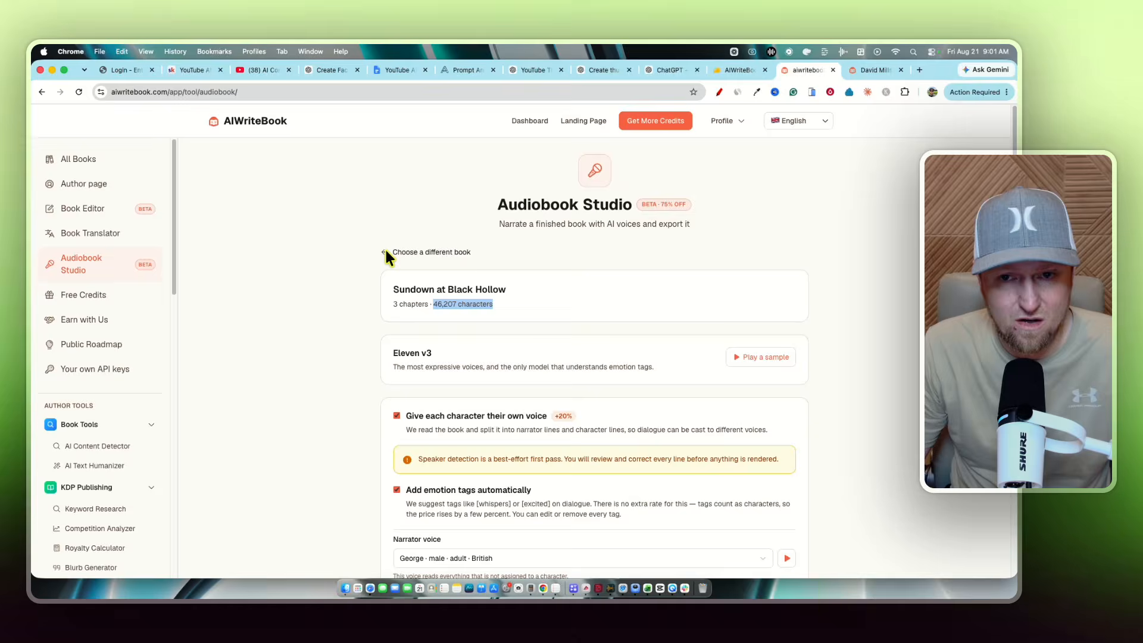
- Open Unplugged Kids in the Audiobook Studio, check its character count and credit requirements, and return to the book selection
click(384, 252)
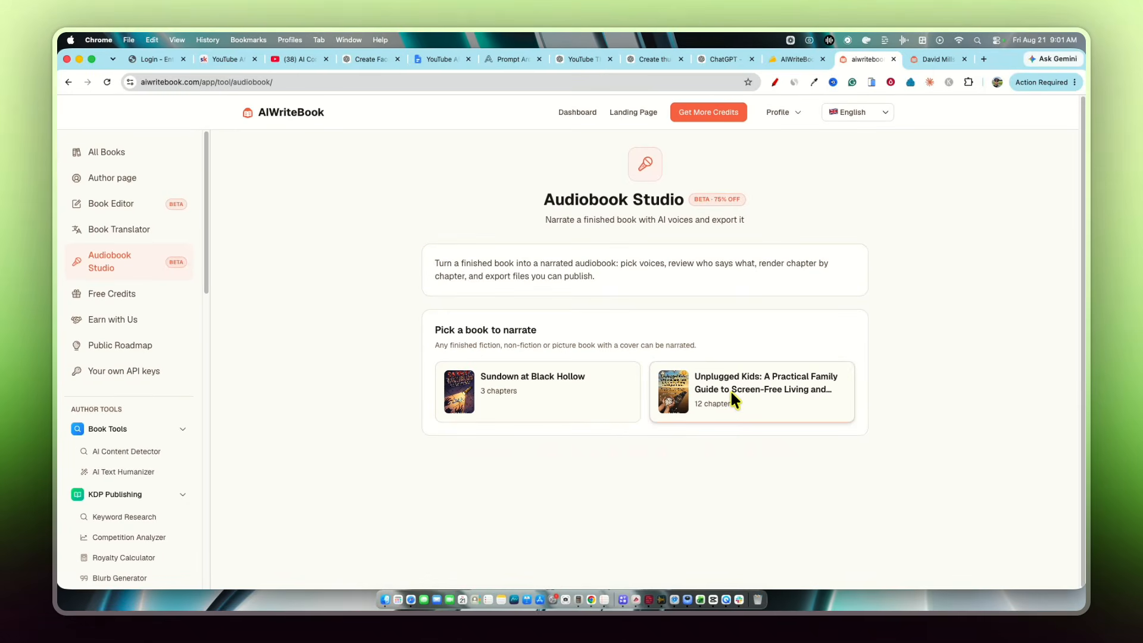
click(733, 397)
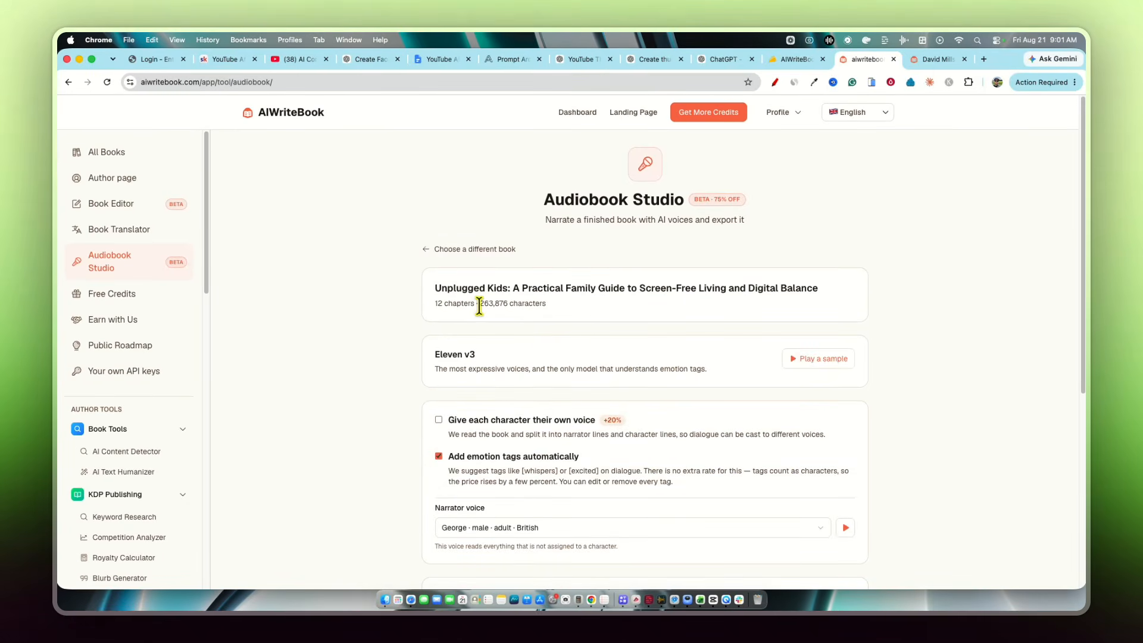
drag(480, 305, 594, 306)
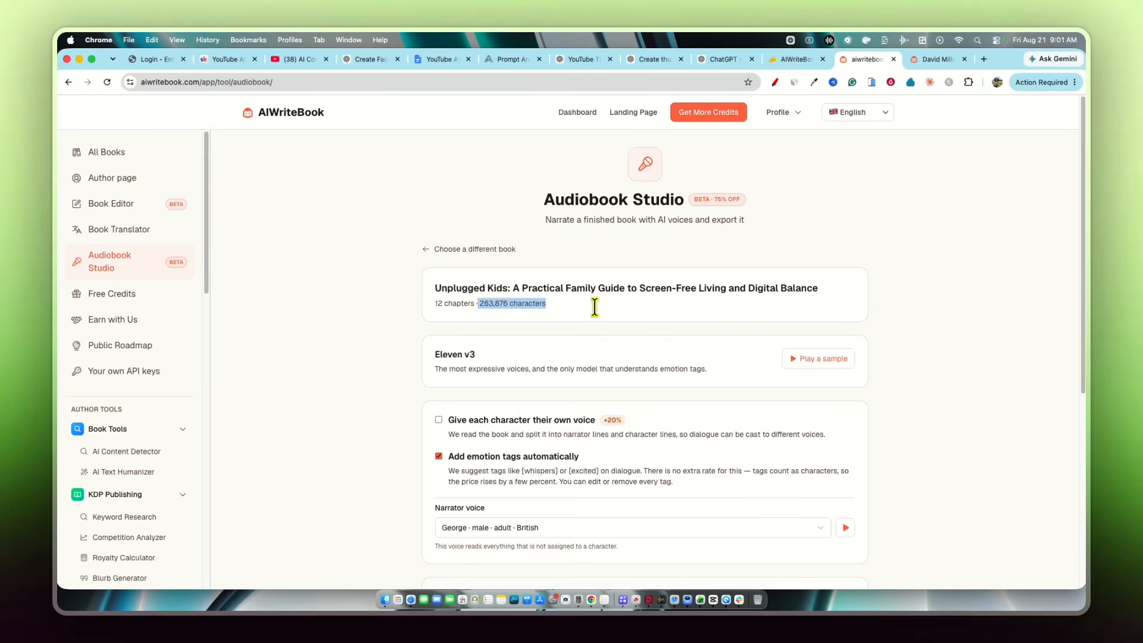
scroll(768, 365, down, 1)
scroll(768, 361, down, 5)
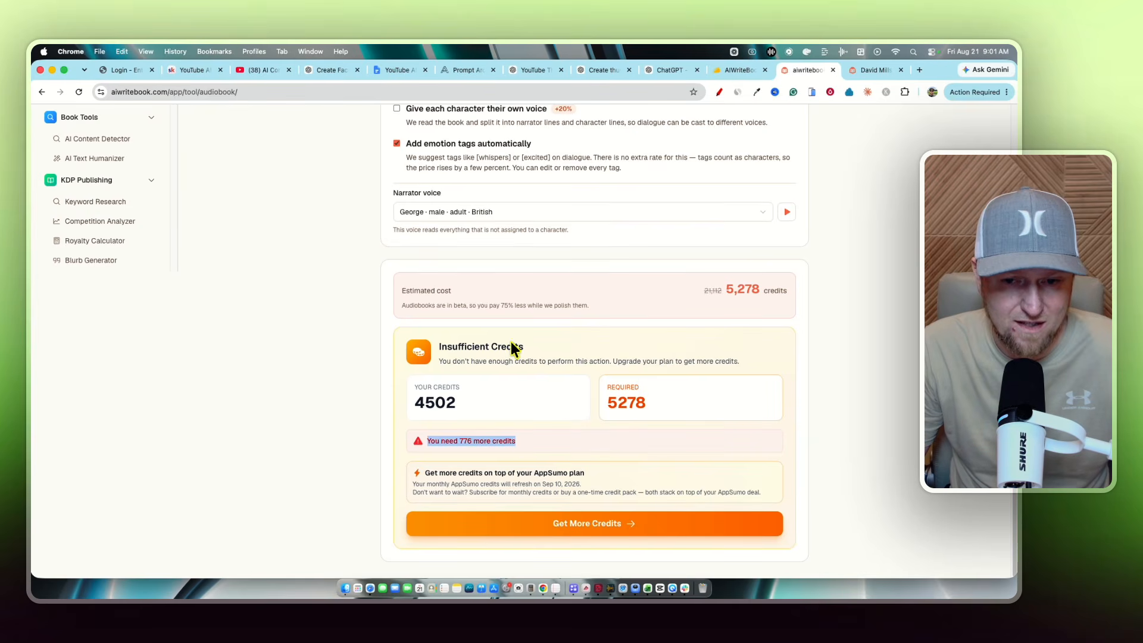
scroll(607, 337, up, 10)
click(382, 249)
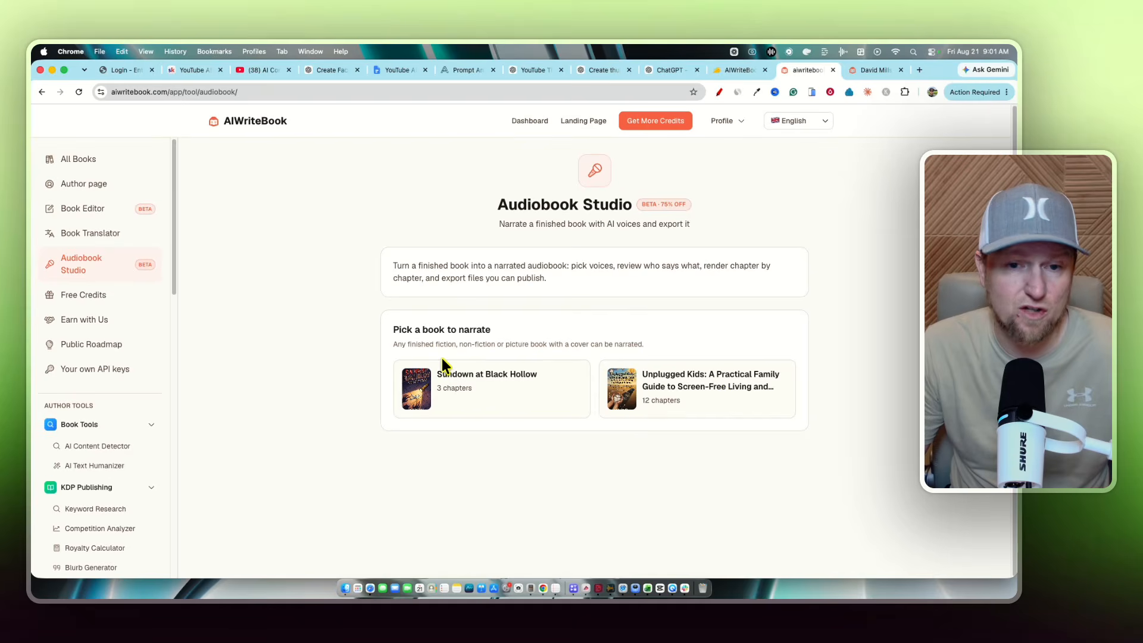
- Open Sundown at Black Hollow in the Audiobook Studio and listen briefly to the Eleven v3 sample
click(503, 408)
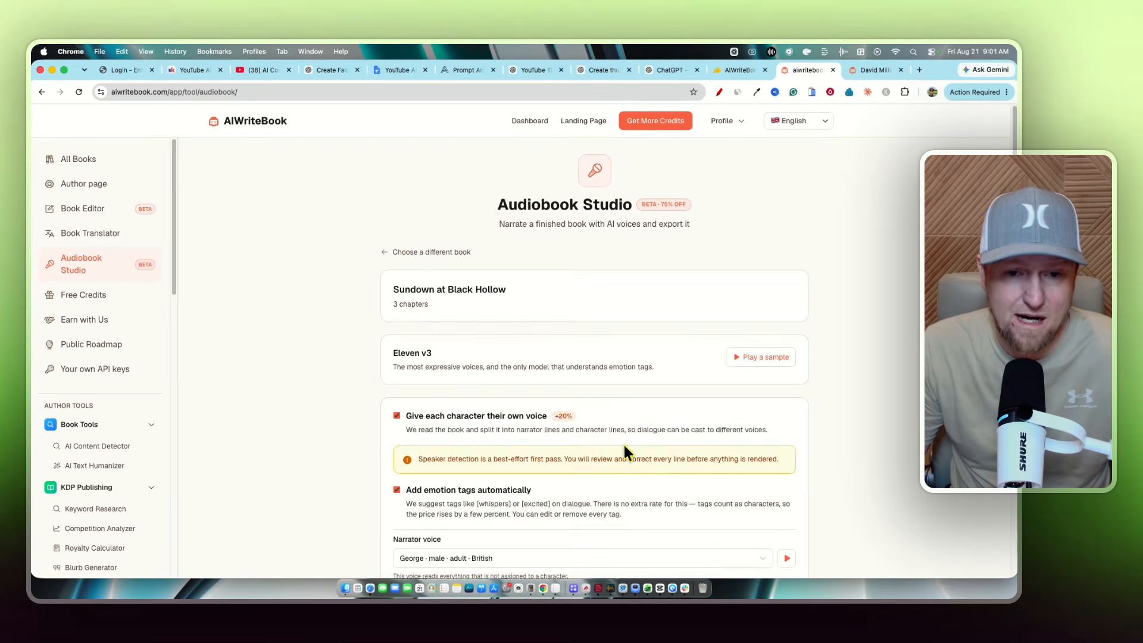
scroll(595, 470, down, 1)
click(728, 322)
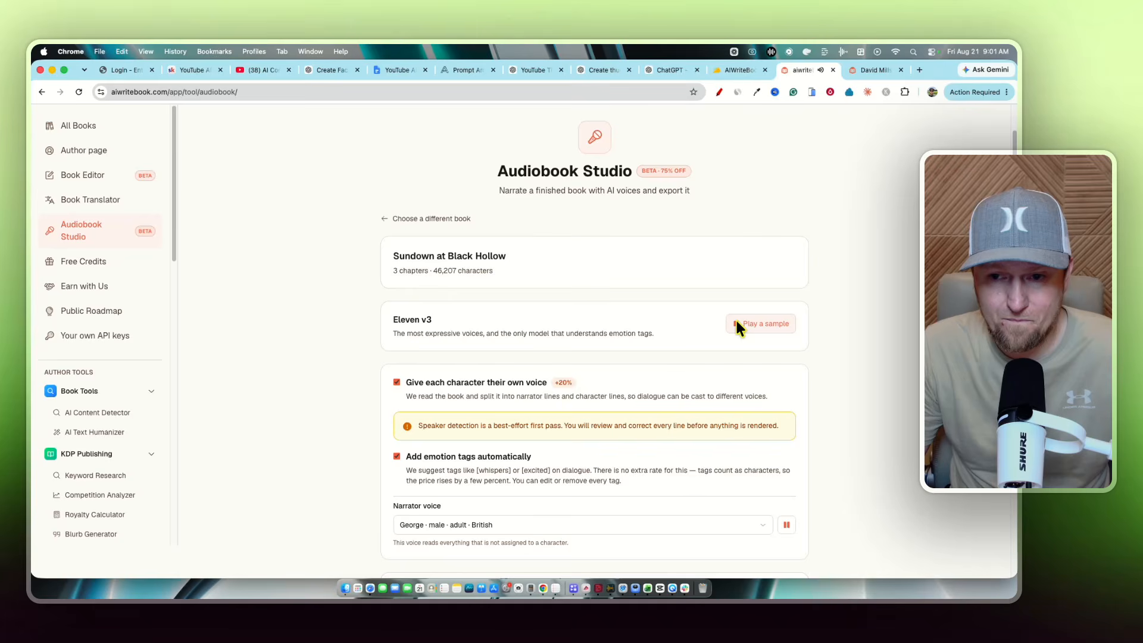
click(737, 323)
scroll(571, 410, down, 3)
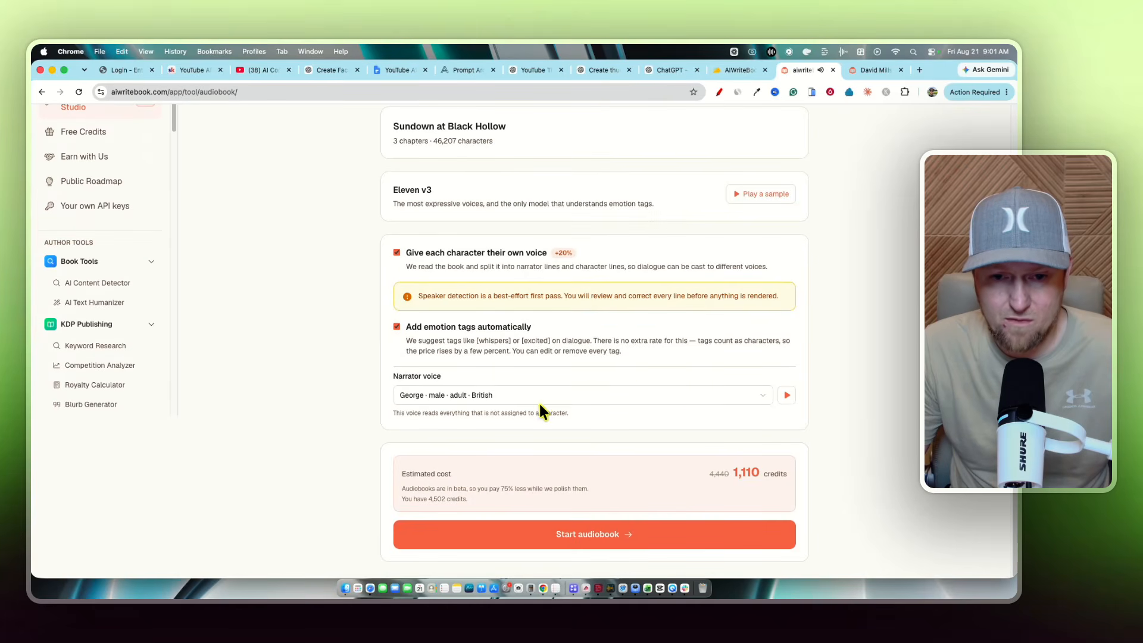
- Filter the available narrator voices by female gender and American accent
click(688, 394)
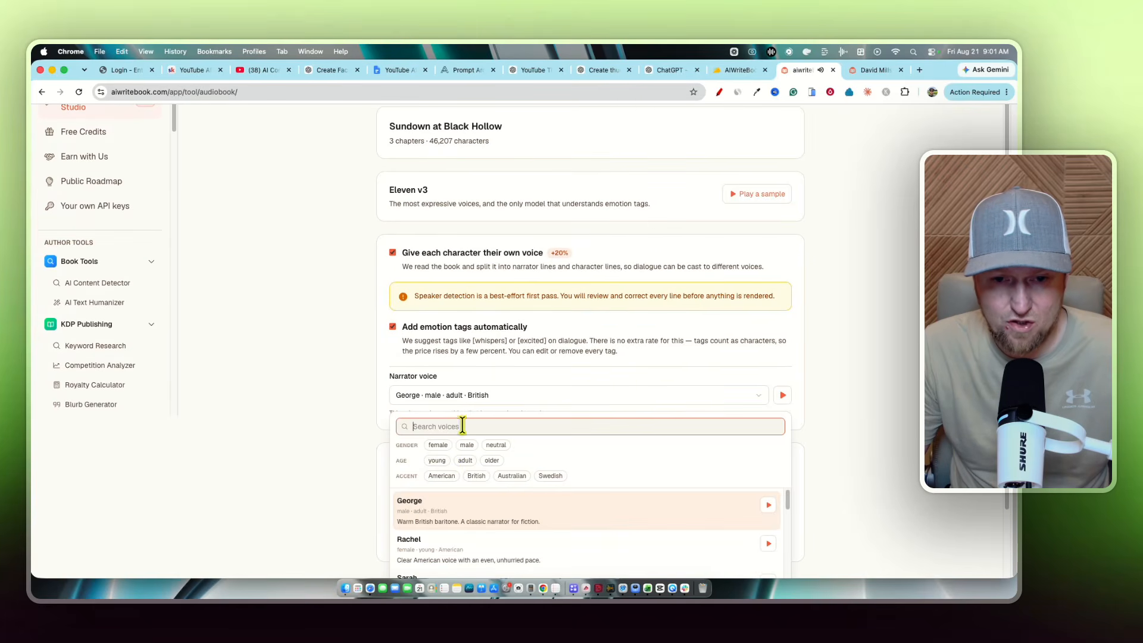
click(437, 446)
scroll(565, 453, down, 3)
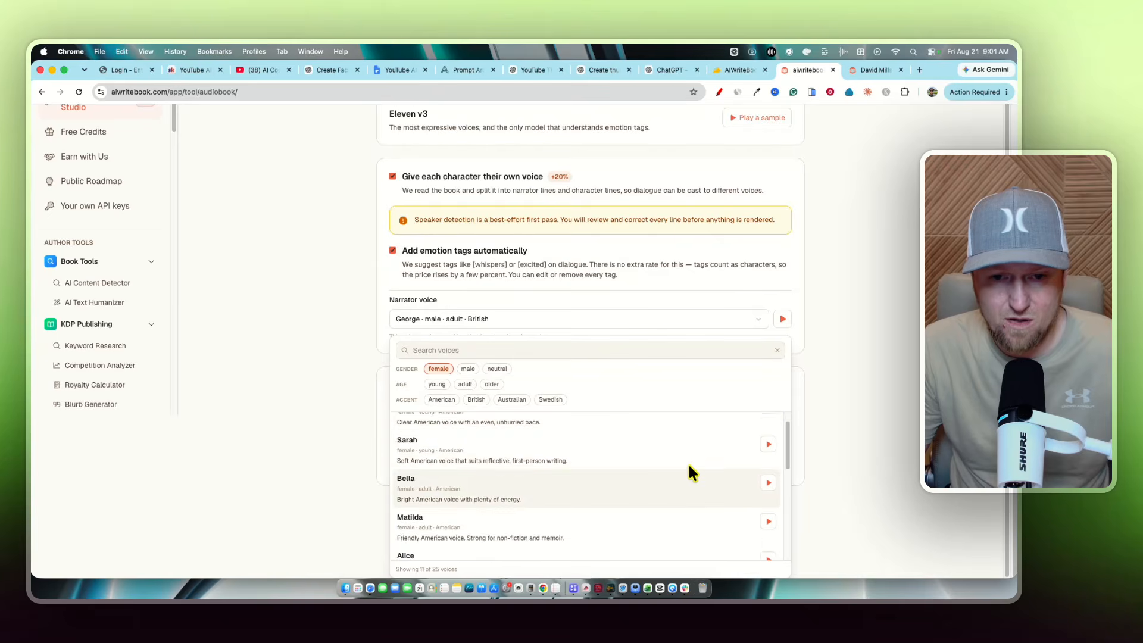
scroll(690, 473, up, 1)
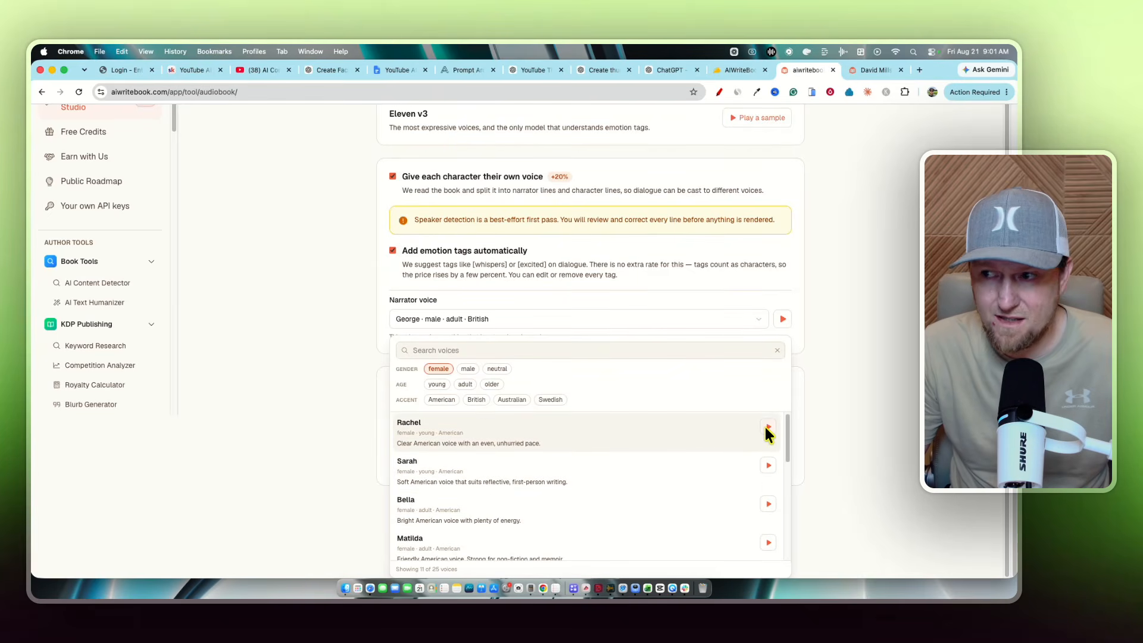
click(442, 400)
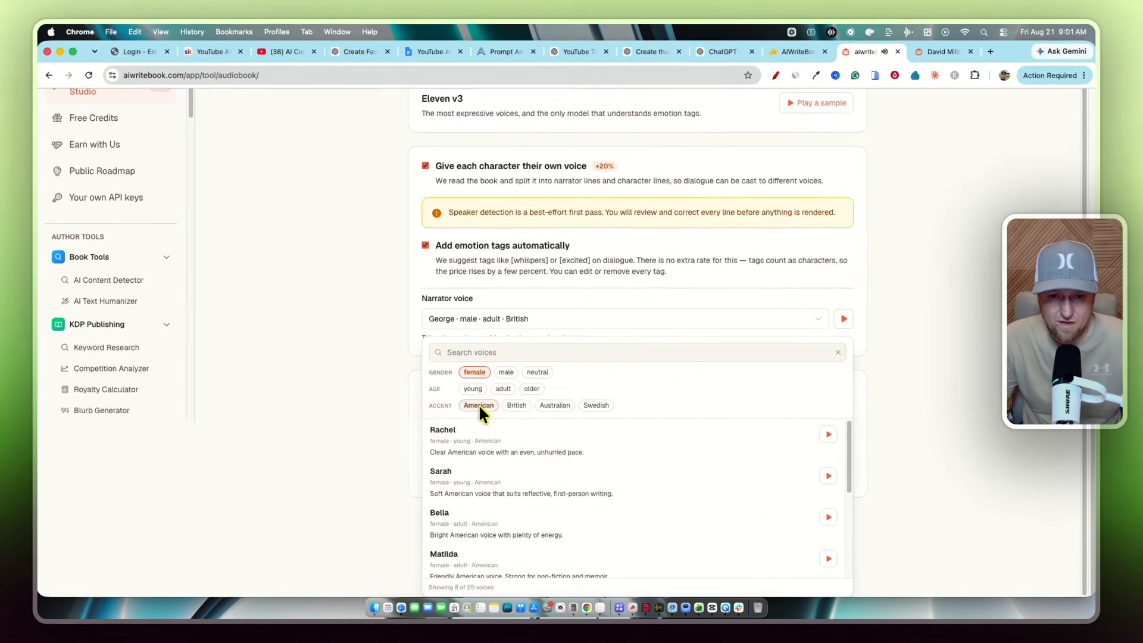
- Sample the filtered voices from Rachel through Jessica and choose Grace as the narrator
click(768, 427)
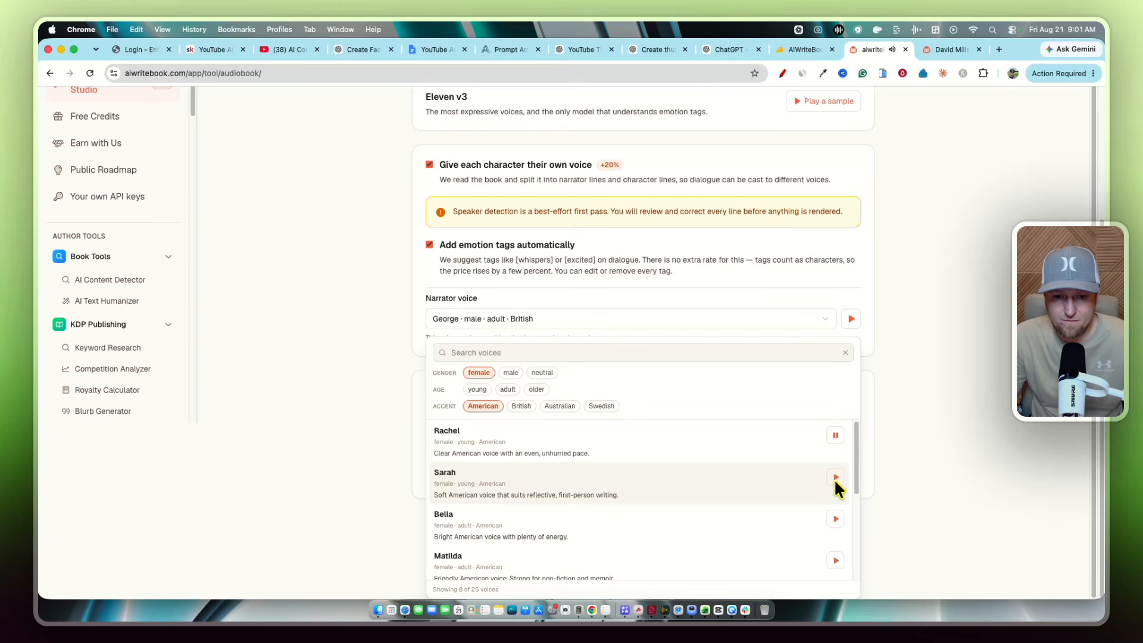
click(834, 478)
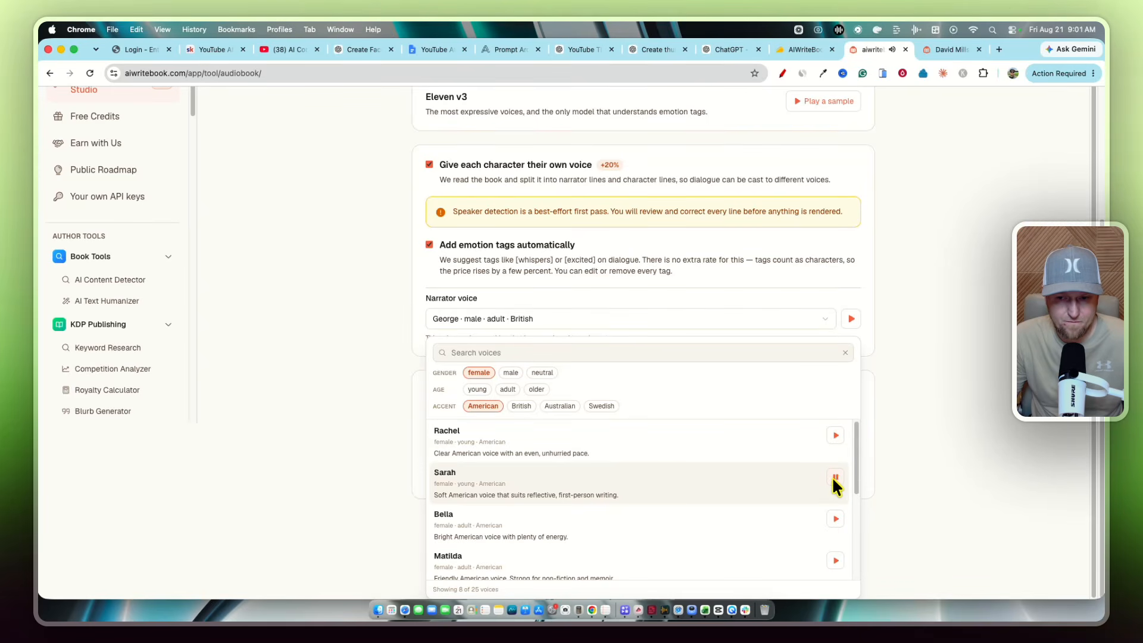
click(835, 517)
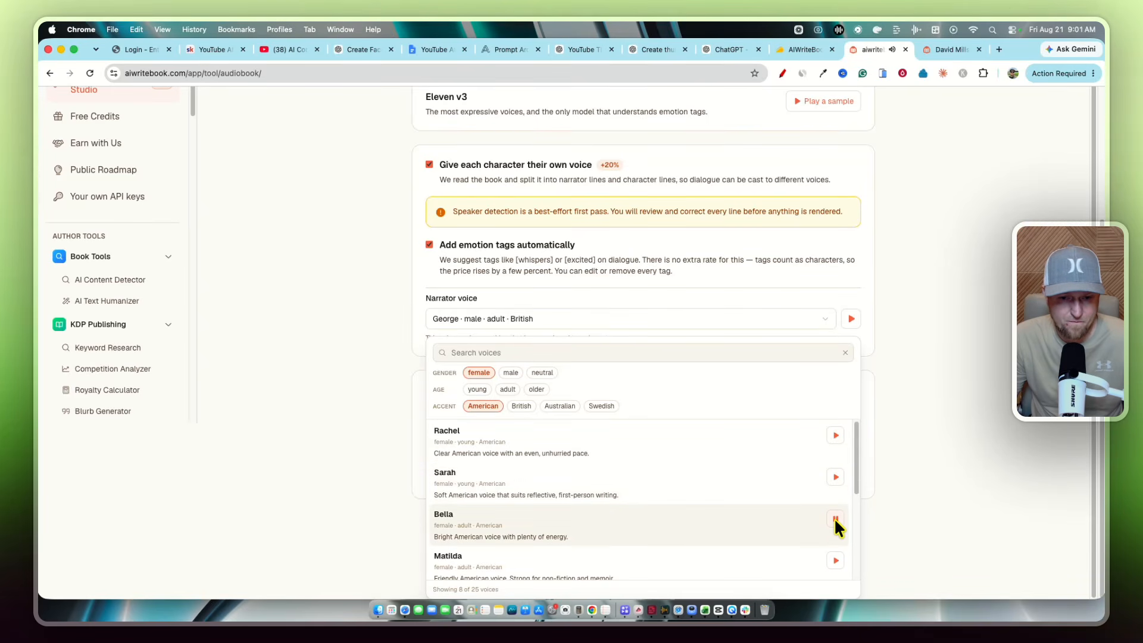
click(834, 560)
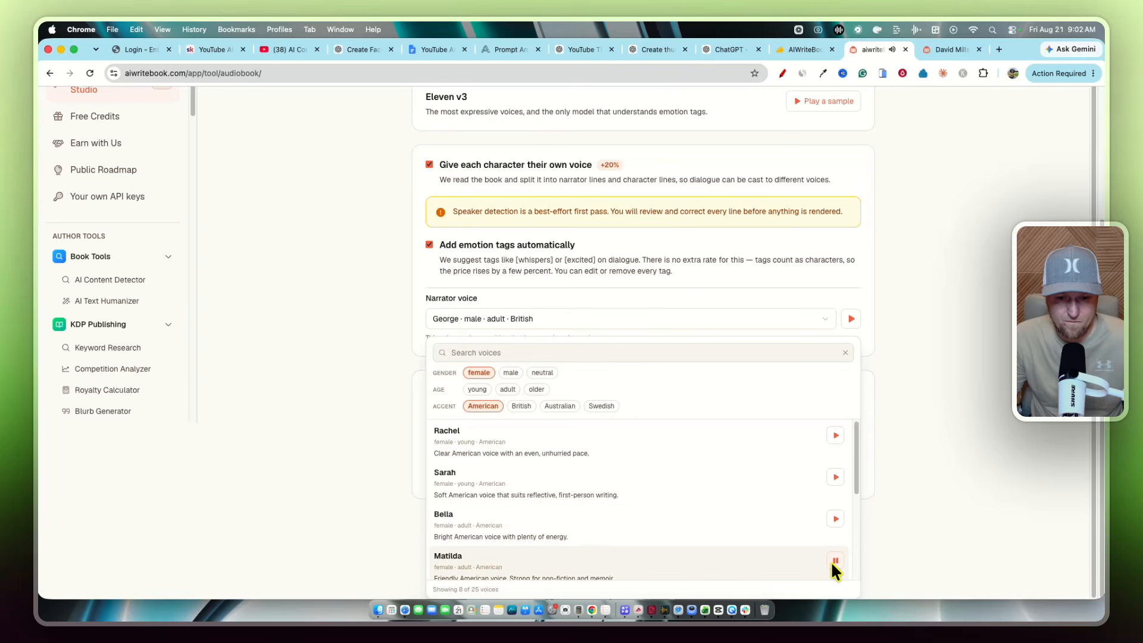
scroll(832, 563, down, 1)
click(834, 534)
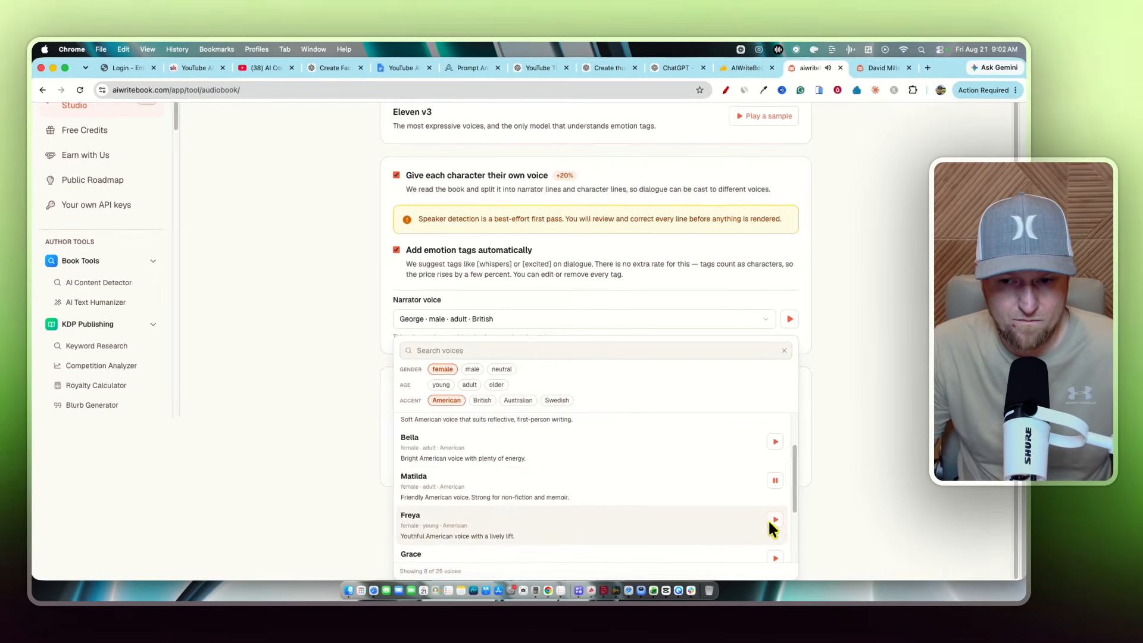
scroll(834, 533, down, 1)
click(767, 537)
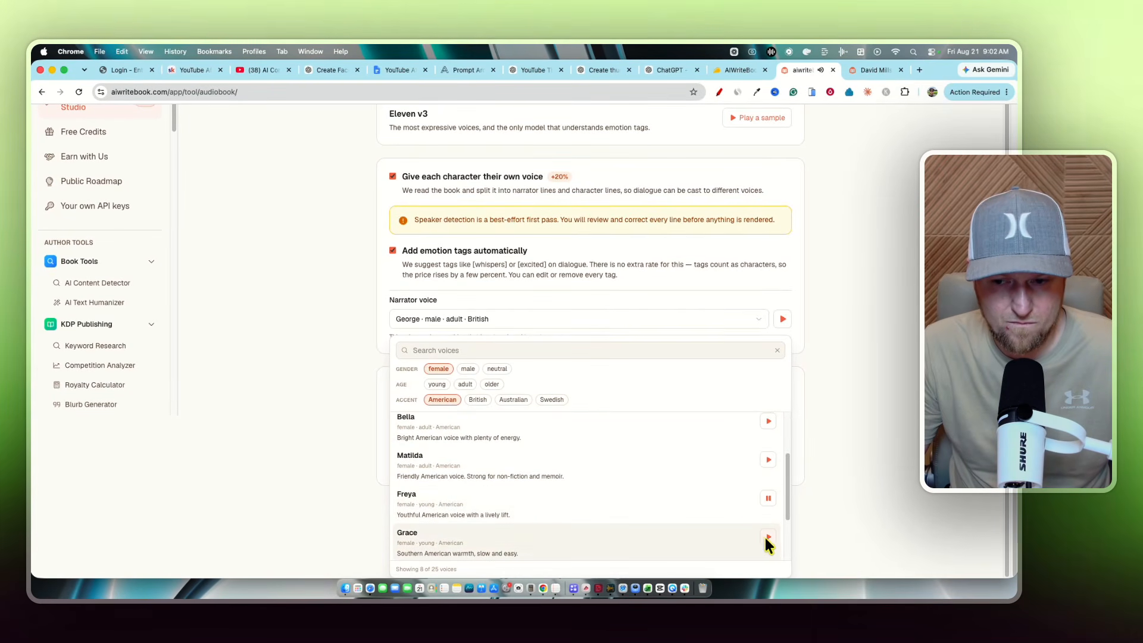
scroll(747, 524, down, 1)
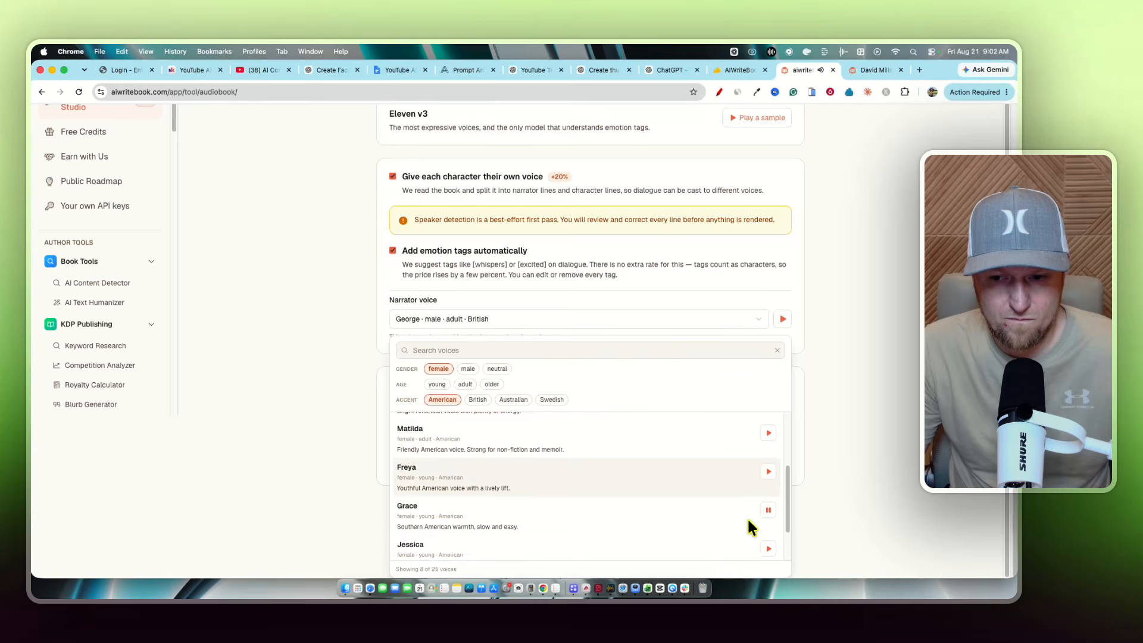
click(767, 548)
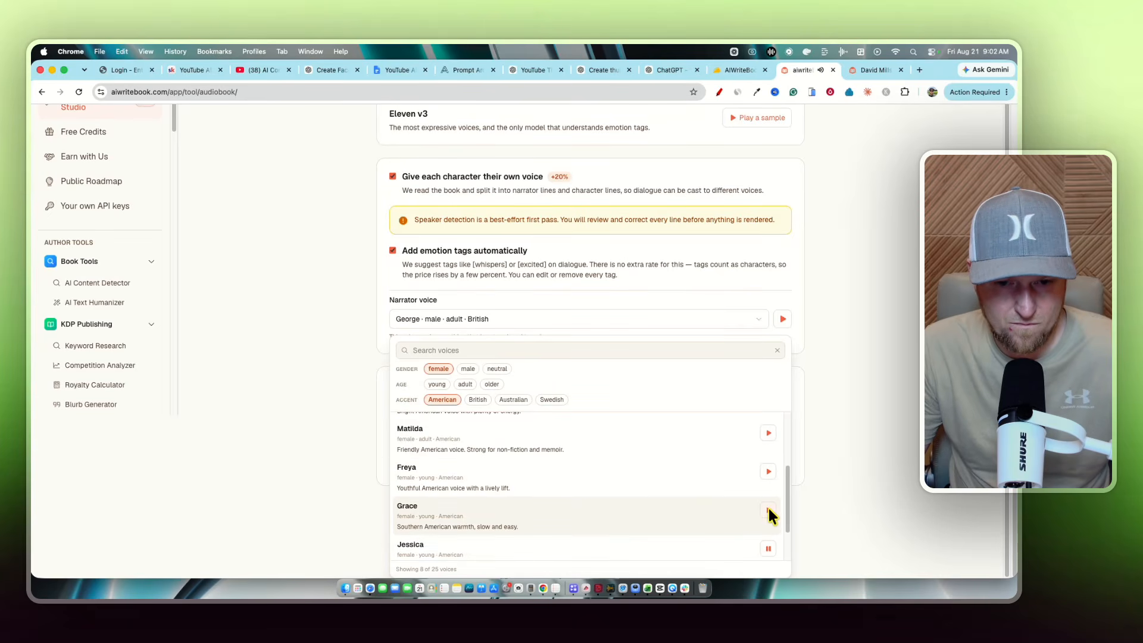
click(463, 523)
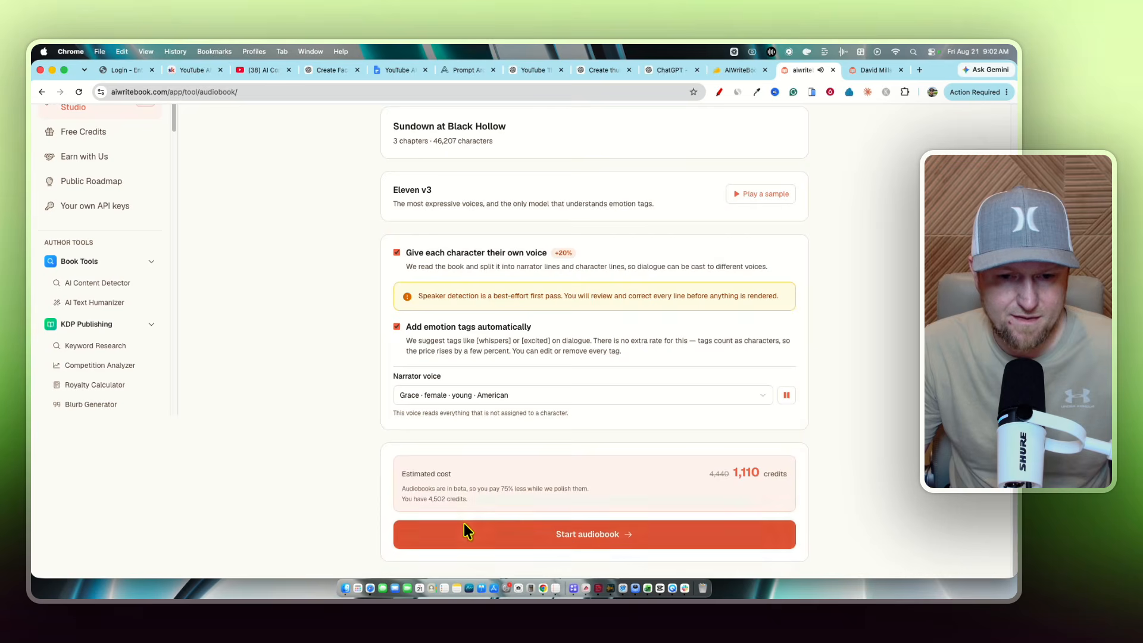
- Turn off separate voices for each character, keep automatic emotion tags on, and start the Sundown at Black Hollow audiobook
scroll(817, 428, up, 2)
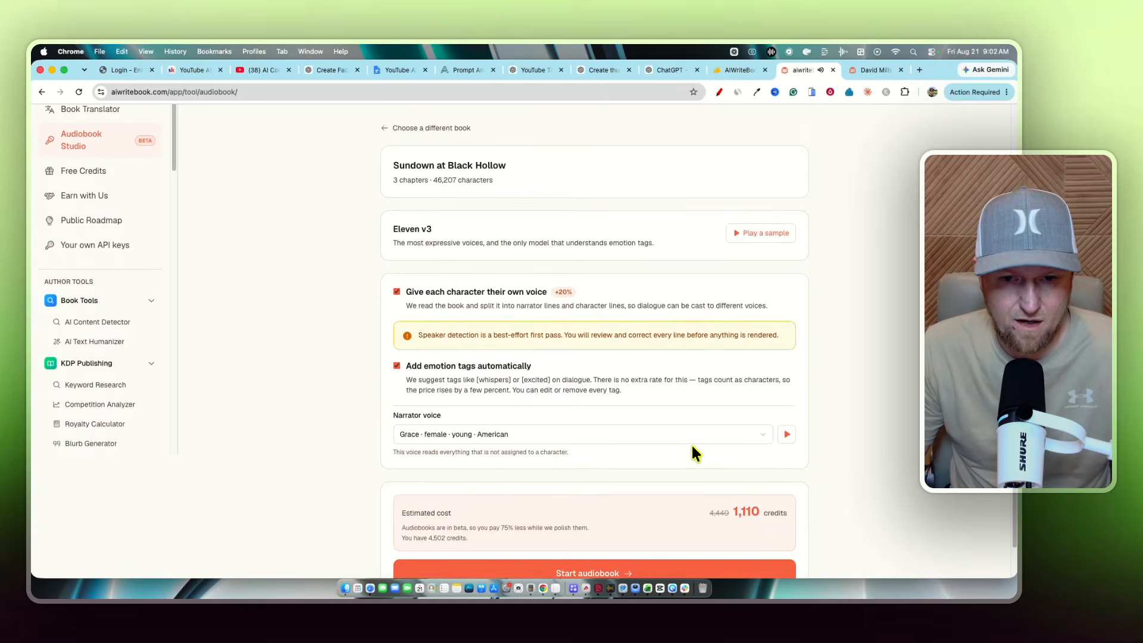
scroll(692, 447, up, 2)
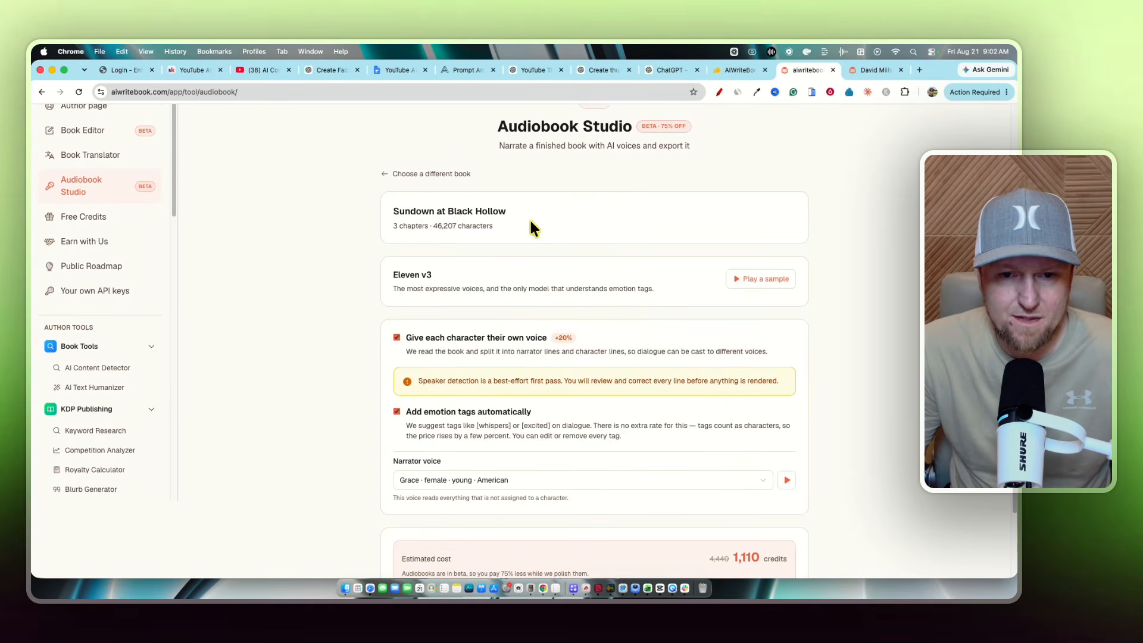
scroll(667, 431, down, 2)
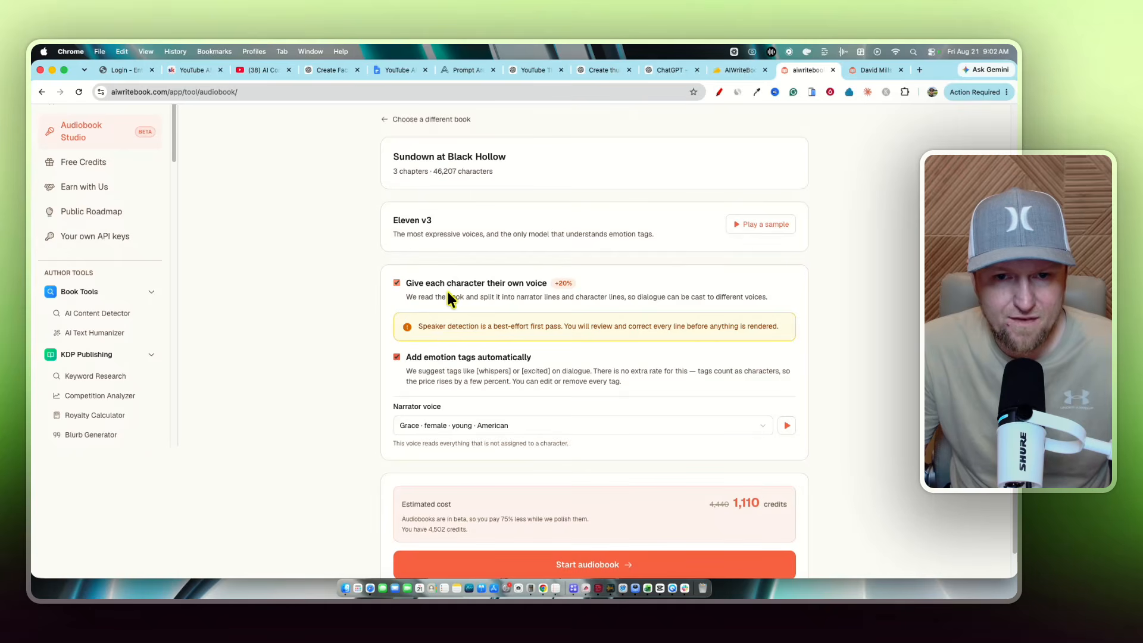
scroll(421, 390, down, 1)
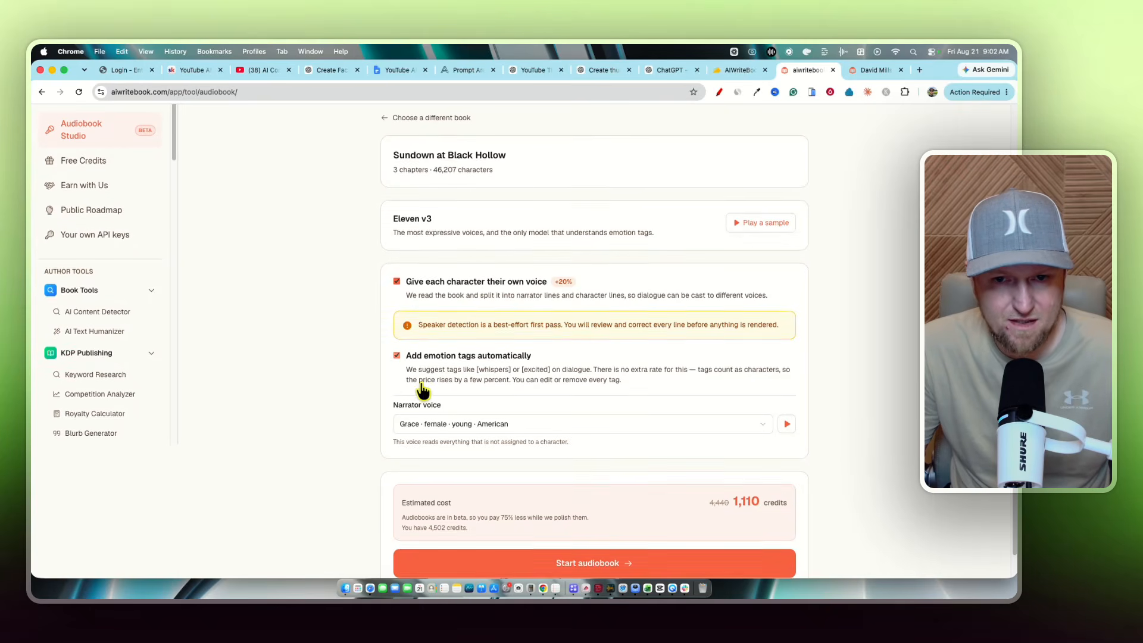
click(396, 280)
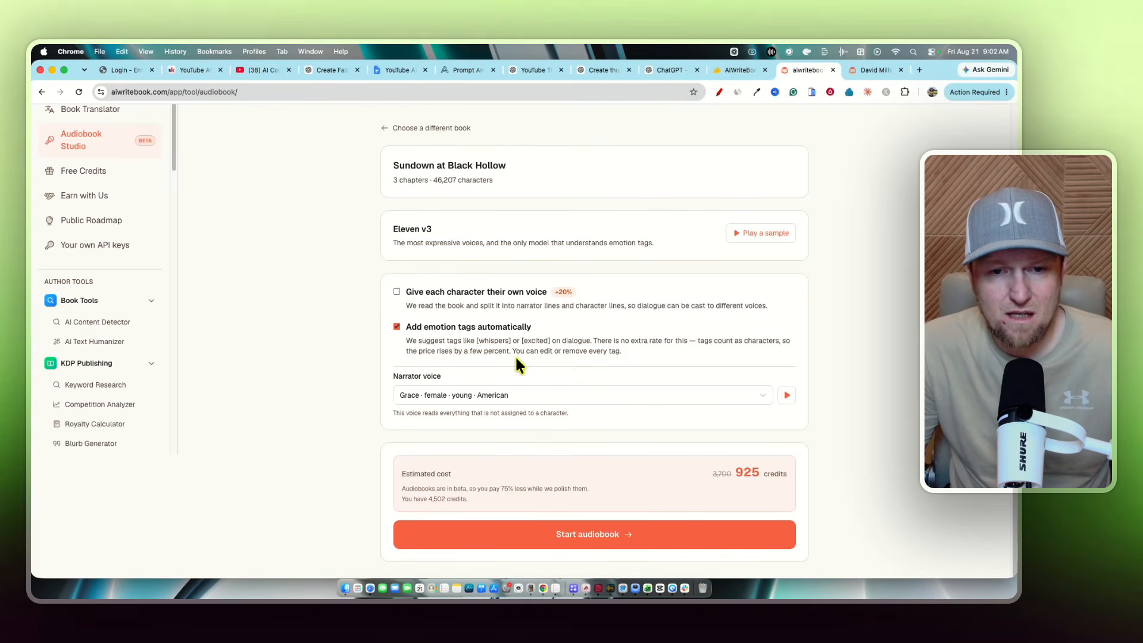
click(623, 534)
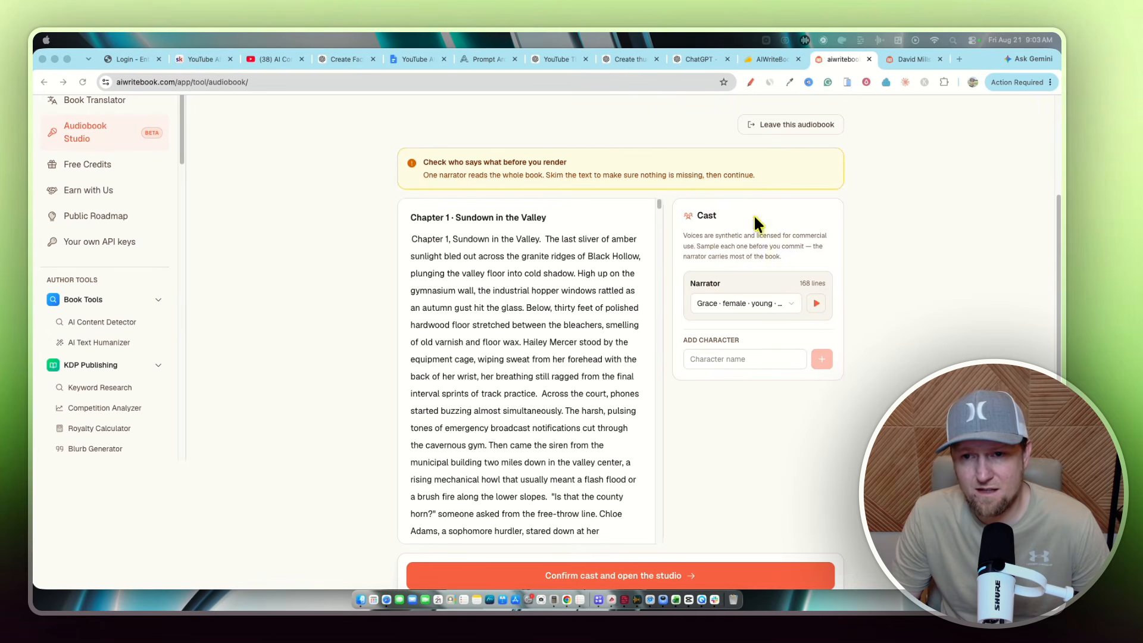
- Skim the narration text and its emotion tags, then confirm the cast and open the studio
scroll(633, 348, down, 5)
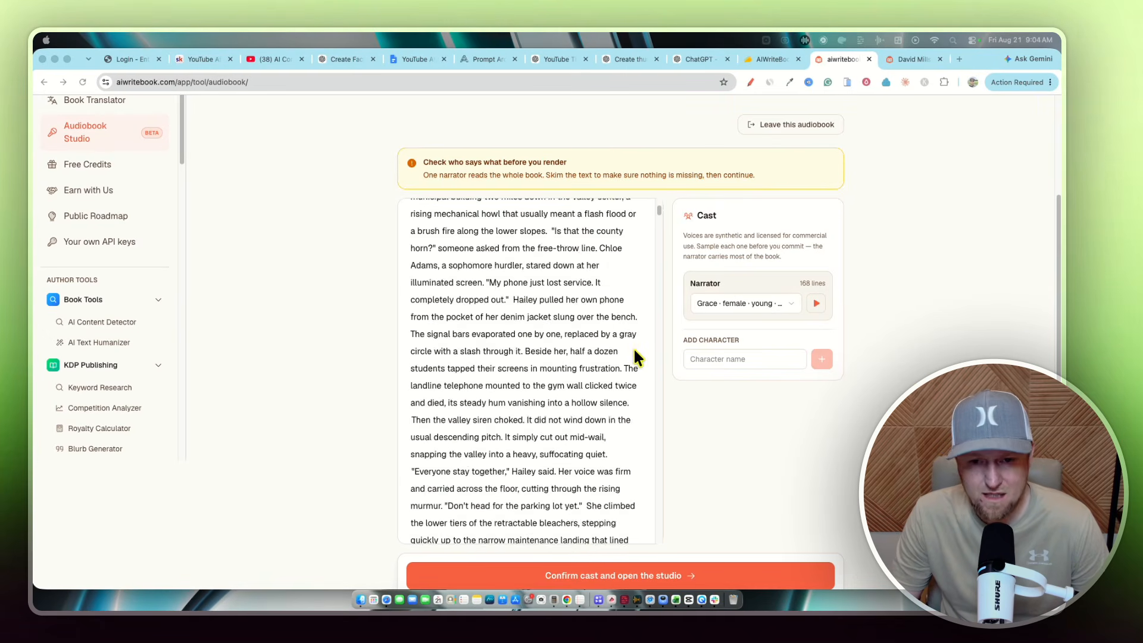
scroll(633, 347, up, 5)
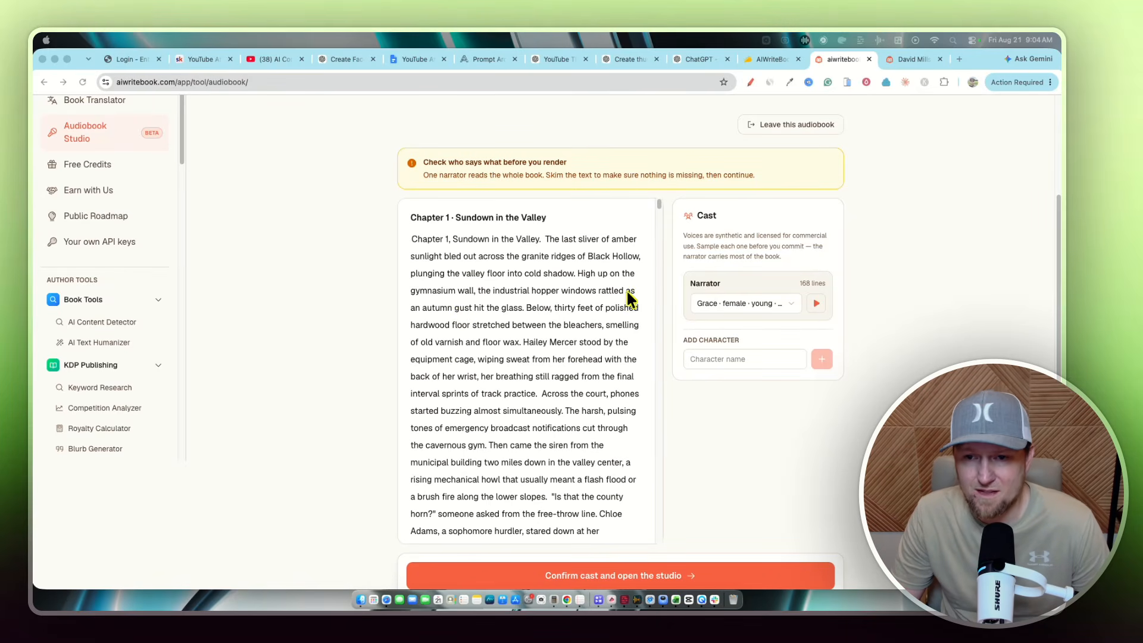
scroll(601, 303, down, 7)
scroll(602, 314, down, 10)
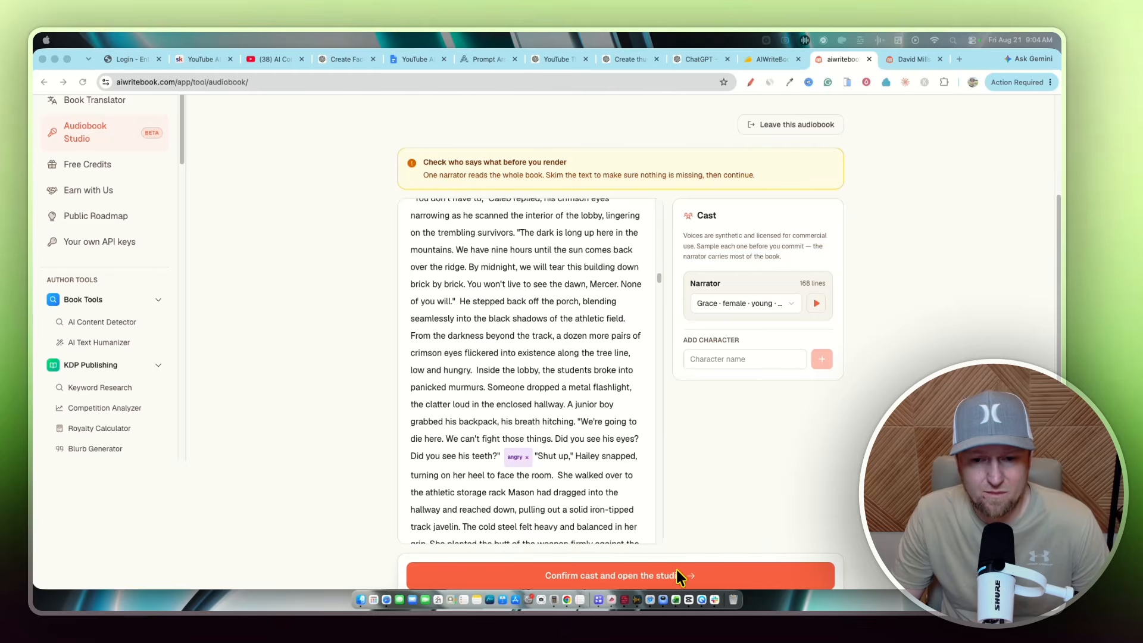
click(663, 576)
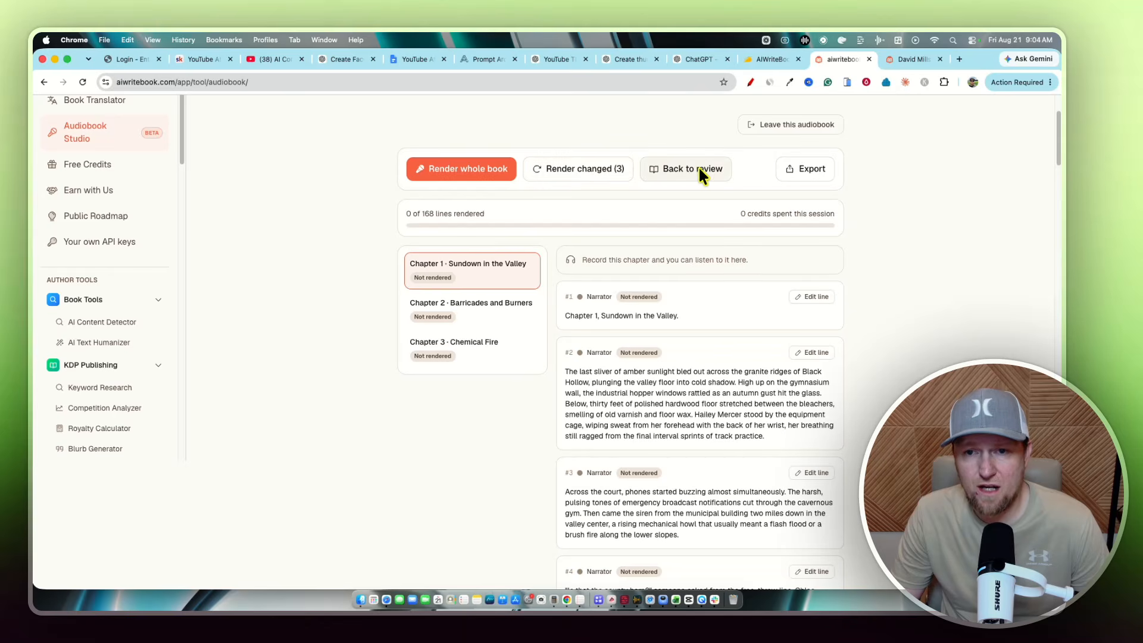
- View Chapter 2 and Chapter 3 in the studio and return to Chapter 1
click(481, 306)
click(481, 337)
click(473, 275)
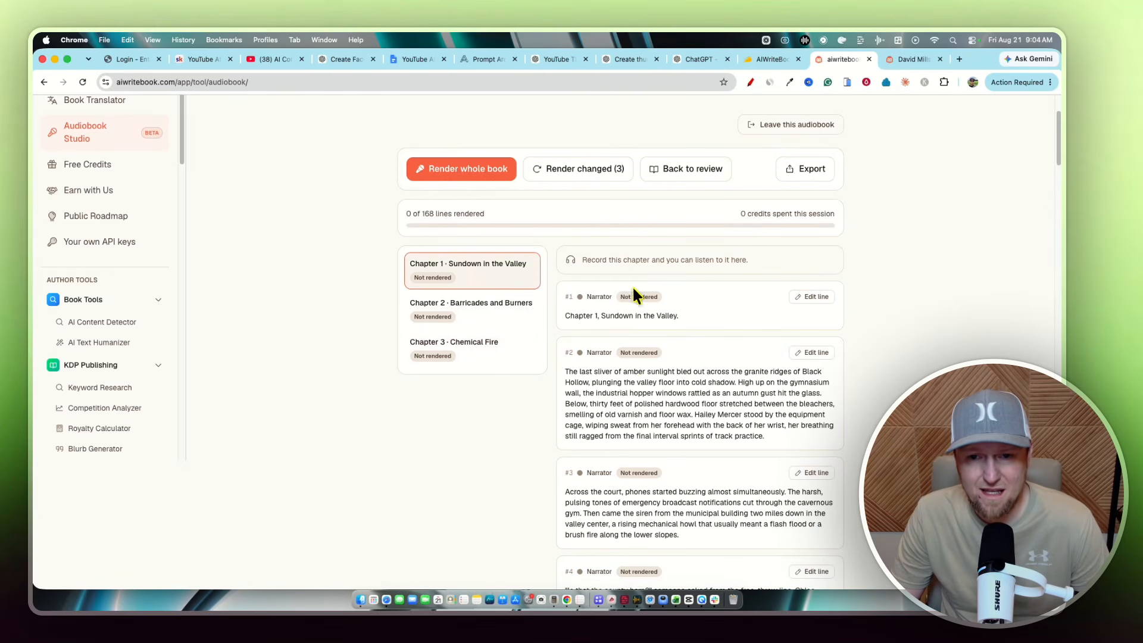
- Examine how Chapter 1 is split into individual narrator lines, including the narrative paragraphs and dialogue
scroll(627, 373, down, 3)
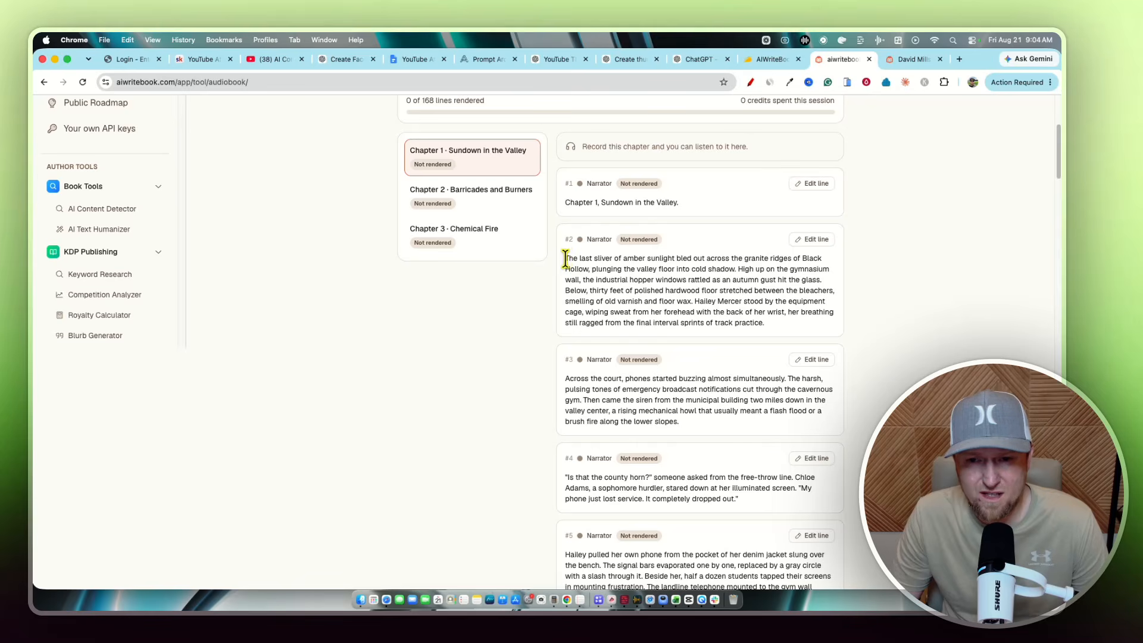
drag(566, 257, 798, 348)
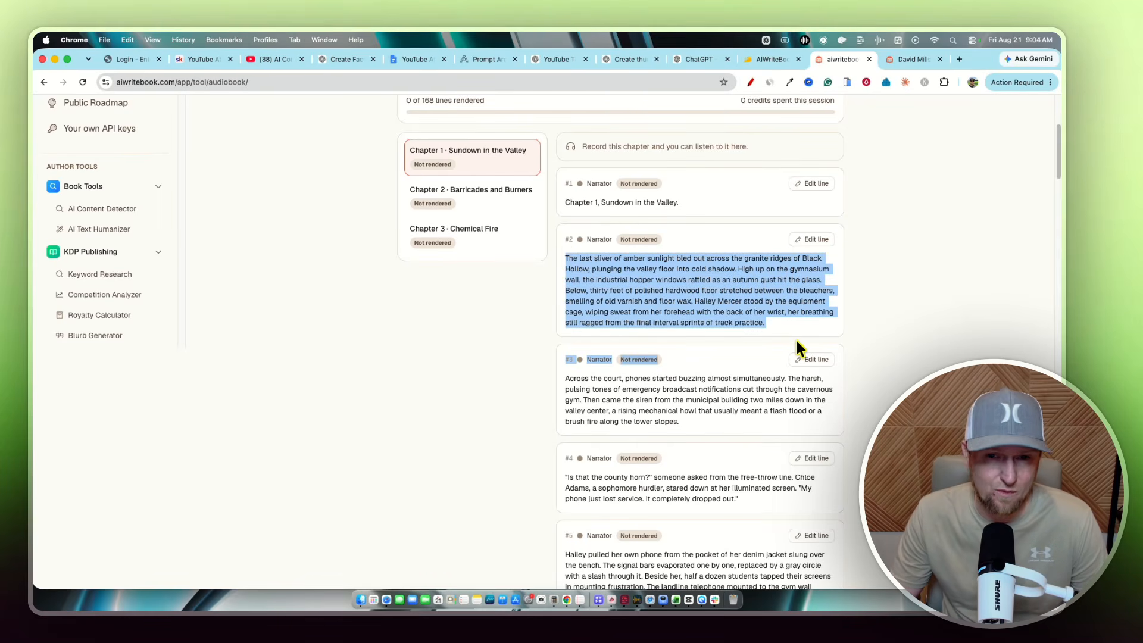
click(798, 320)
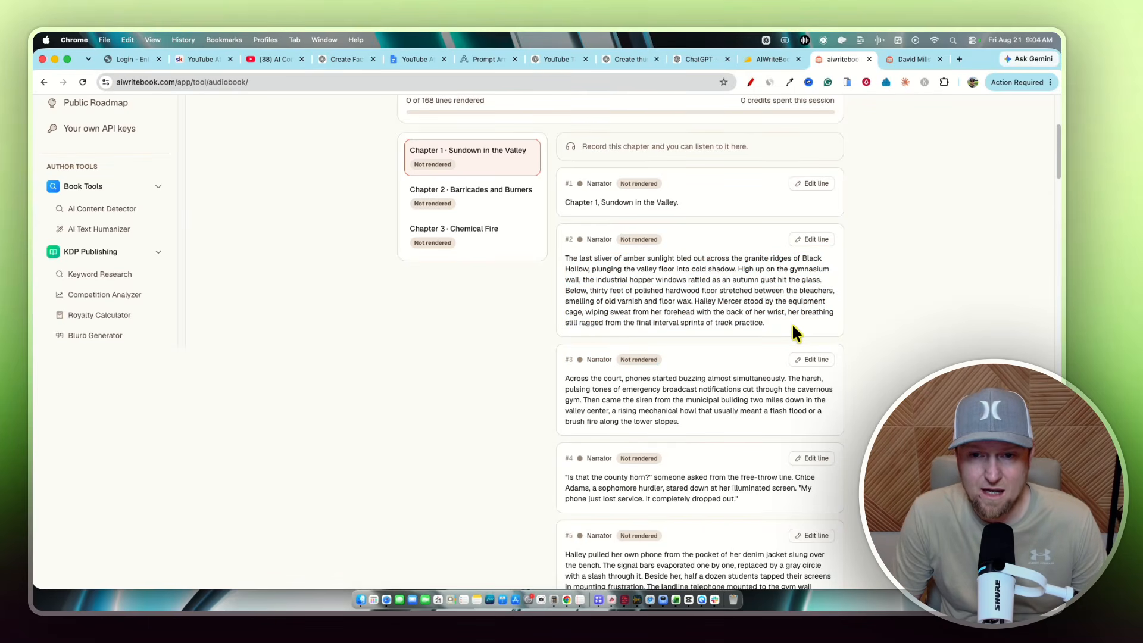
drag(793, 326, 526, 376)
drag(738, 499, 565, 477)
scroll(720, 481, down, 4)
scroll(720, 481, down, 1)
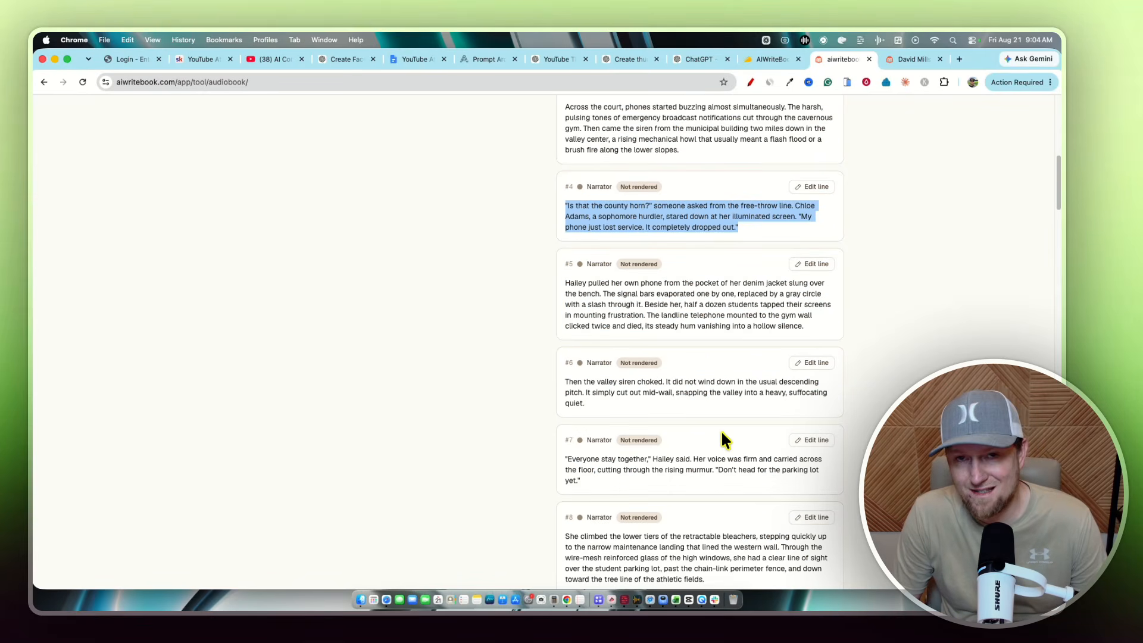
scroll(722, 433, down, 20)
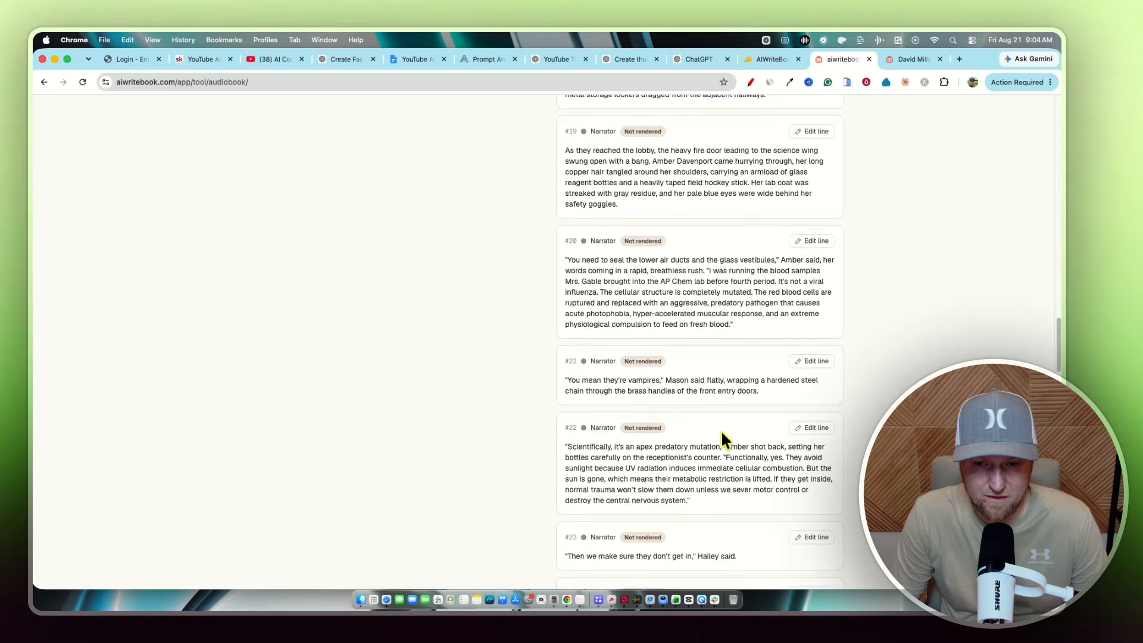
- Render the whole Sundown at Black Hollow audiobook and check the rendering progress of its chapters
scroll(720, 430, up, 20)
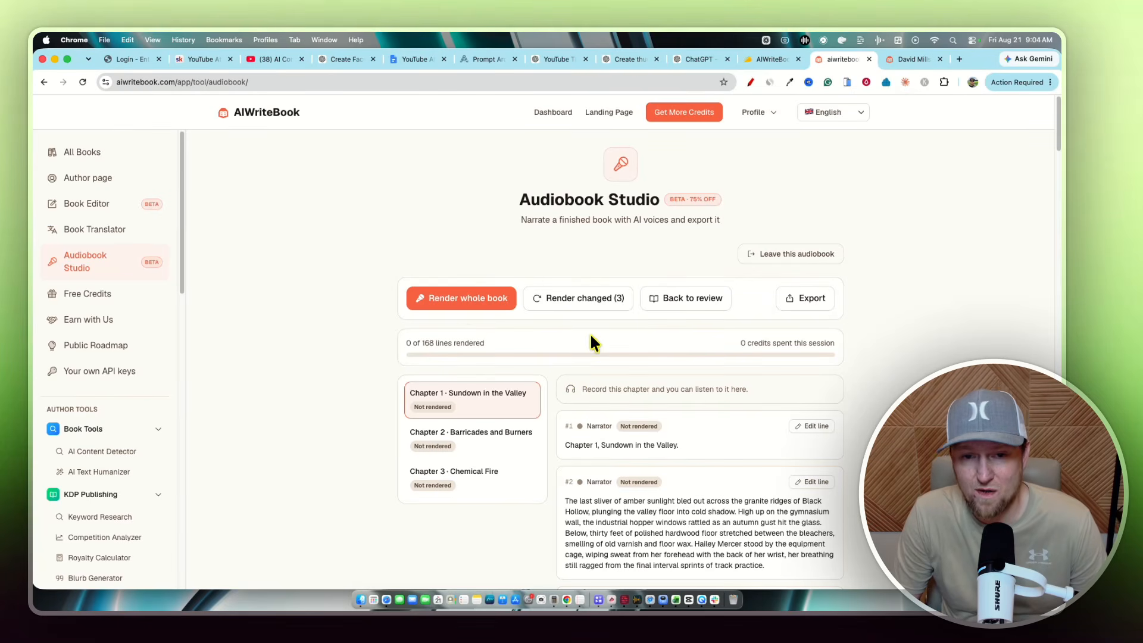
click(479, 298)
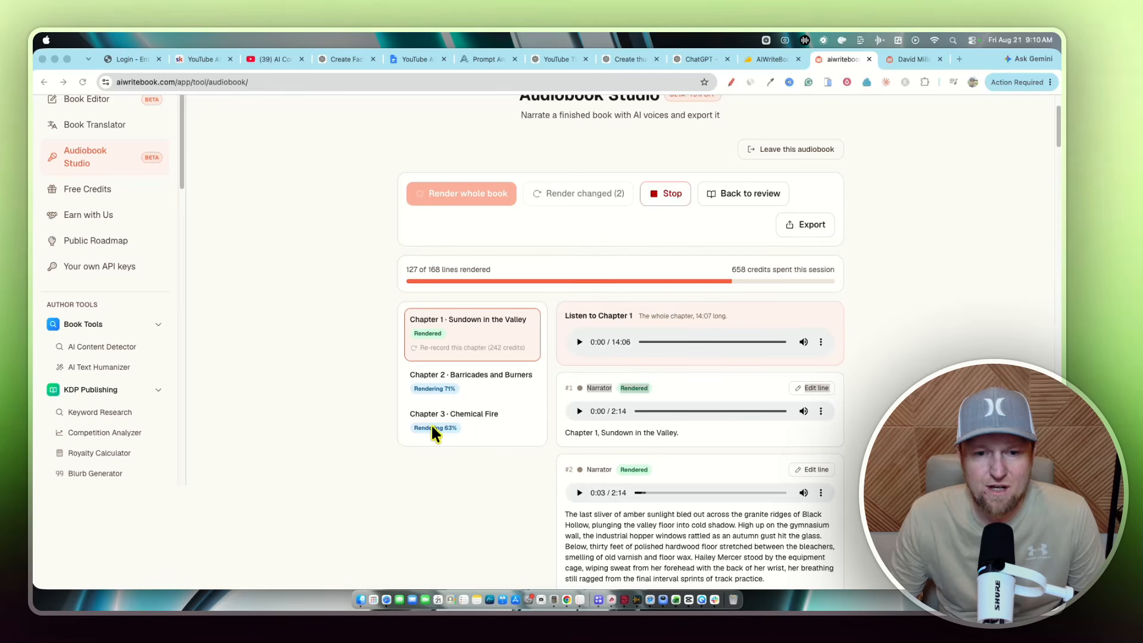
scroll(625, 356, down, 1)
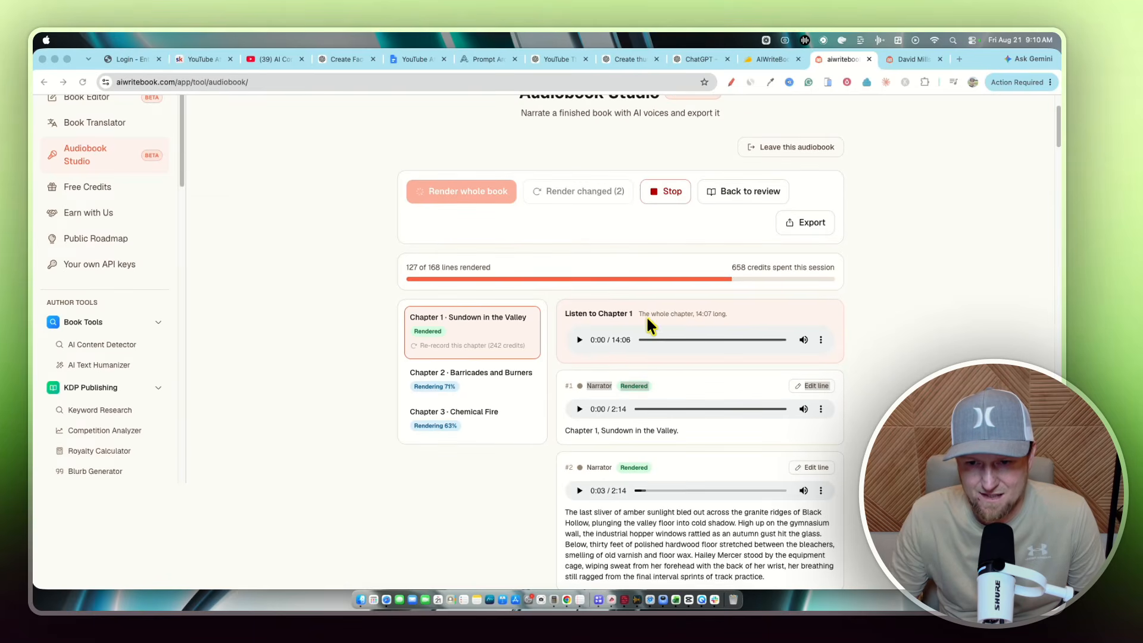
- Listen to Chapter 1's rendered narration from the first line and highlight the text of the second line
scroll(665, 359, down, 15)
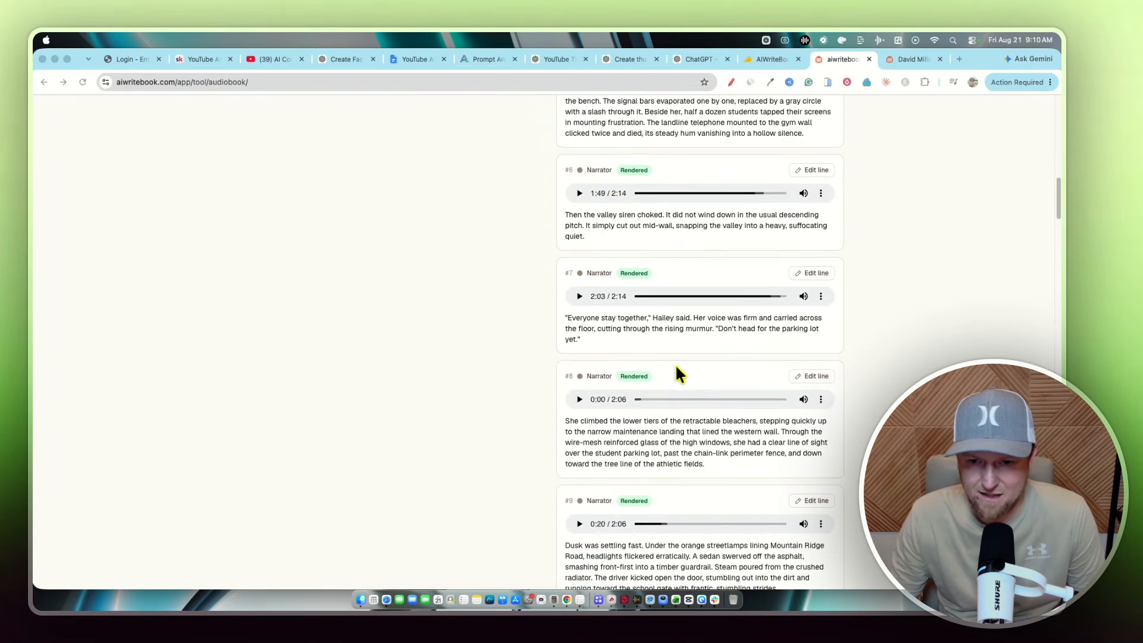
scroll(677, 372, up, 20)
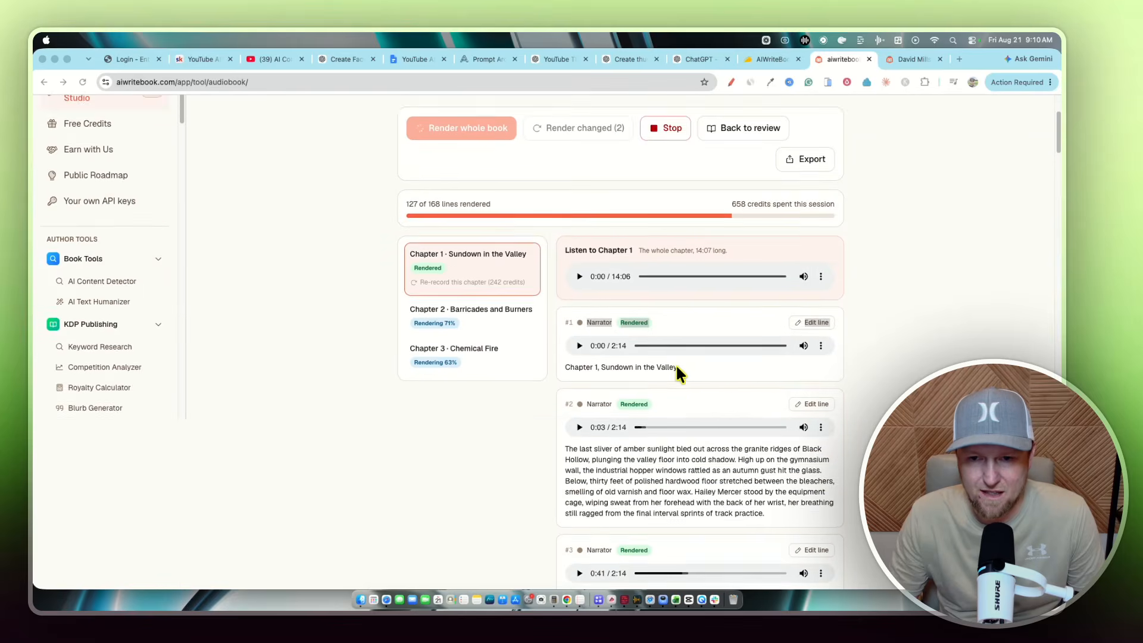
scroll(676, 370, down, 2)
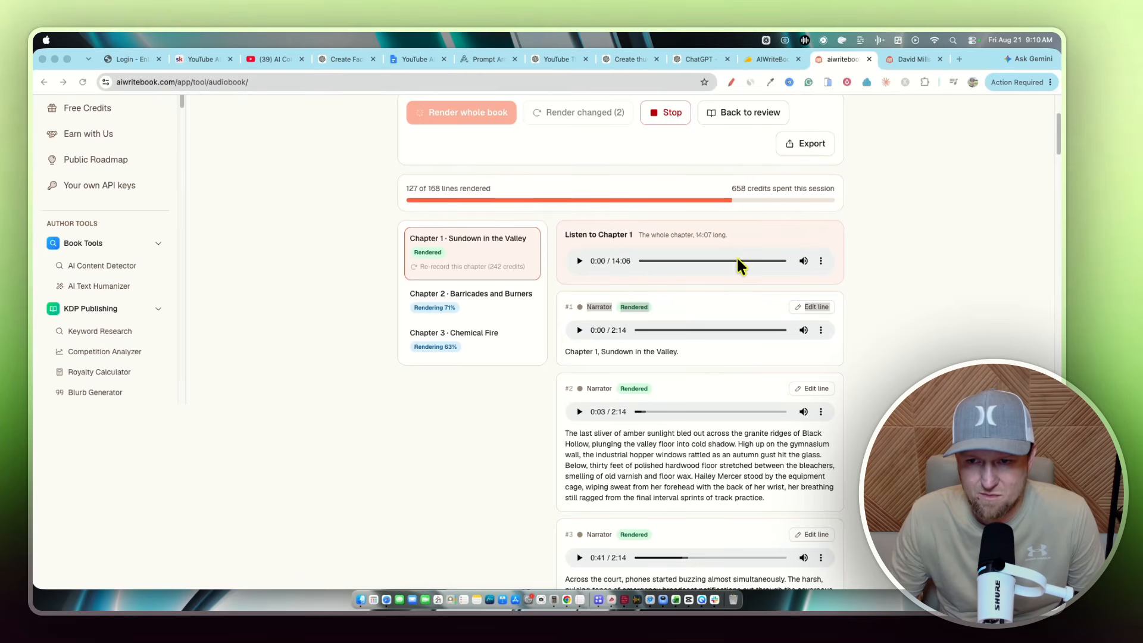
click(579, 262)
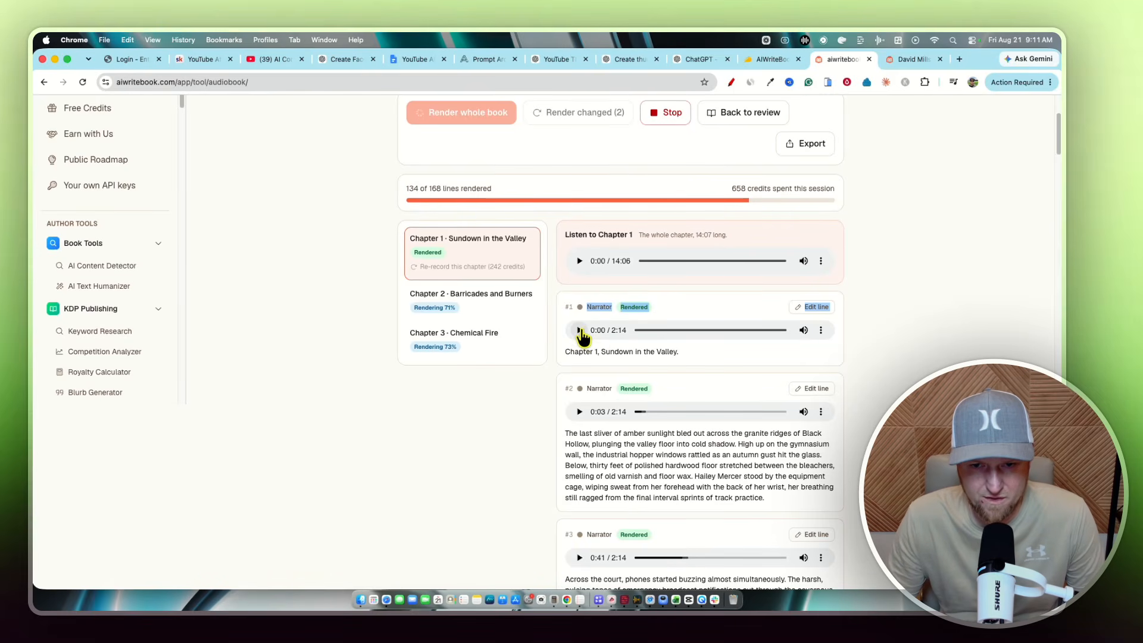
click(579, 331)
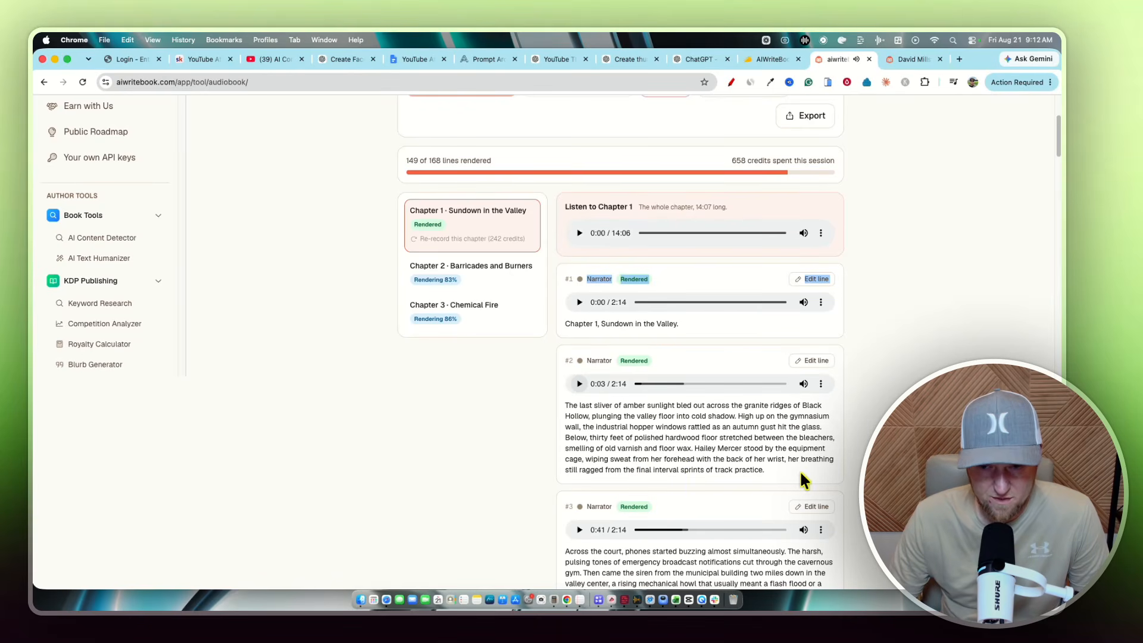
drag(681, 486, 505, 409)
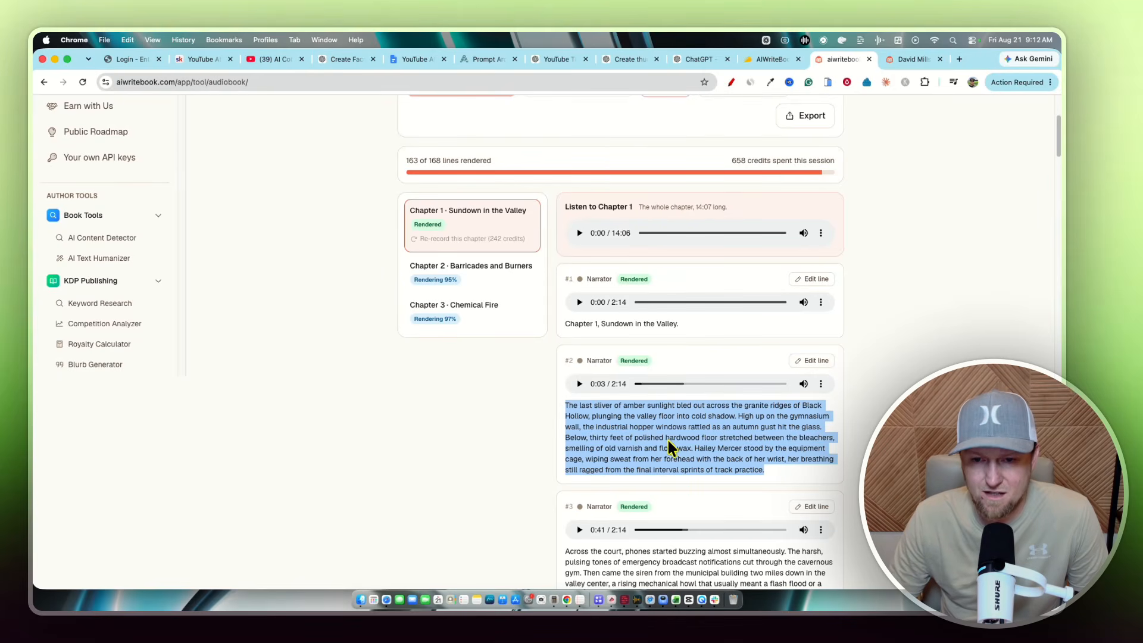
- Skim Chapter 1's rendered narrator lines and check how far the remaining chapters have rendered
scroll(538, 403, down, 1)
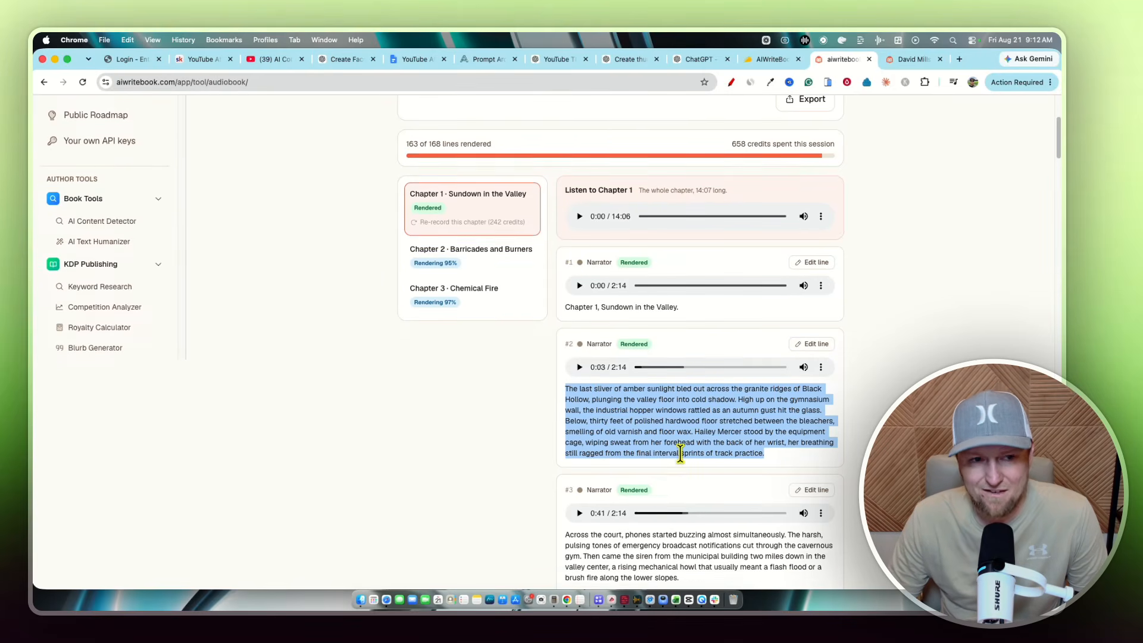
scroll(682, 464, down, 8)
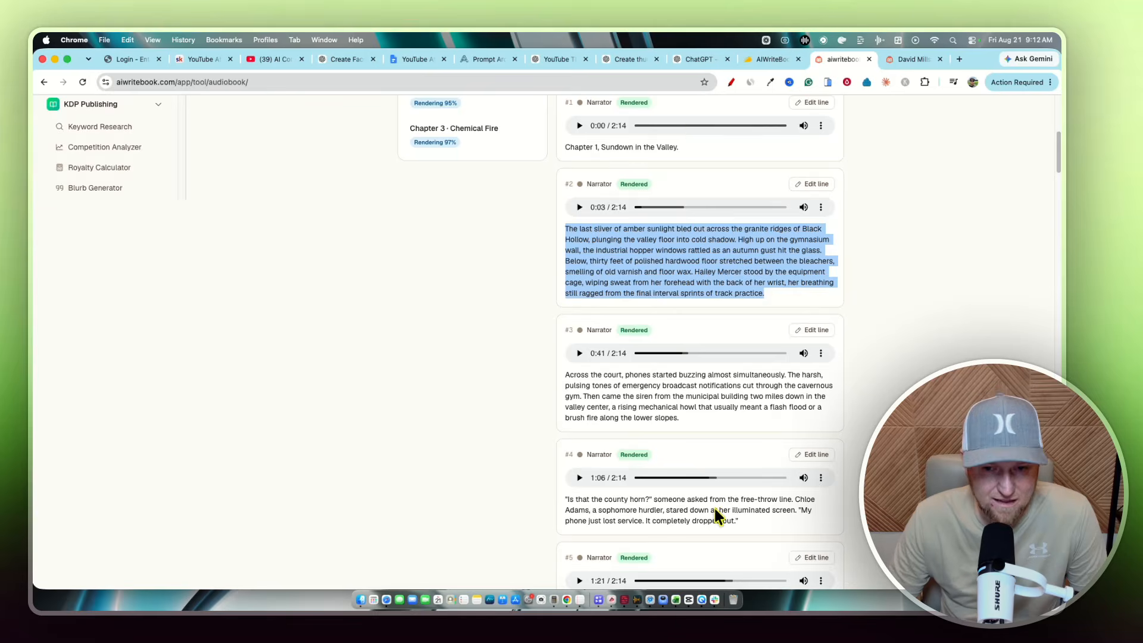
scroll(716, 513, down, 4)
scroll(716, 513, down, 20)
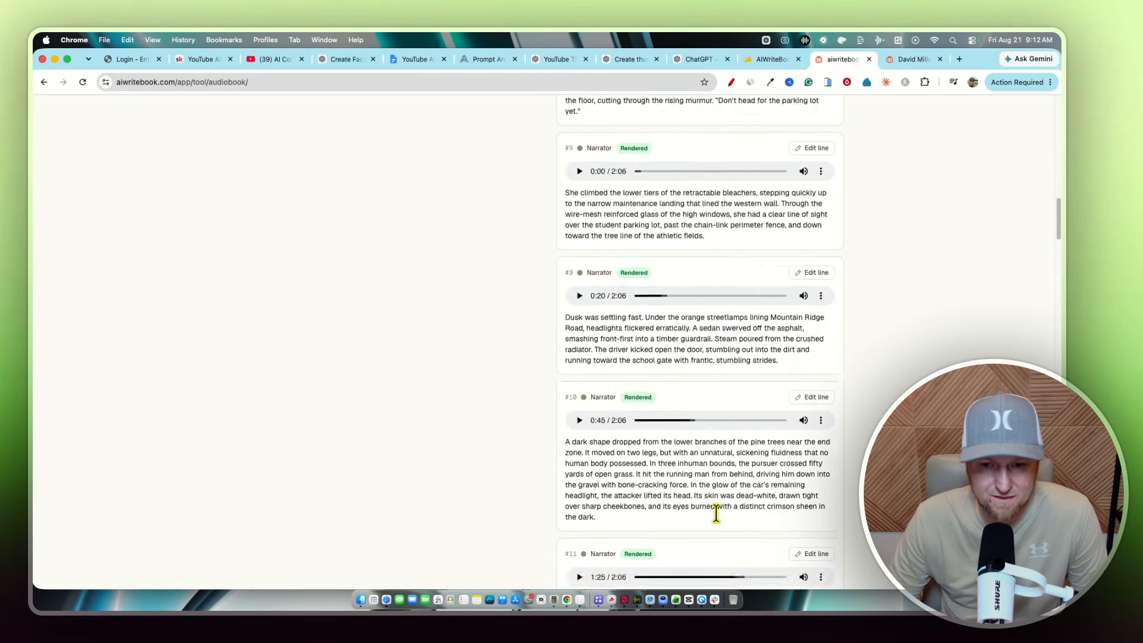
scroll(686, 450, up, 20)
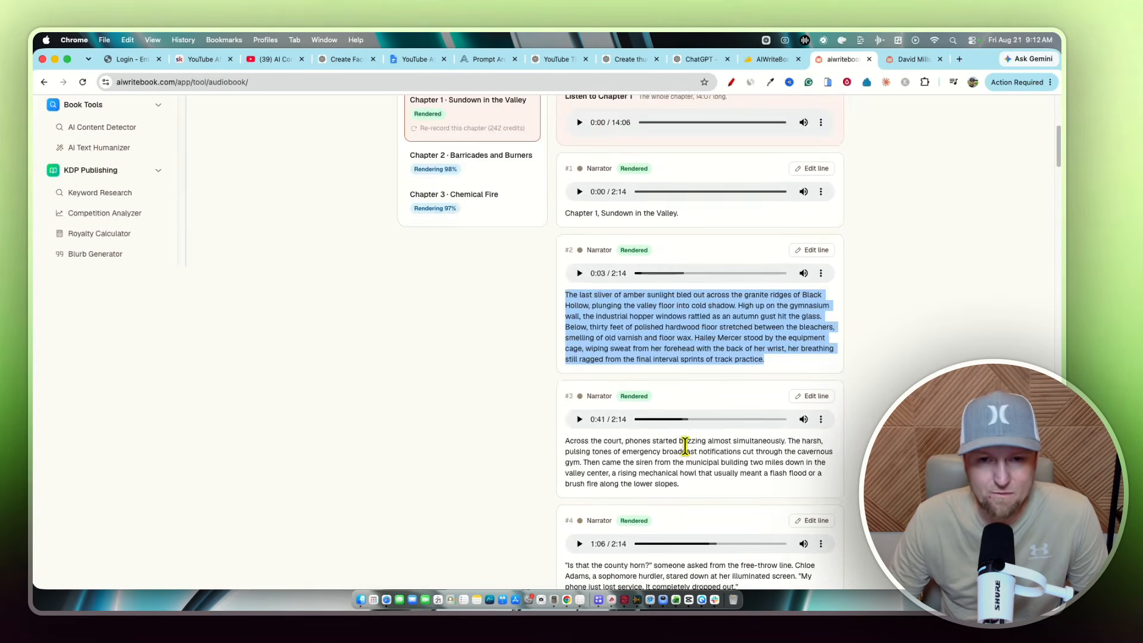
scroll(685, 452, down, 5)
scroll(683, 454, up, 3)
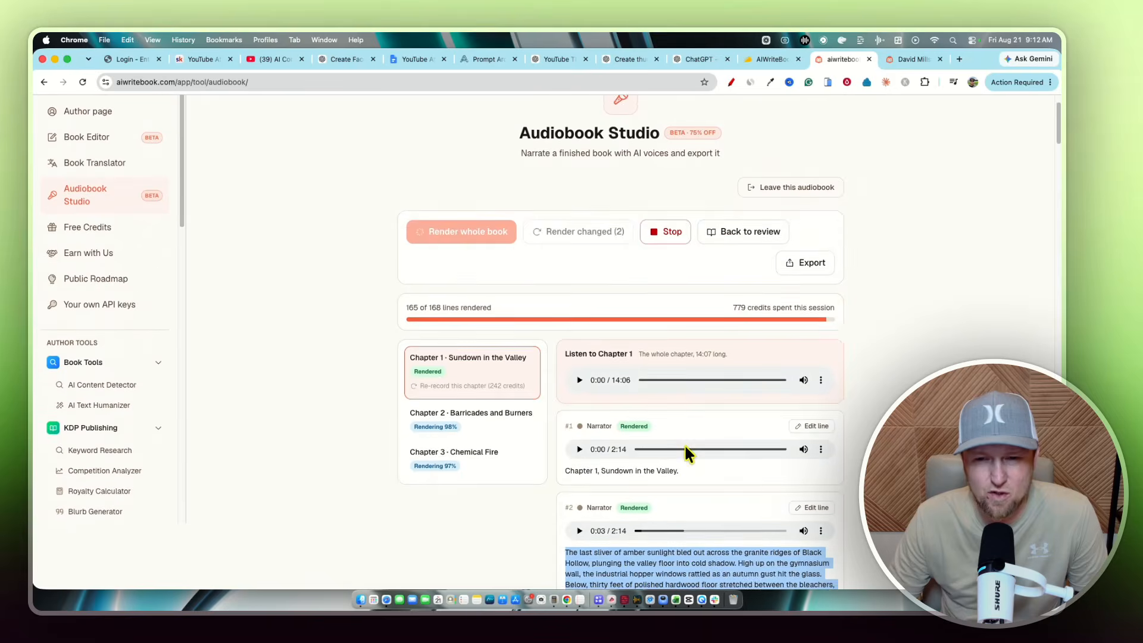
- Review the finished audiobook's summary, the re-record options for its chapters and the rendered lines of Chapter 1
scroll(596, 436, down, 6)
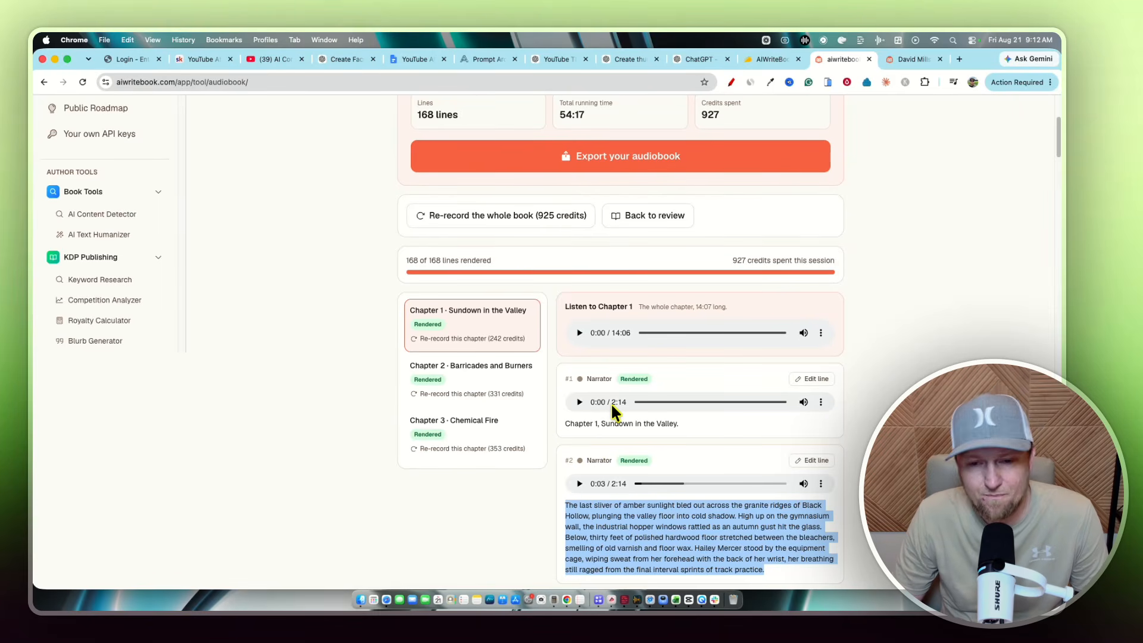
scroll(613, 440, down, 1)
scroll(616, 432, up, 1)
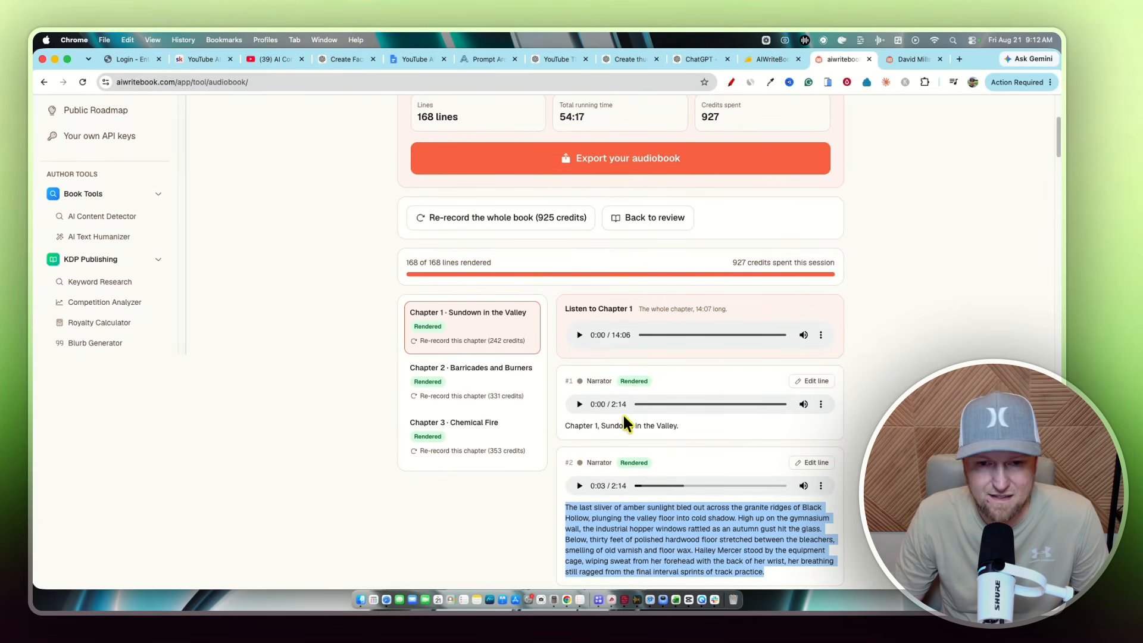
scroll(588, 459, down, 20)
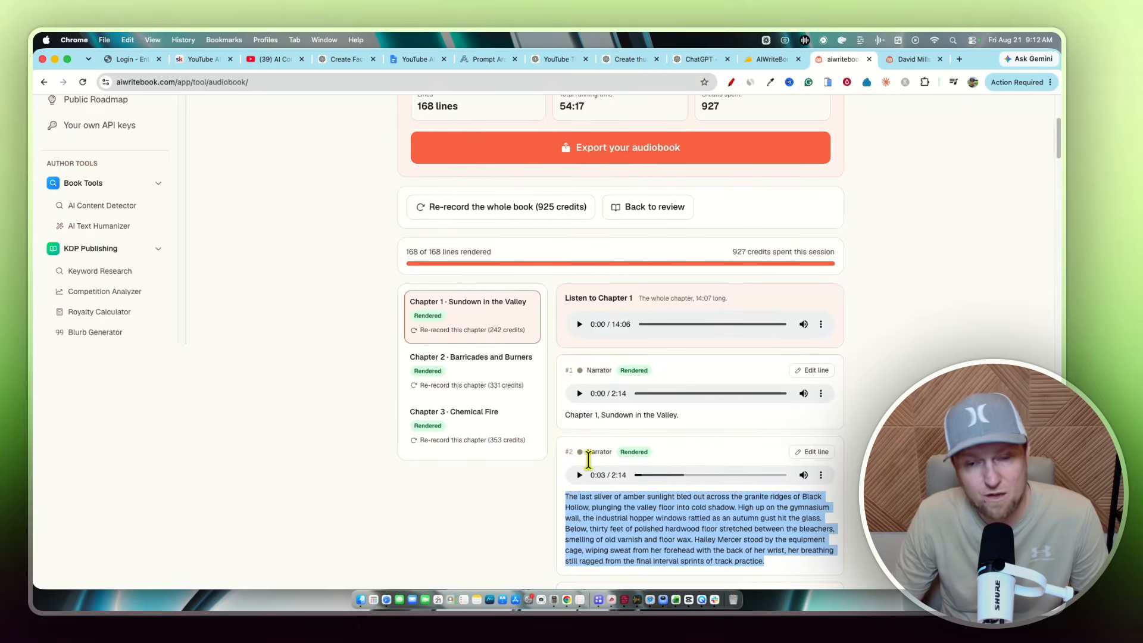
scroll(562, 271, up, 20)
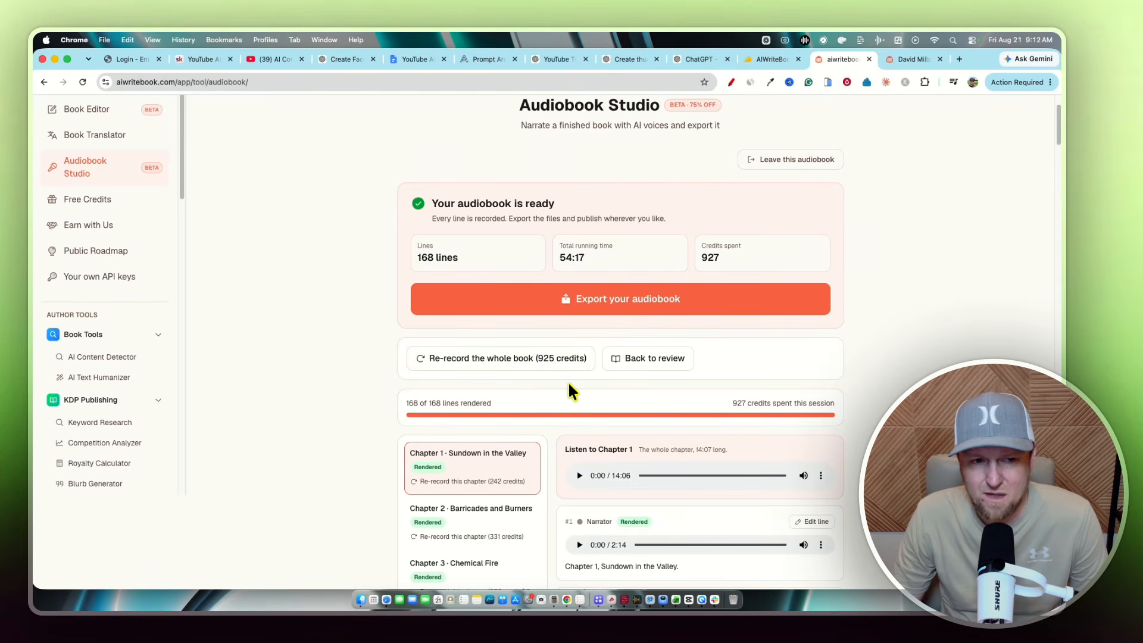
scroll(569, 392, down, 2)
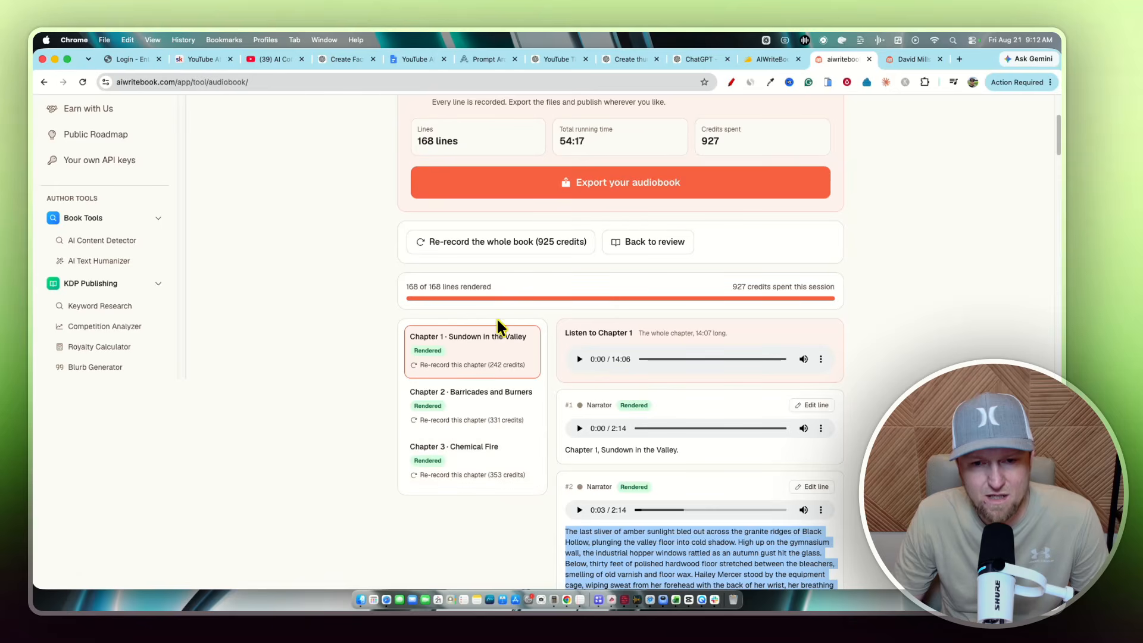
scroll(714, 466, down, 10)
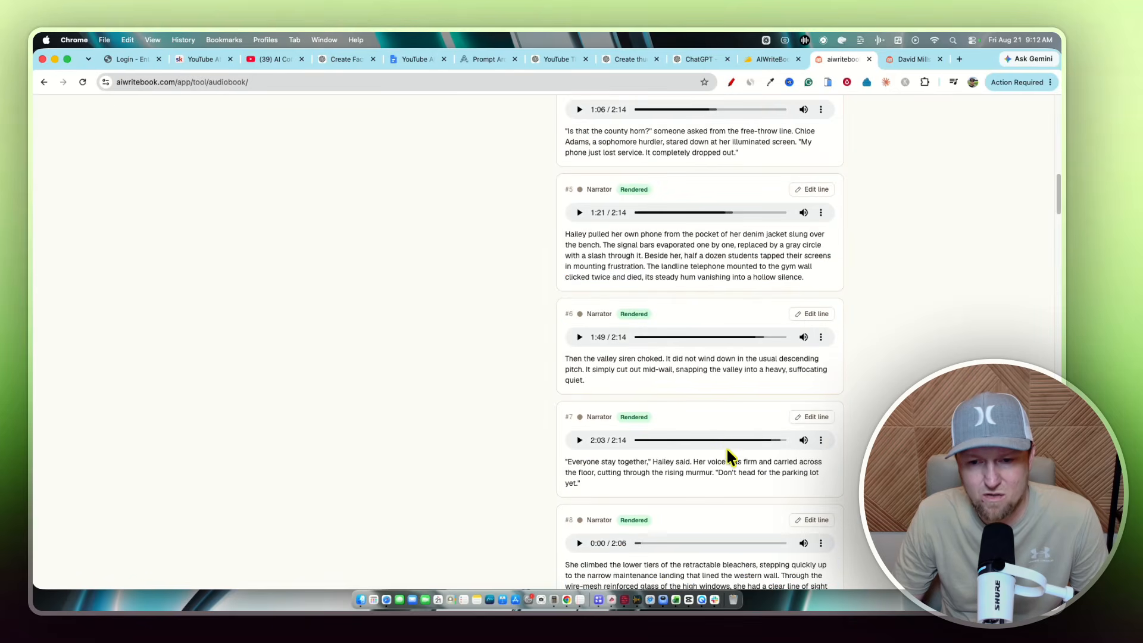
scroll(726, 417, down, 6)
scroll(720, 397, up, 20)
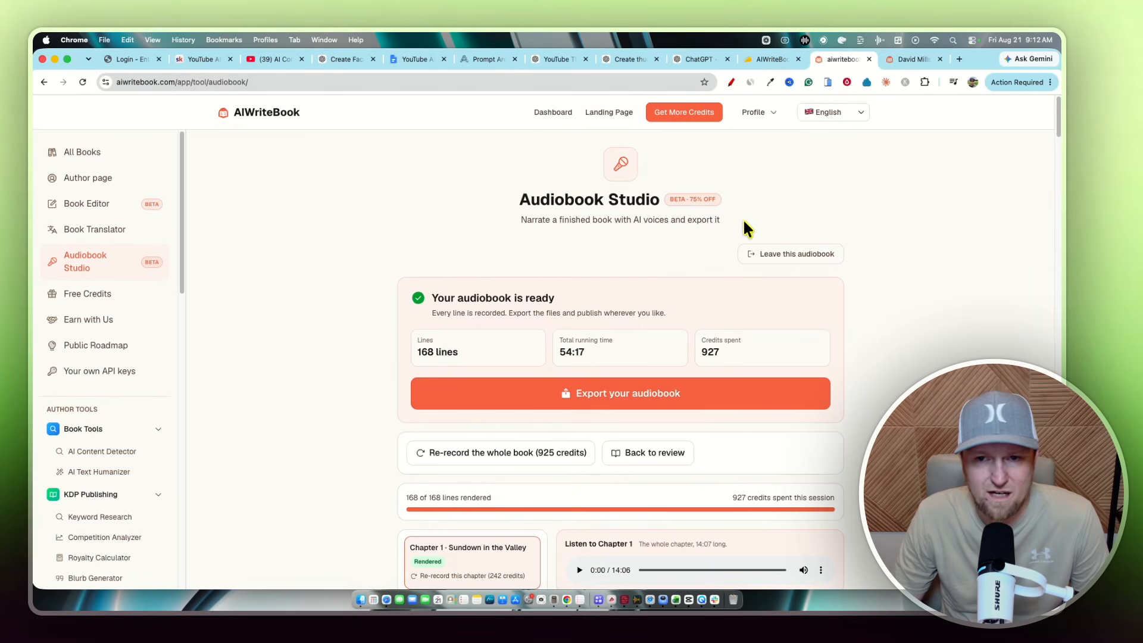
- Open the audiobook's export settings and examine the file format, audio quality, loudness target and metadata options
click(642, 396)
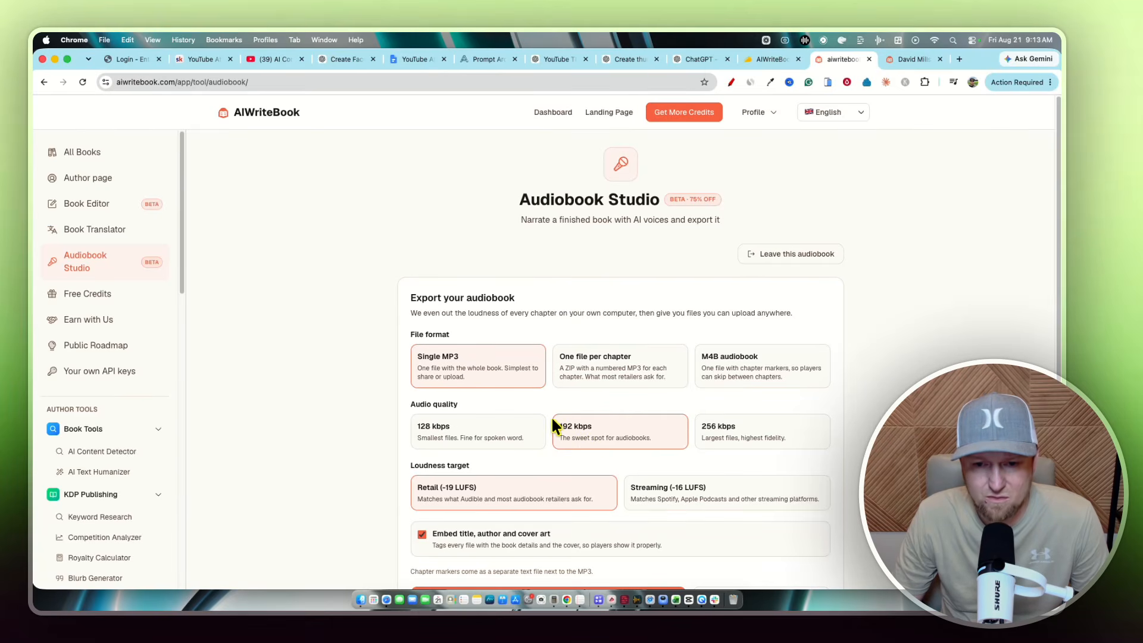
scroll(552, 424, down, 5)
scroll(619, 262, up, 5)
scroll(623, 350, down, 1)
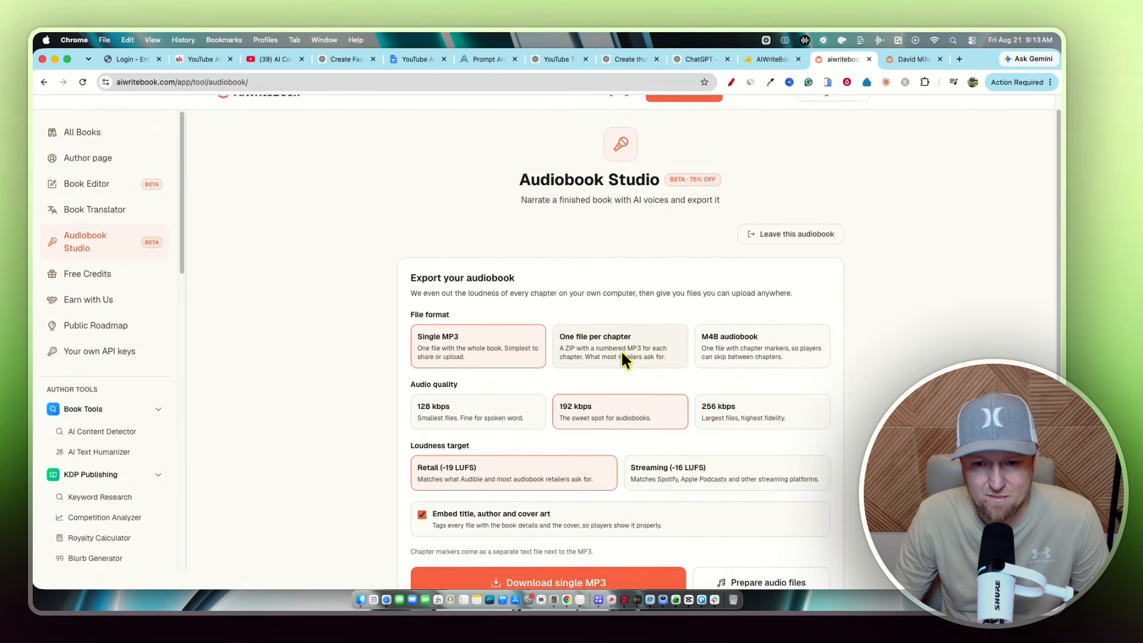
scroll(623, 357, down, 1)
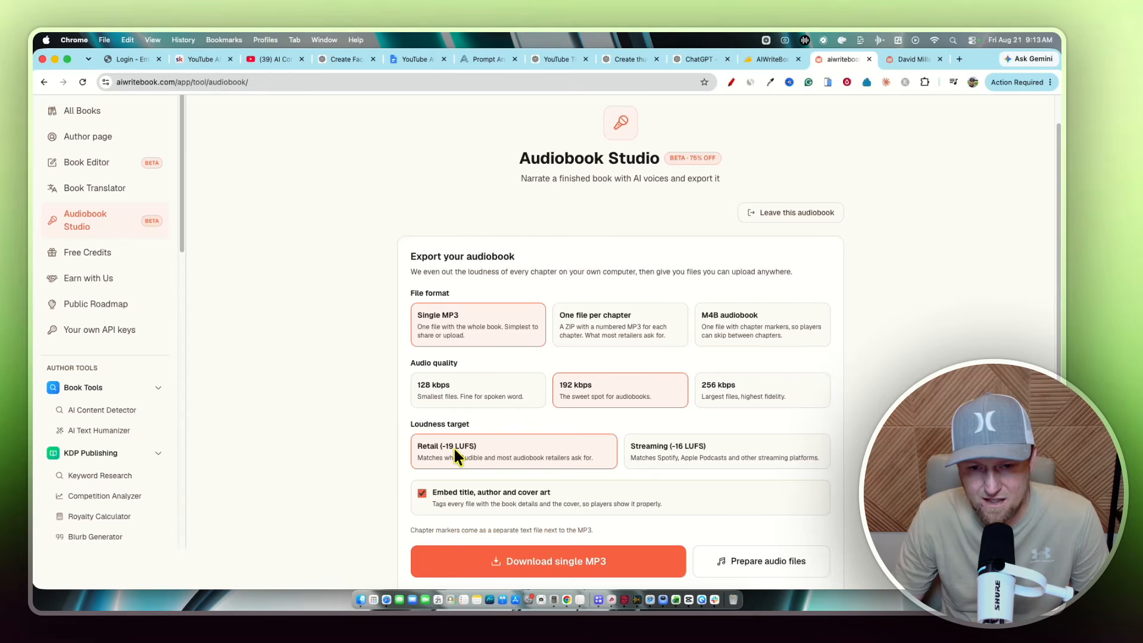
scroll(633, 463, down, 8)
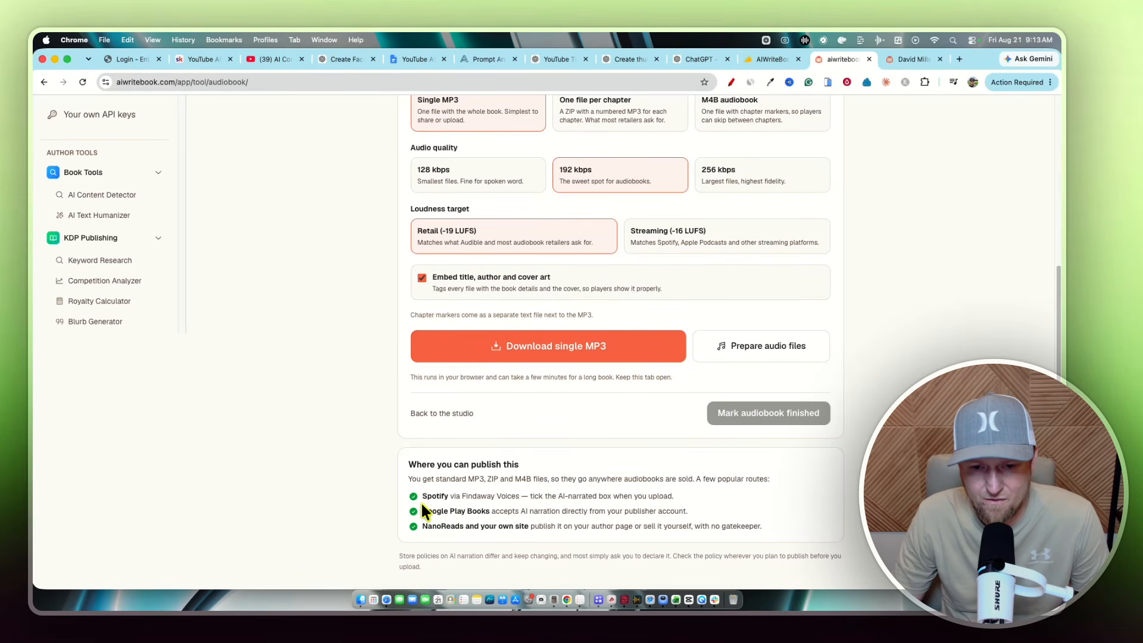
- Highlight the suggested publishing routes for the audiobook: Spotify, Google Play Books, and NanoReads and your own site
drag(427, 497, 700, 496)
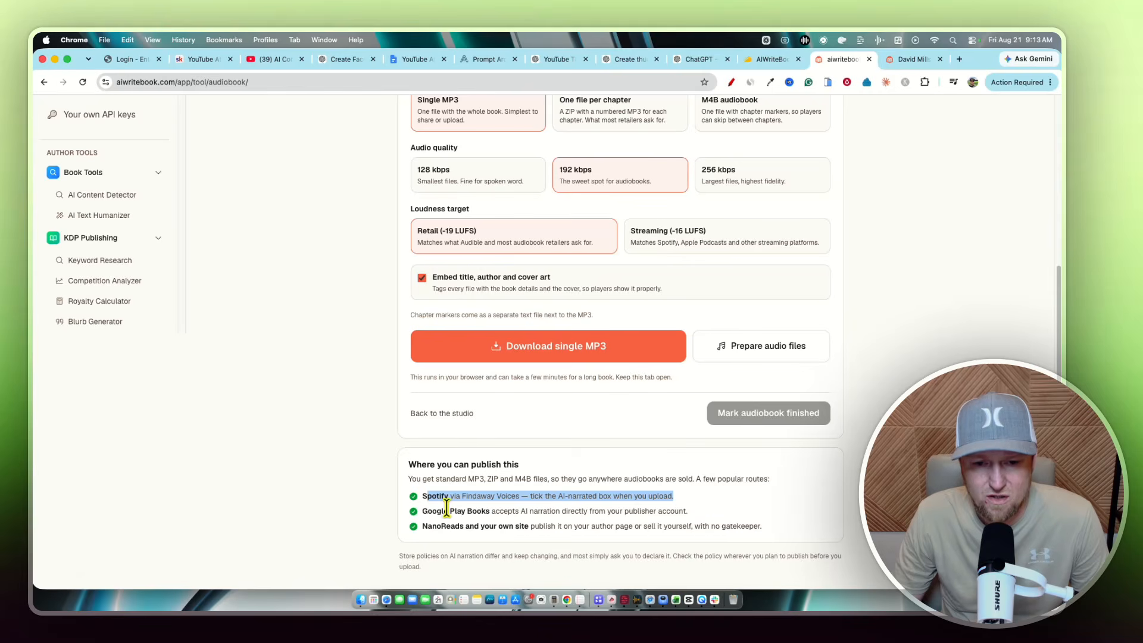
drag(422, 510, 777, 504)
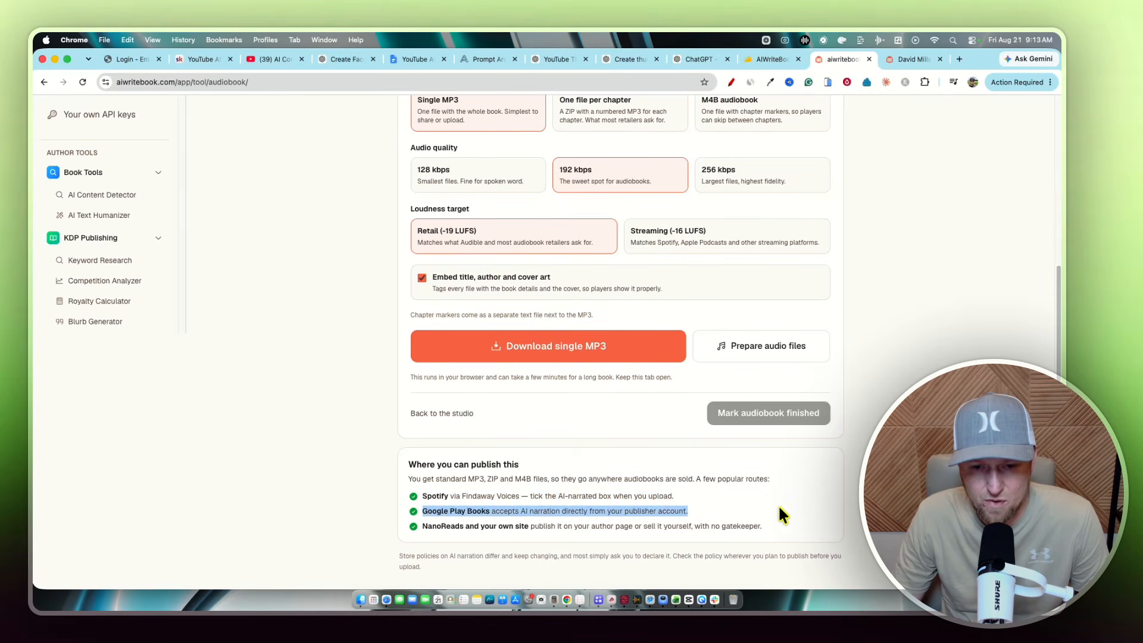
click(771, 503)
drag(428, 531, 789, 531)
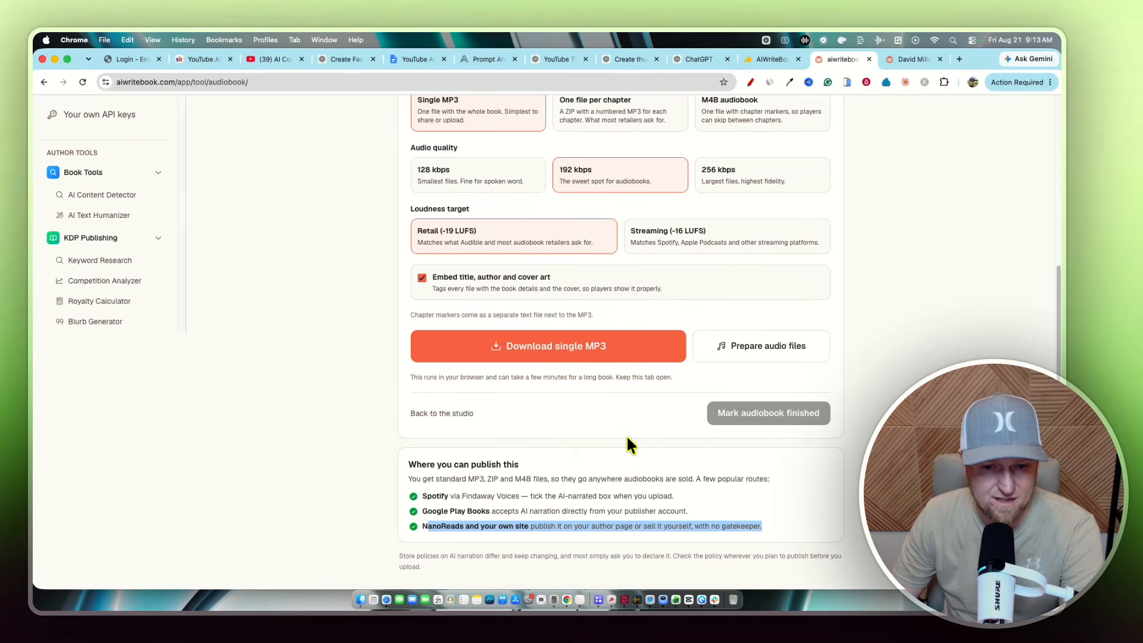
drag(409, 474, 775, 529)
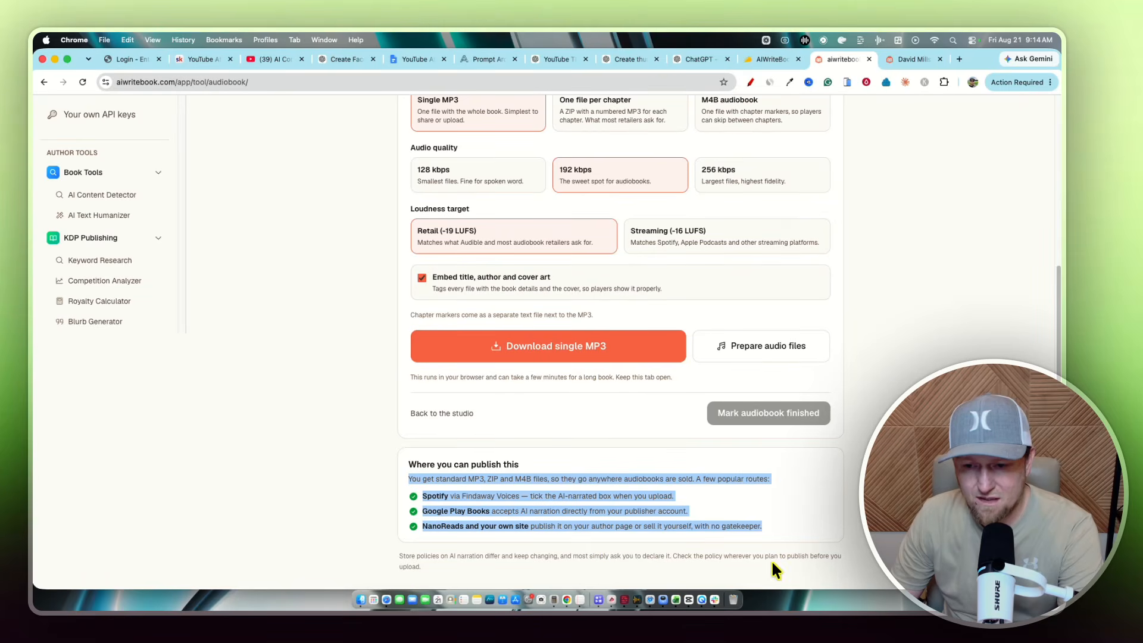
- Export the audiobook as a single MP3 at 192 kbps with the Retail (-19 LUFS) loudness target
scroll(616, 475, up, 5)
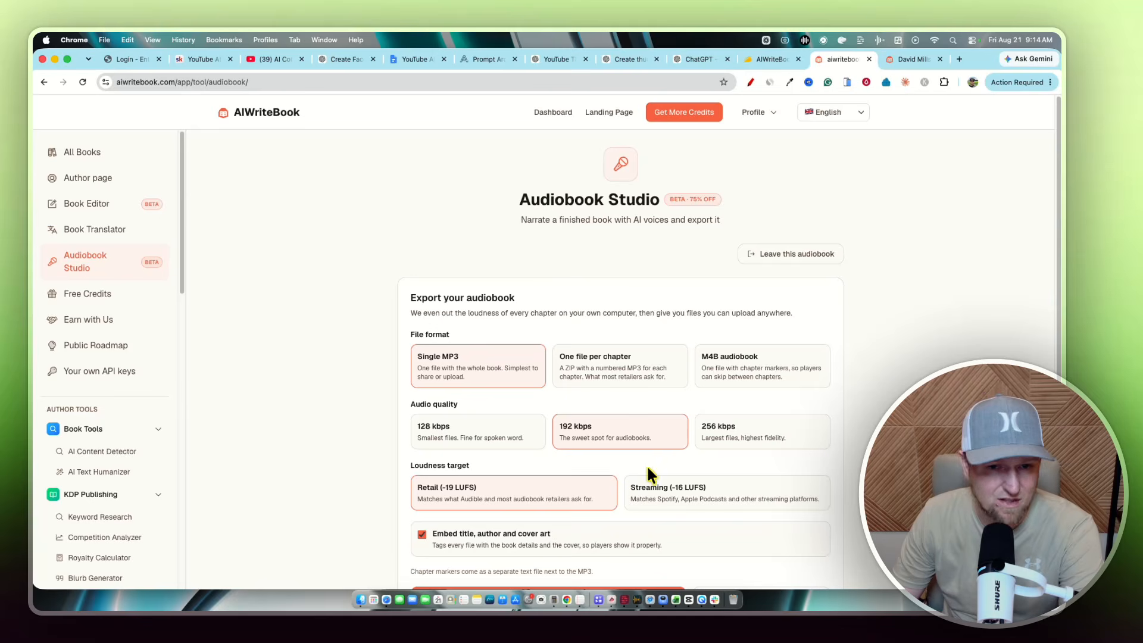
scroll(756, 444, down, 5)
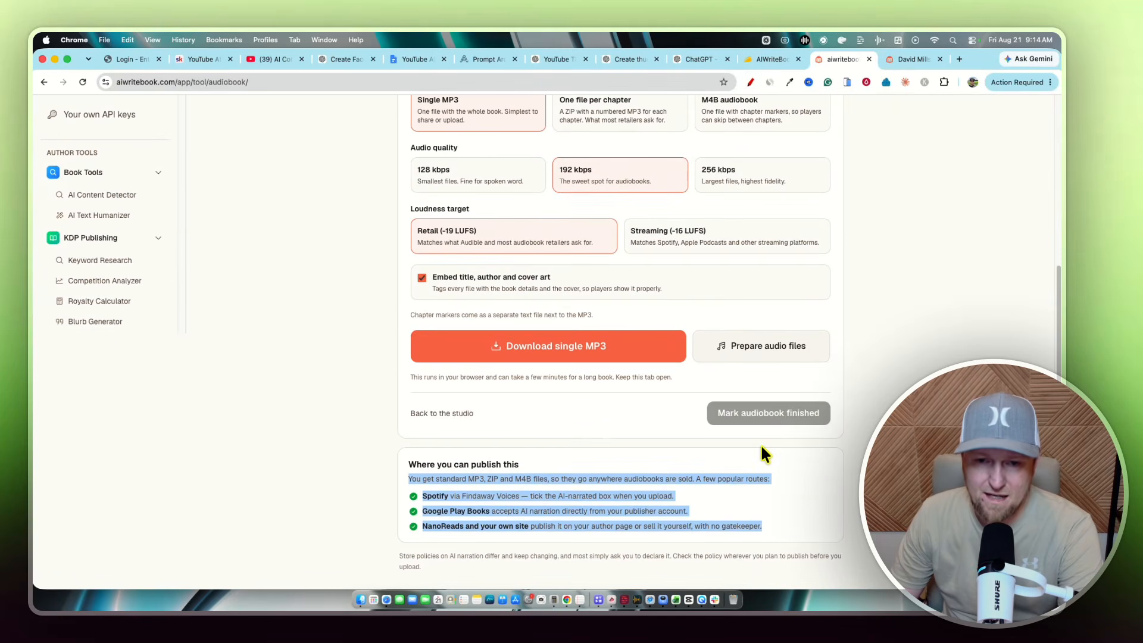
scroll(765, 423, up, 5)
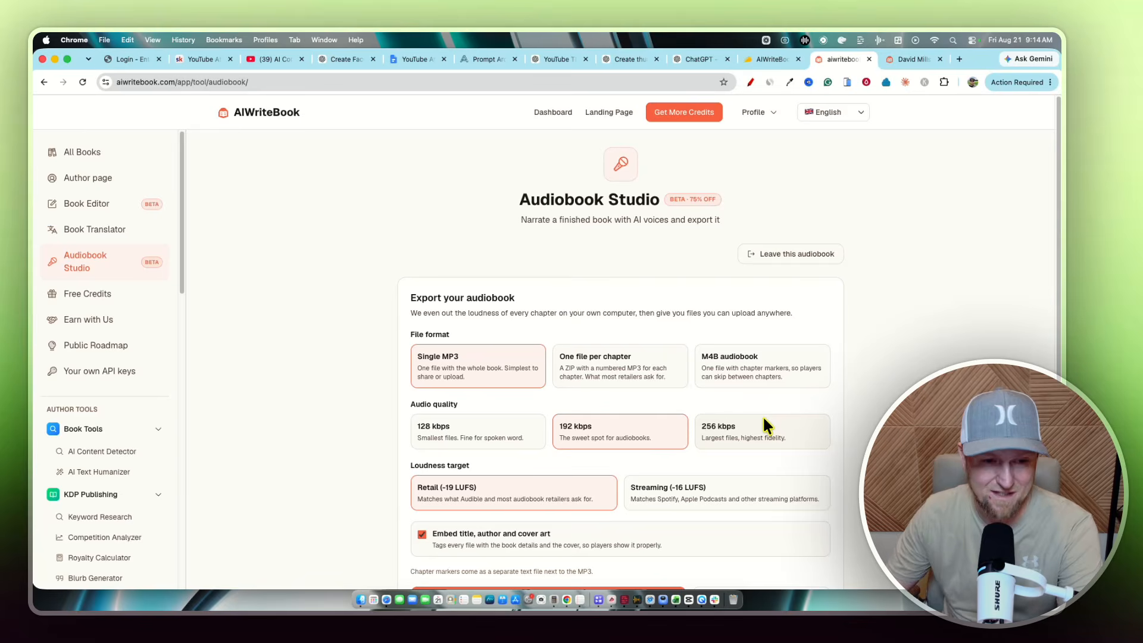
scroll(765, 484, down, 5)
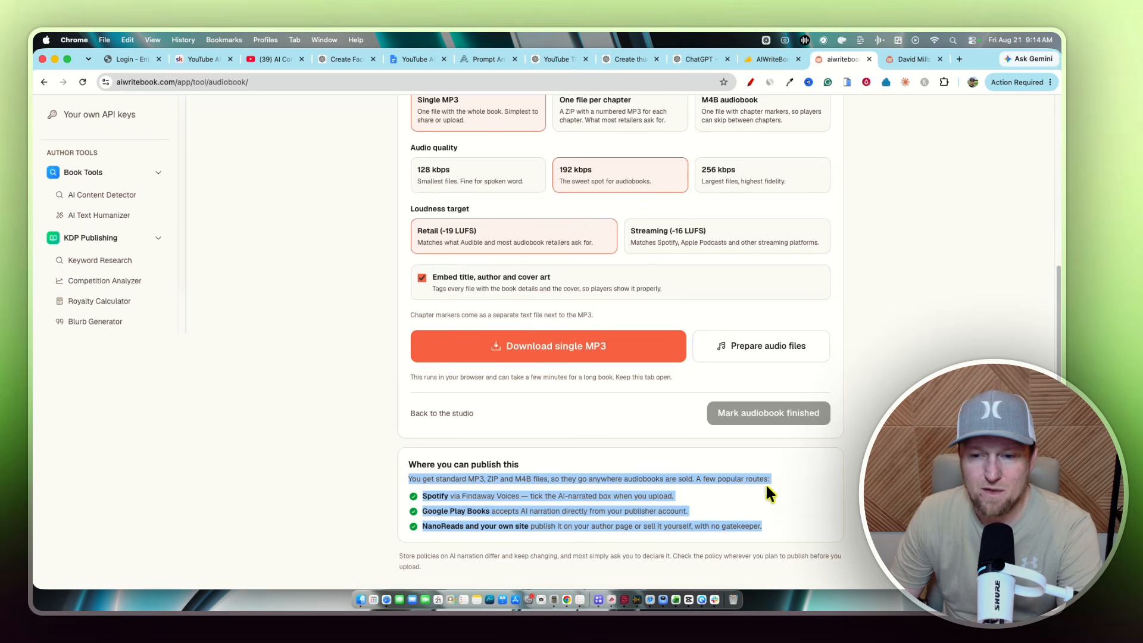
click(569, 347)
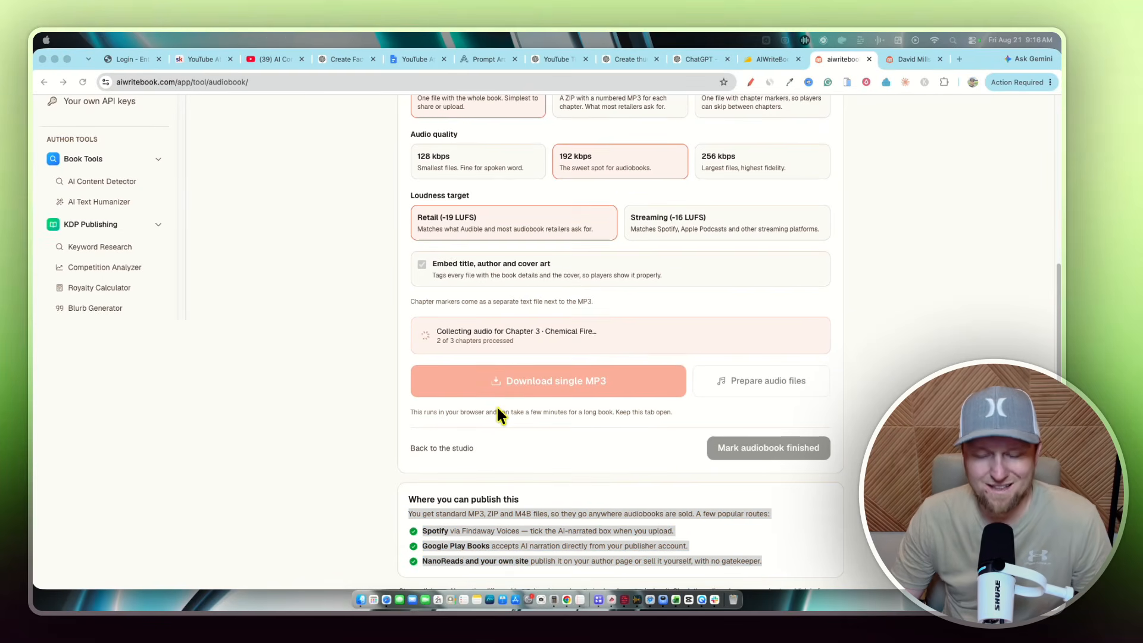
- Open the page for using your own API keys in a separate browser tab and switch to it
scroll(502, 325, up, 3)
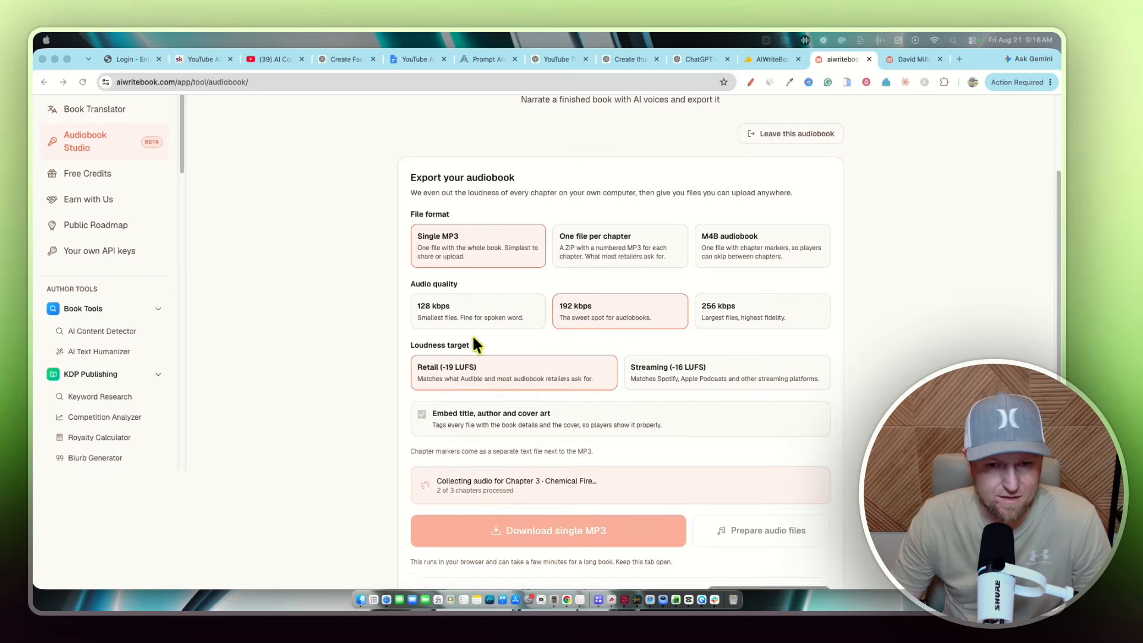
scroll(416, 345, up, 1)
scroll(326, 352, up, 2)
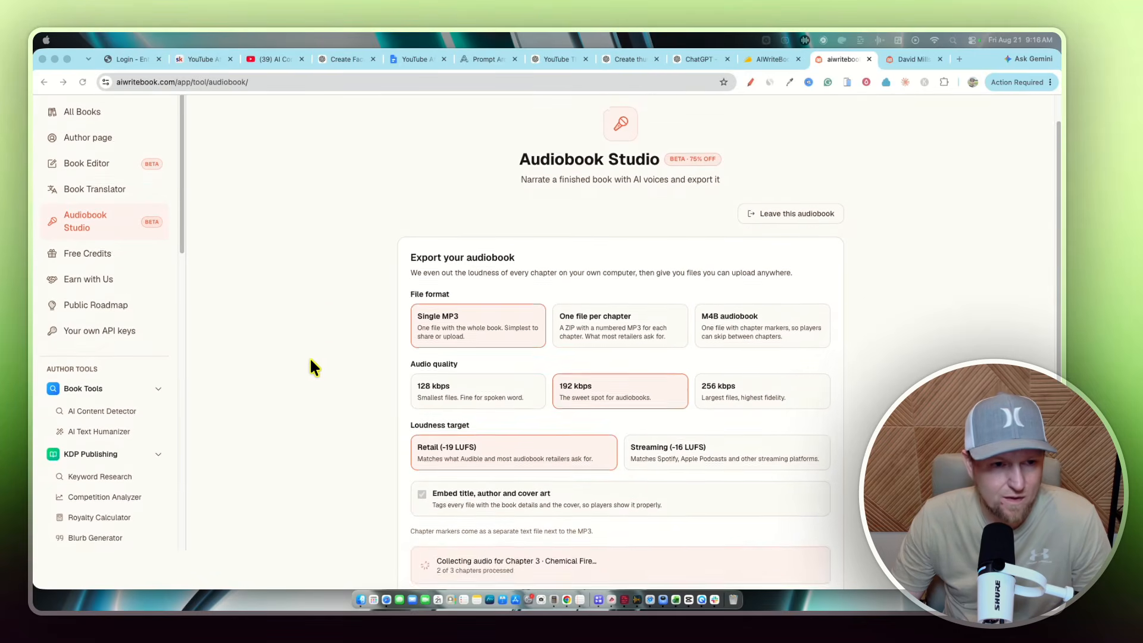
right_click(94, 374)
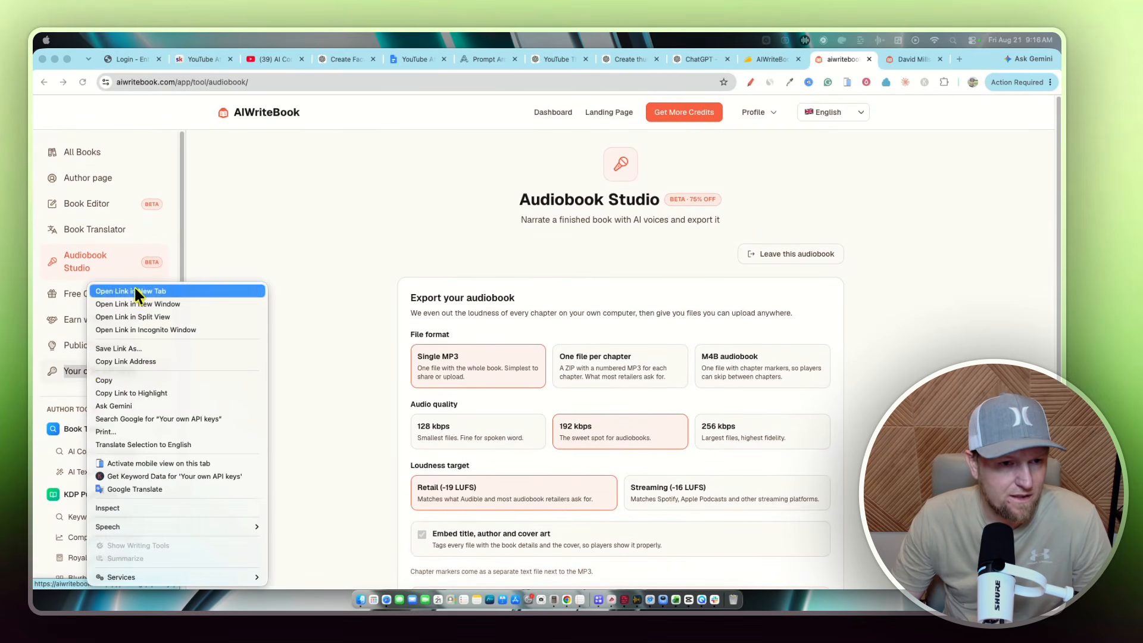
click(119, 295)
click(849, 57)
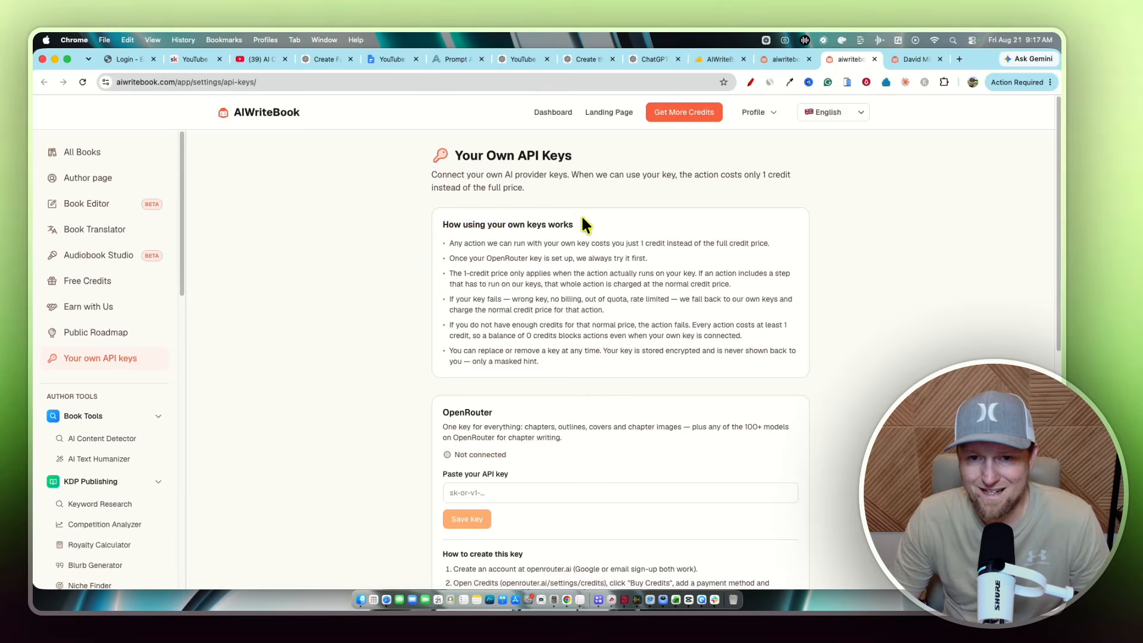
- Highlight the rules explaining how using your own API keys works, from the heading through the last bullet
drag(443, 224, 524, 260)
drag(513, 243, 665, 252)
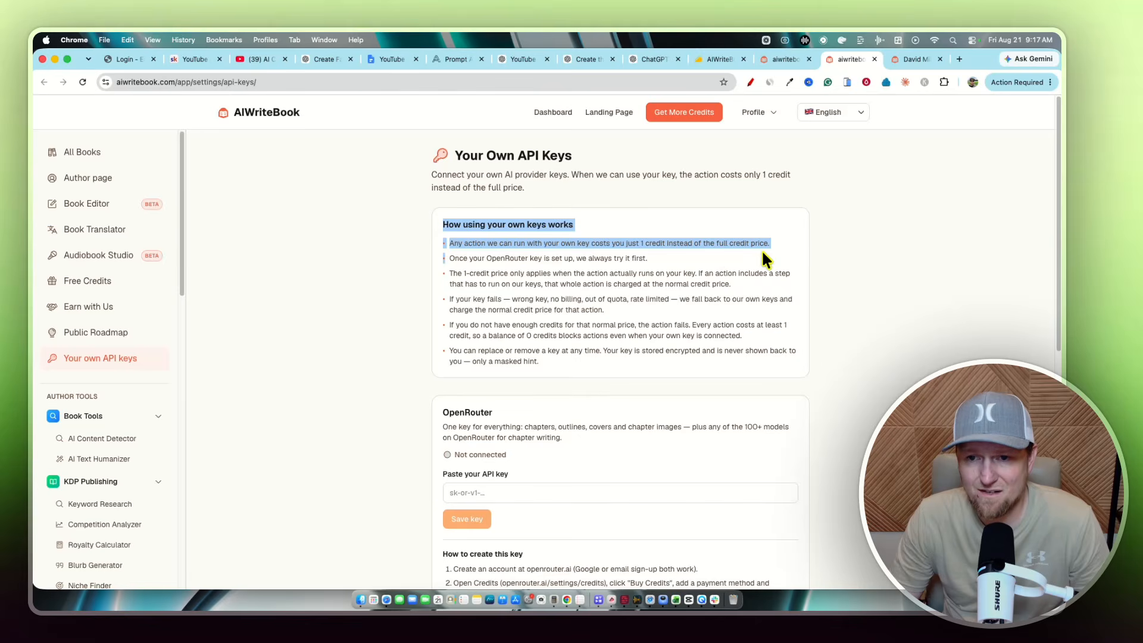
drag(762, 253, 625, 361)
- Examine the OpenRouter key section and highlight the description of what its single key covers
scroll(805, 441, down, 5)
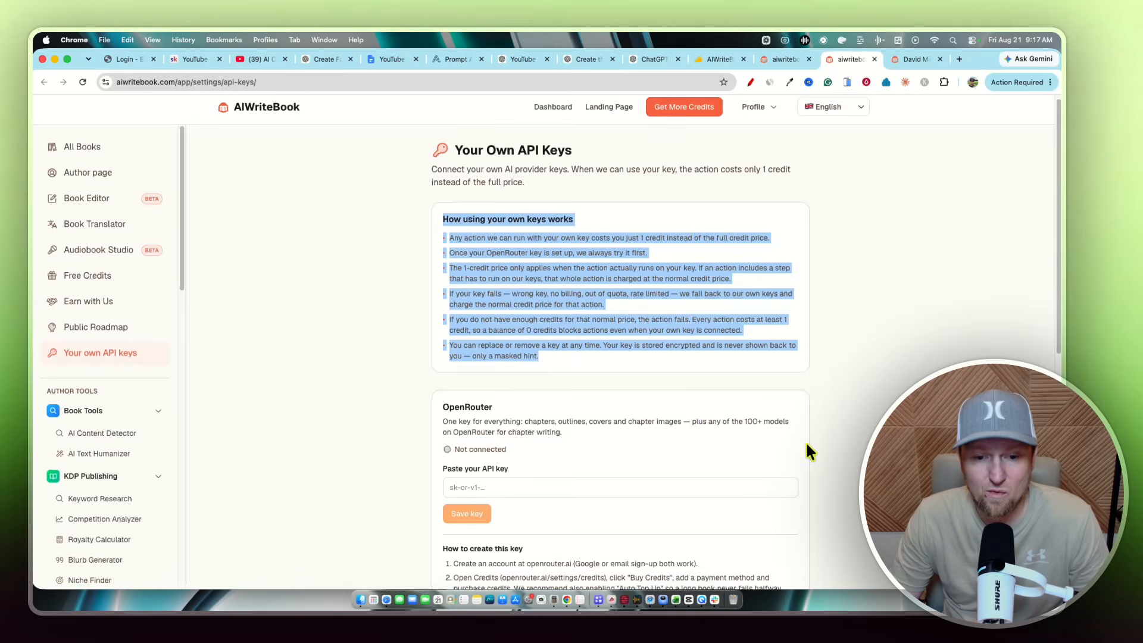
click(467, 256)
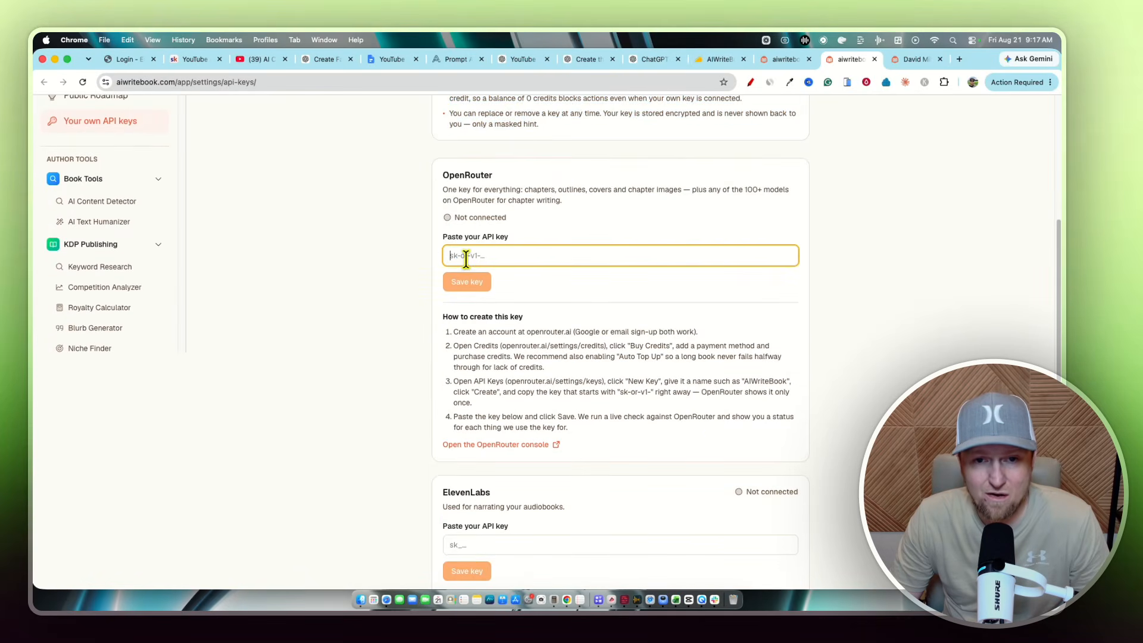
scroll(669, 334, down, 1)
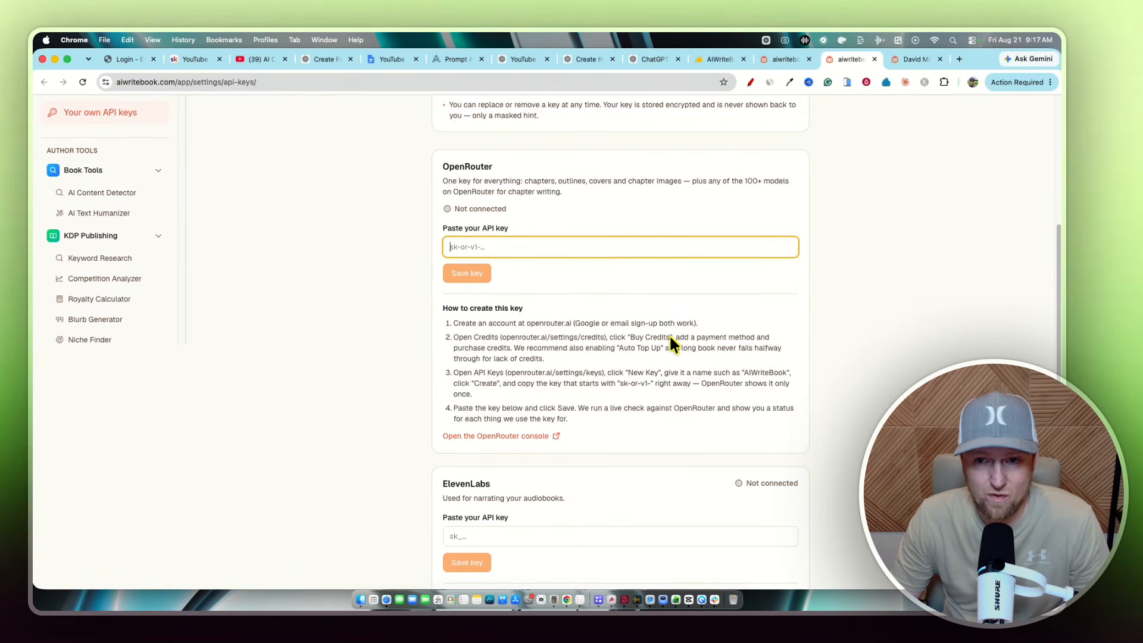
drag(719, 178, 809, 220)
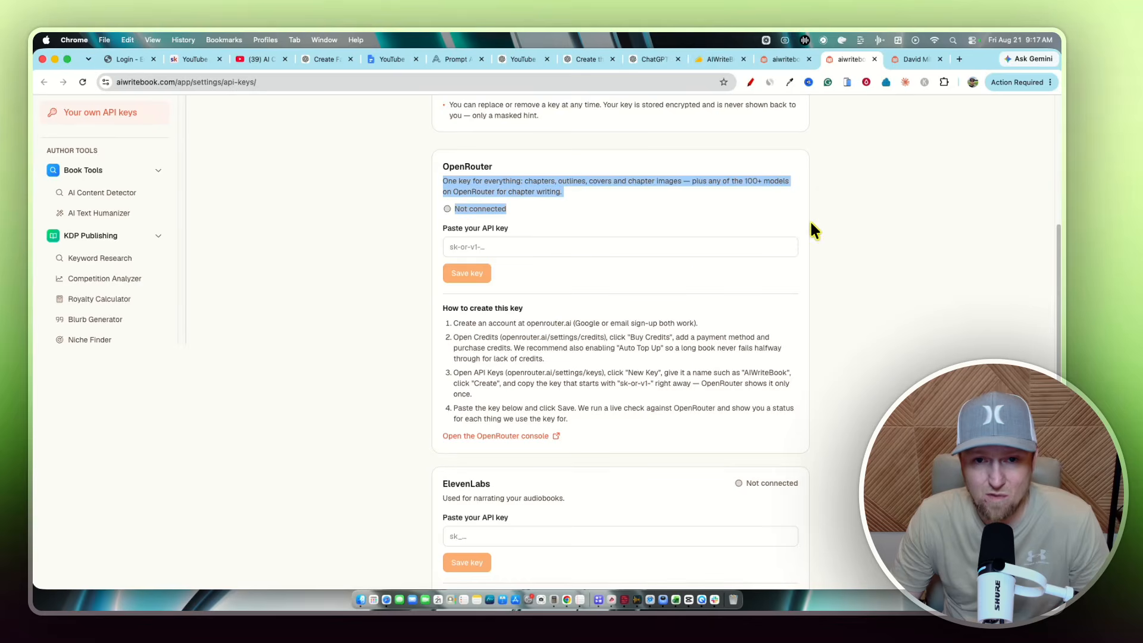
scroll(688, 268, down, 1)
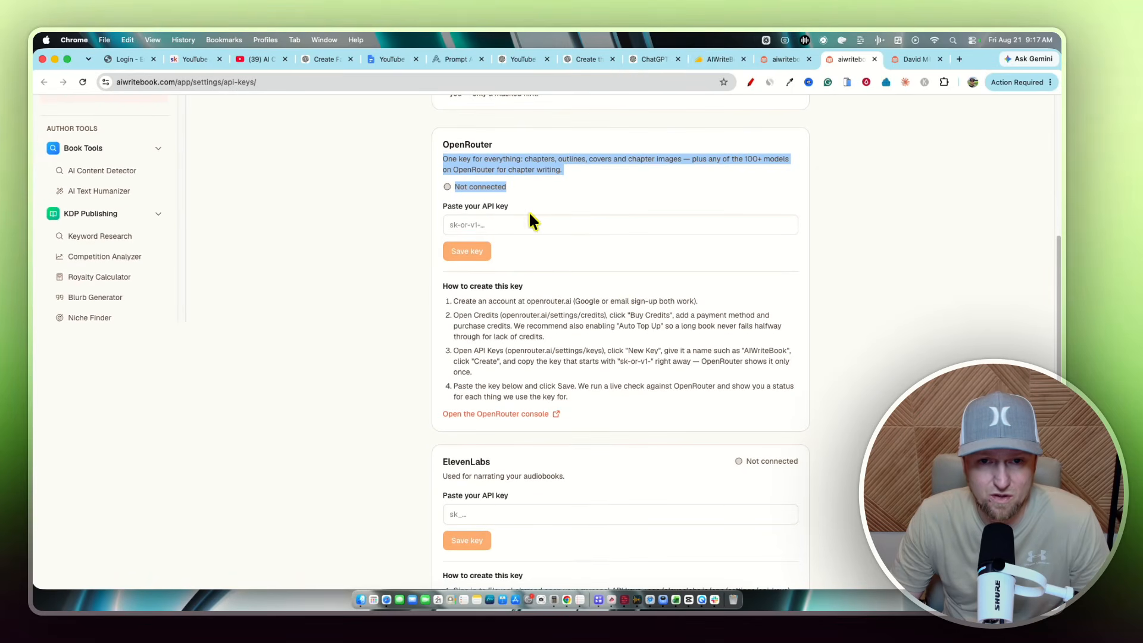
- Review the instructions for creating the OpenRouter and ElevenLabs API keys
scroll(650, 327, down, 1)
scroll(650, 327, down, 5)
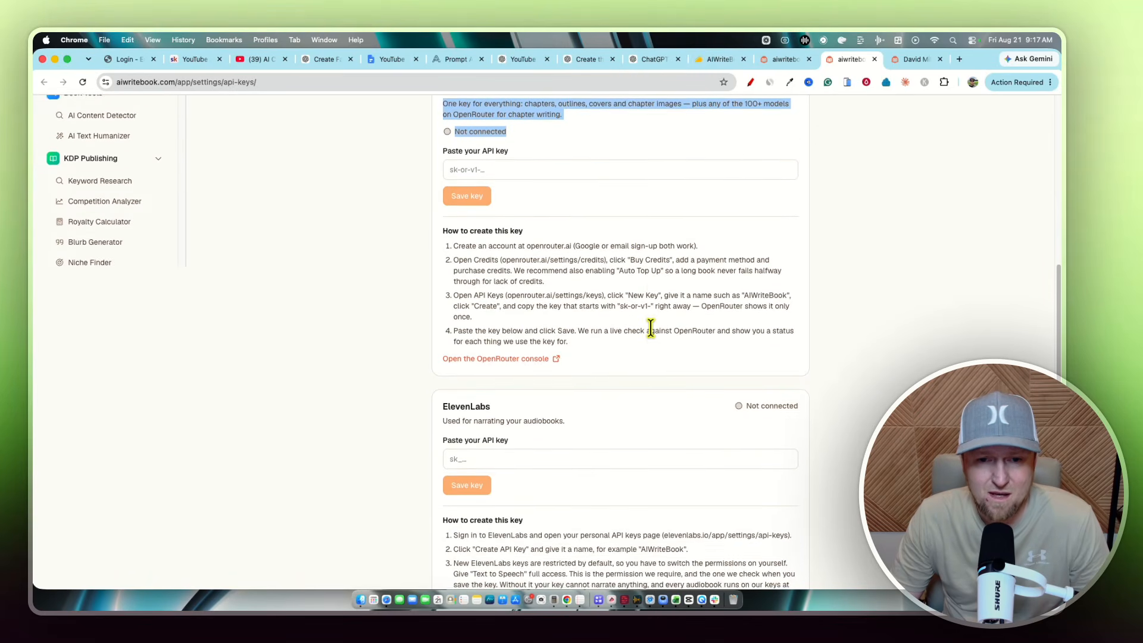
scroll(527, 315, down, 5)
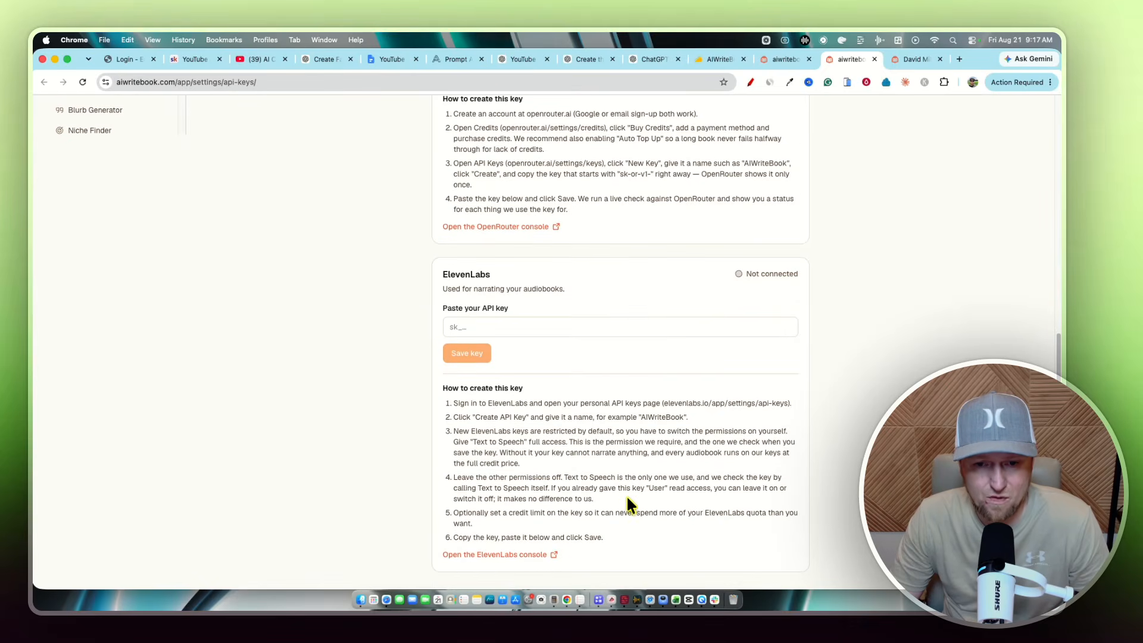
scroll(647, 377, up, 8)
scroll(625, 411, up, 9)
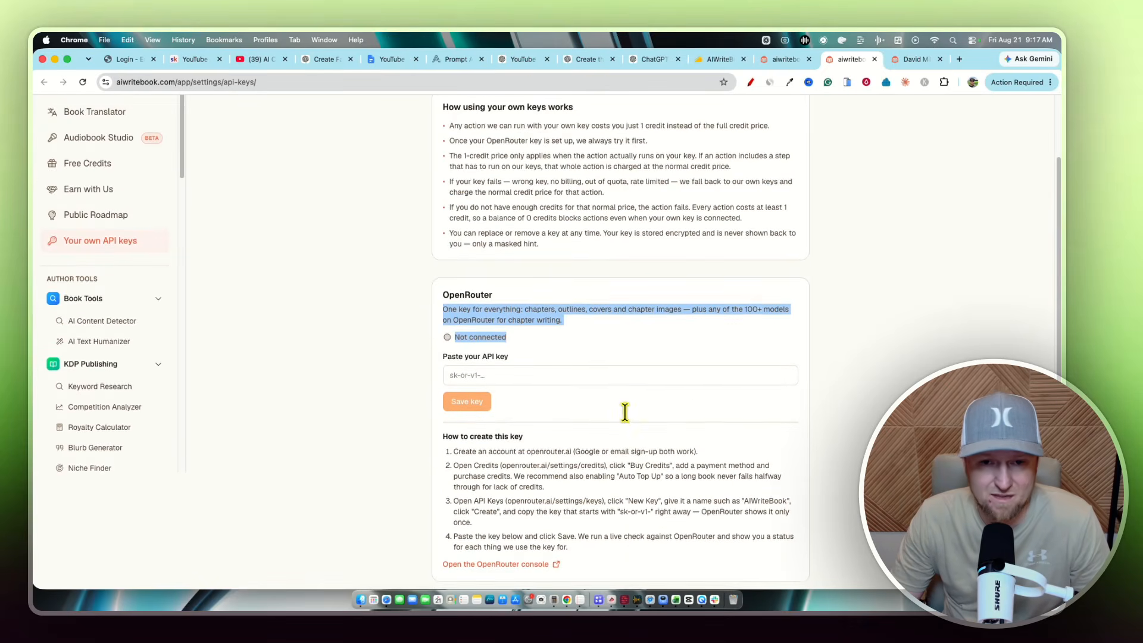
- Switch to the AppSumo page for AIWriteBook and compare the license tiers for BYOK support and monthly credits
click(717, 59)
scroll(480, 405, up, 10)
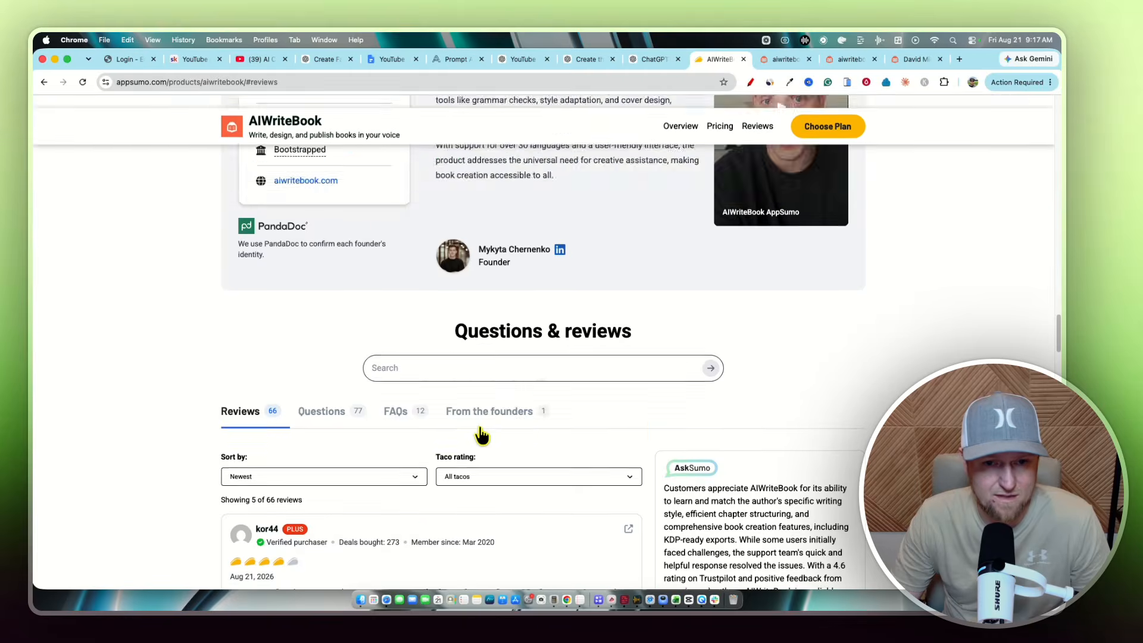
scroll(477, 424, up, 1)
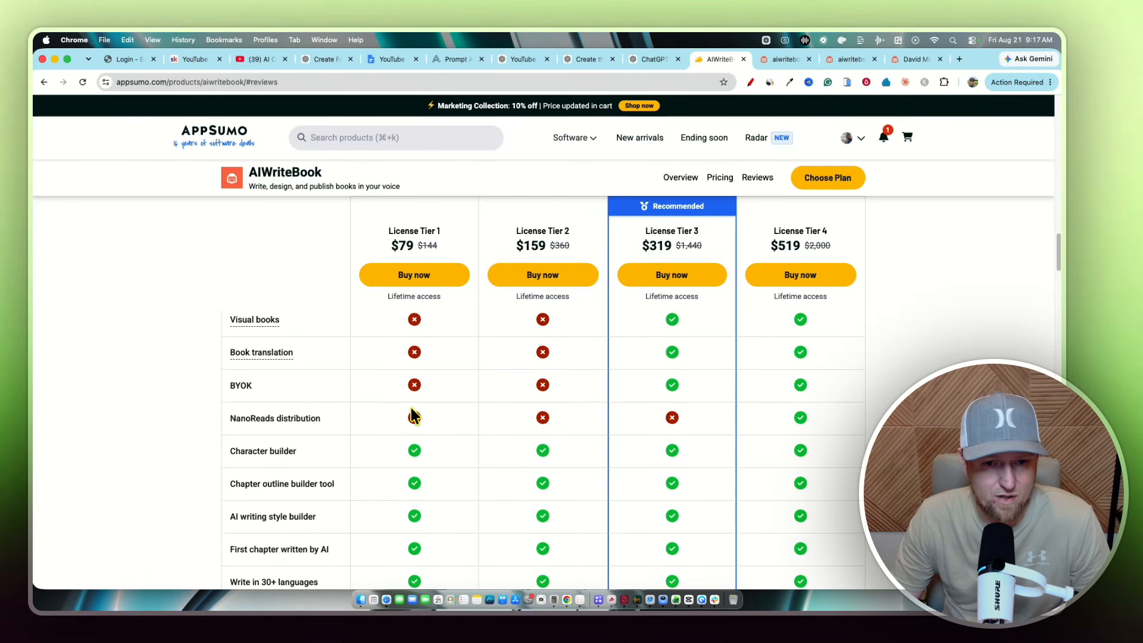
scroll(702, 349, up, 2)
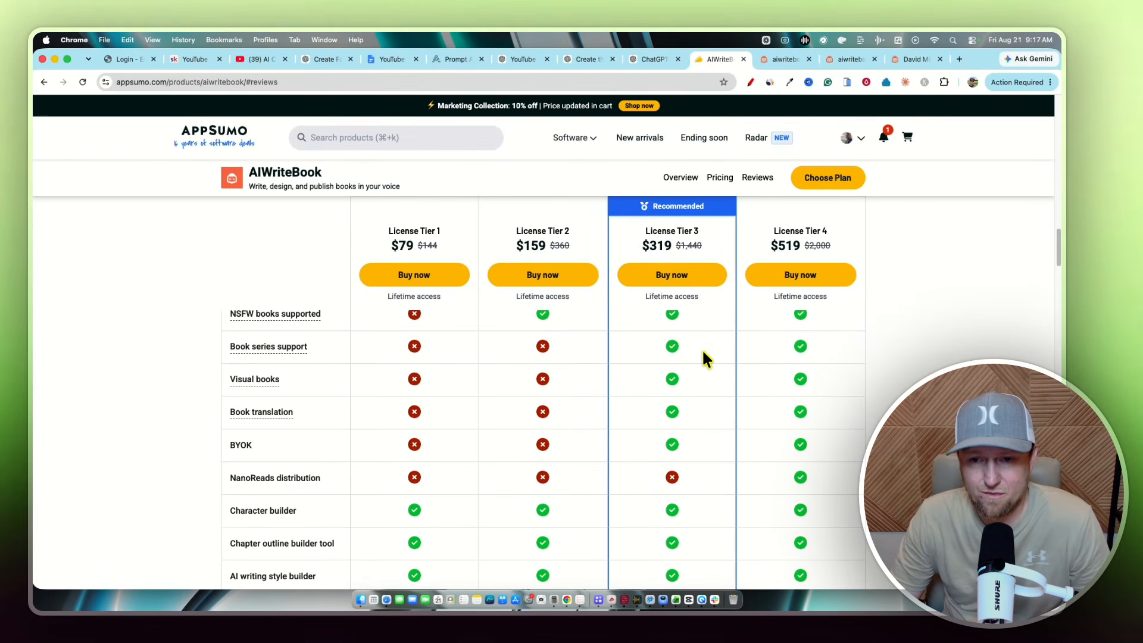
scroll(691, 411, up, 4)
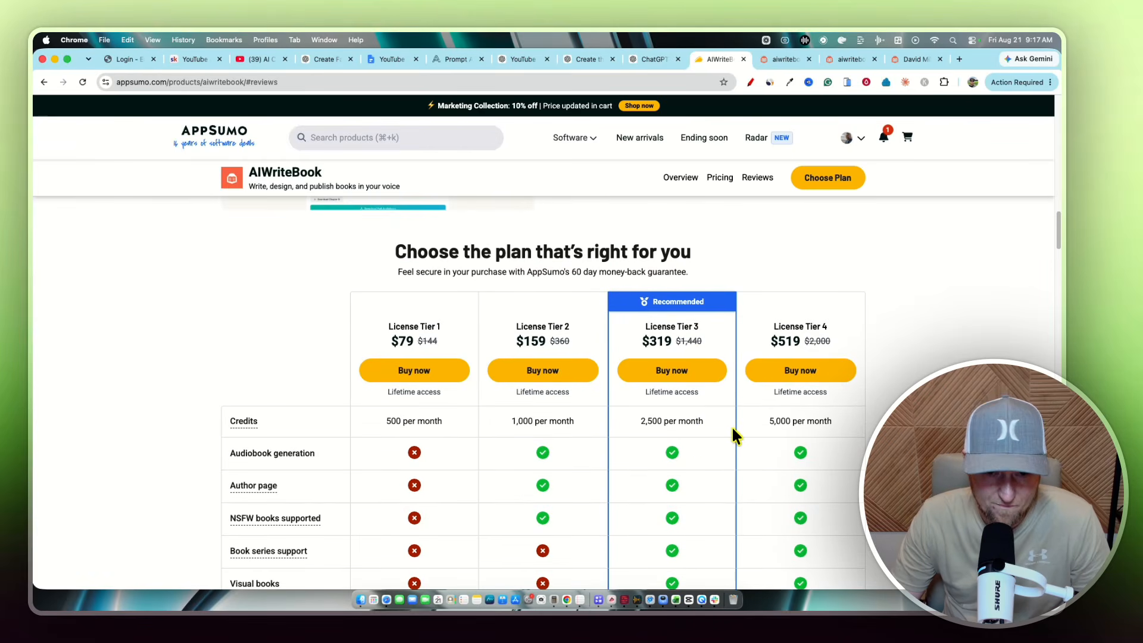
scroll(731, 427, down, 2)
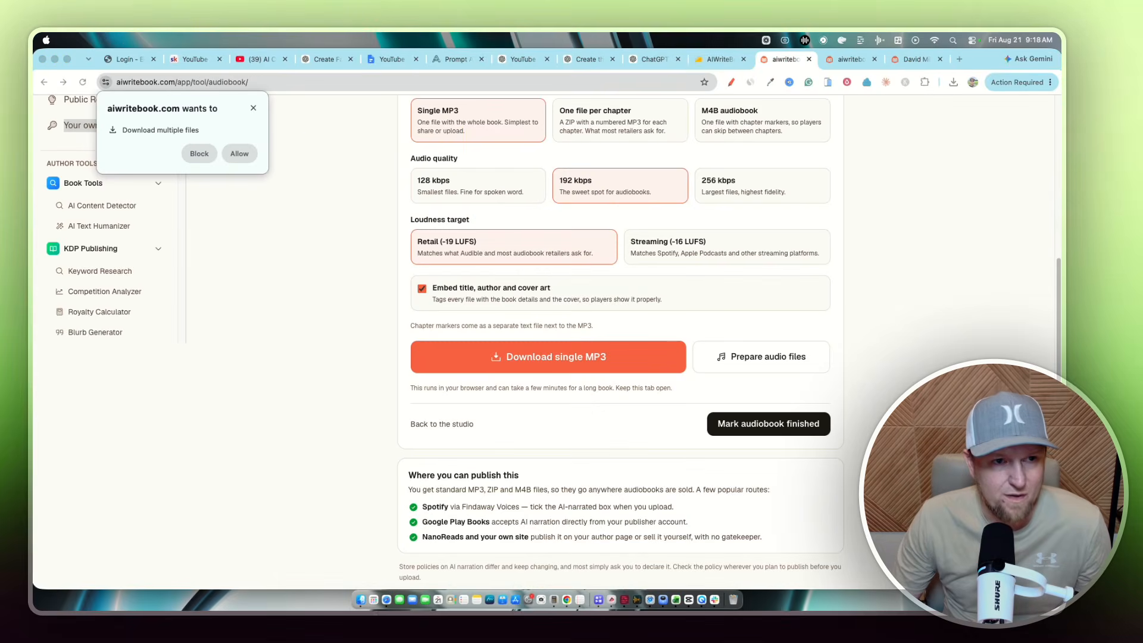
- Check the browser's recent downloads for the exported Sundown at Black Hollow audiobook and dismiss the multiple-file download request
click(839, 102)
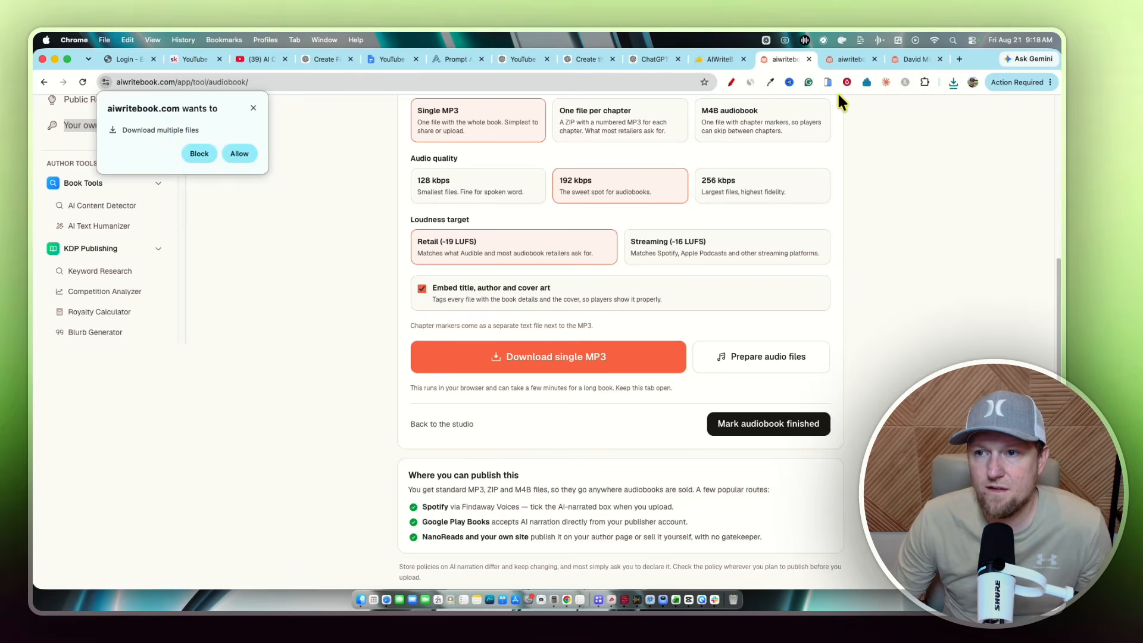
click(954, 82)
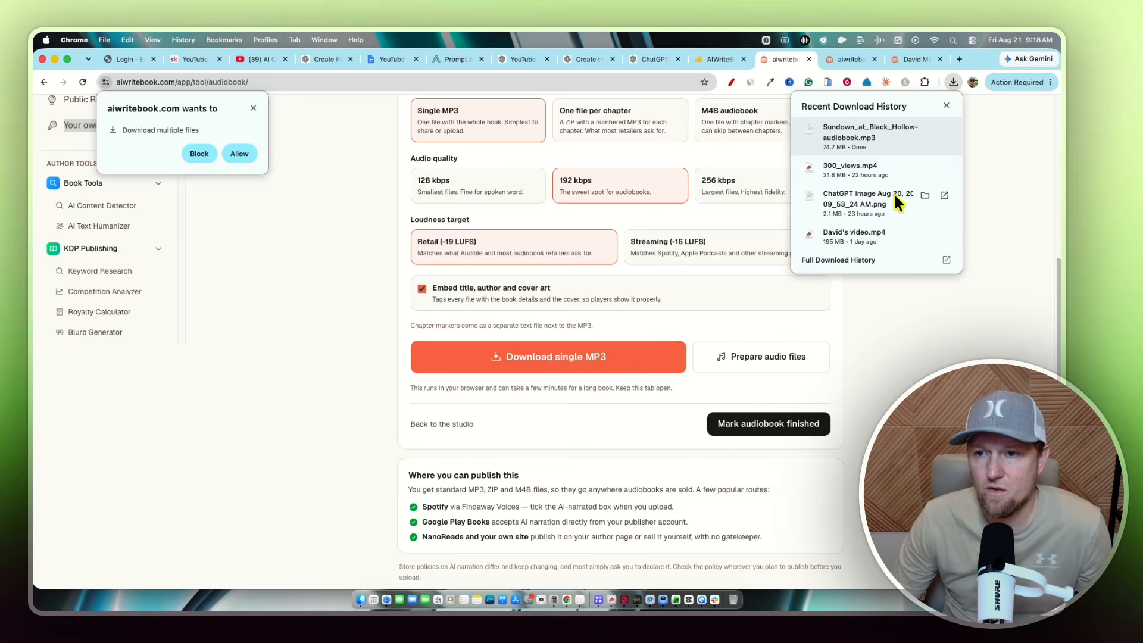
click(920, 289)
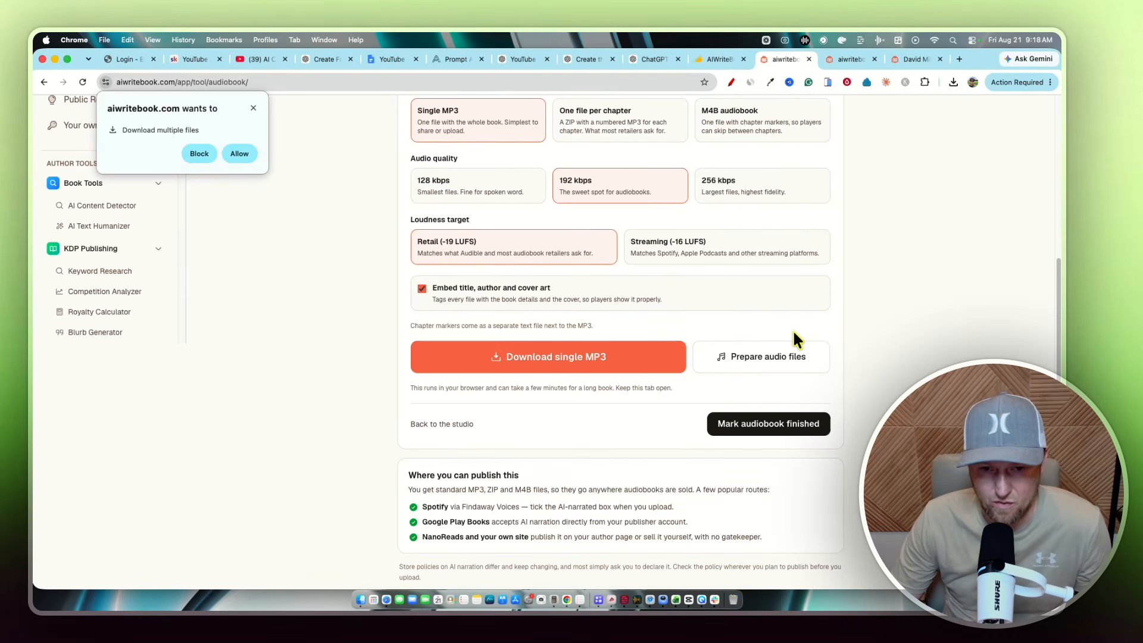
scroll(791, 333, up, 5)
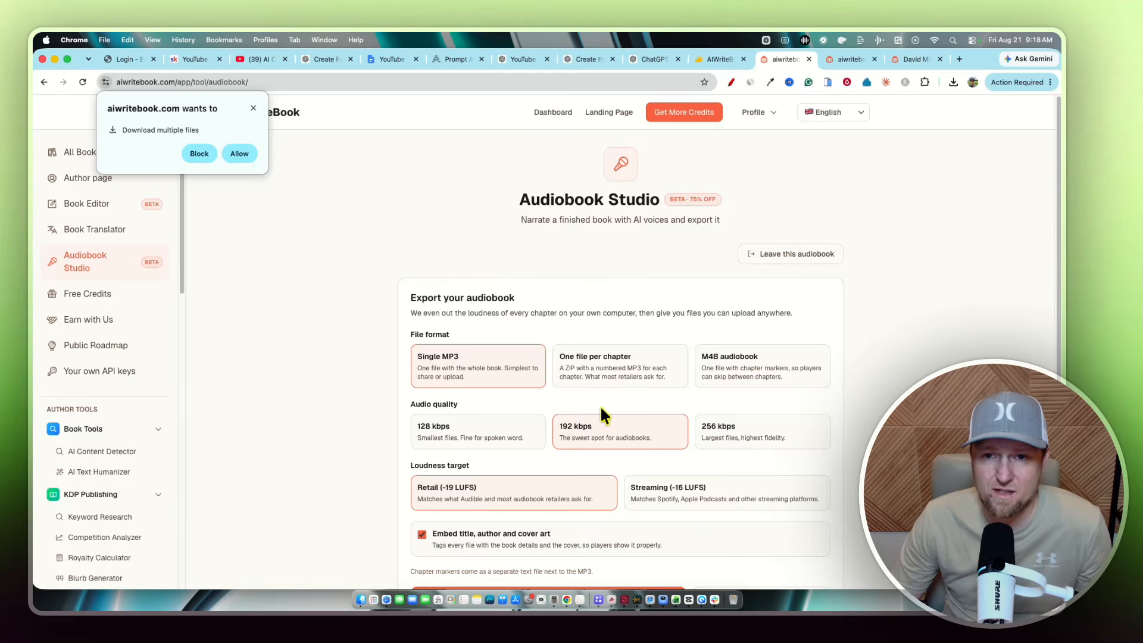
click(253, 109)
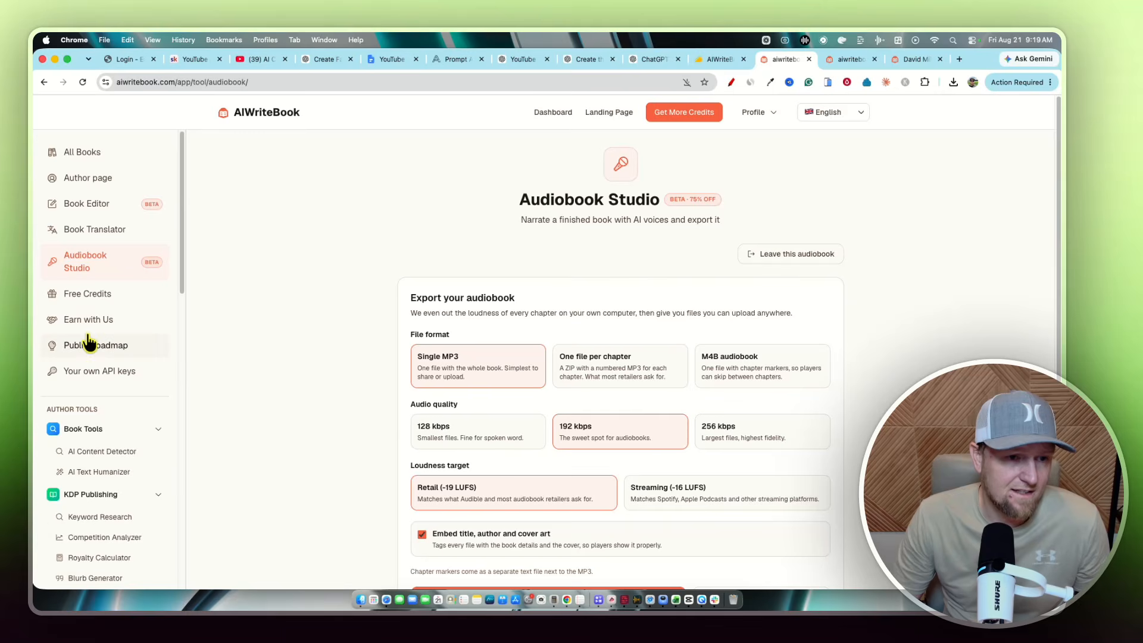
- Open the AIWriteBook public roadmap and highlight the voter and comment line of the Professional book formatter idea
click(104, 348)
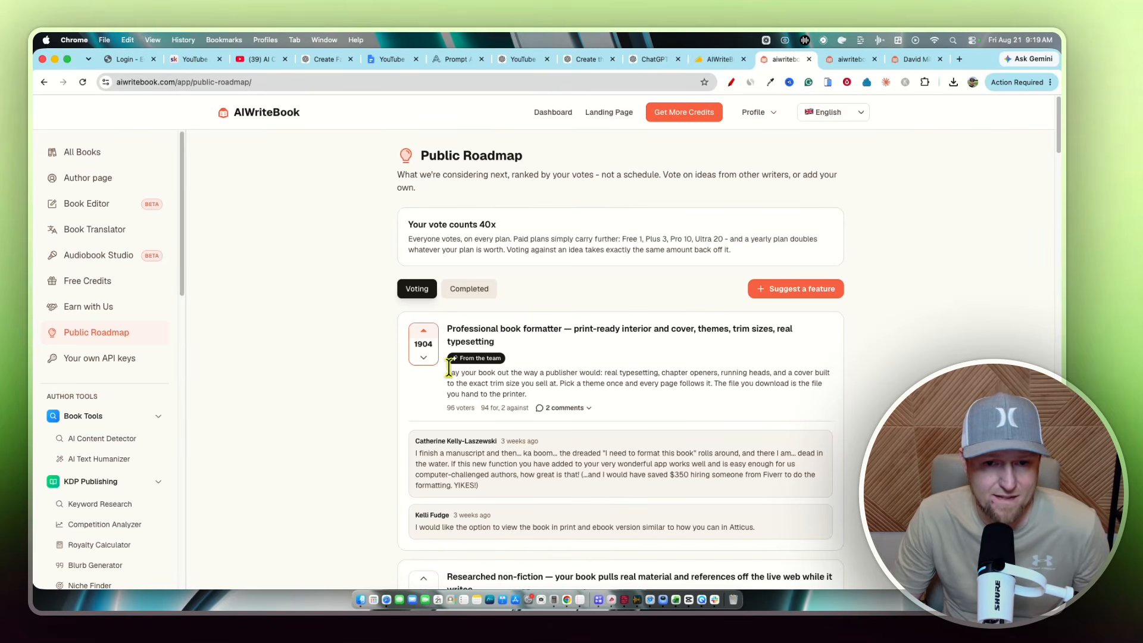
scroll(453, 373, down, 3)
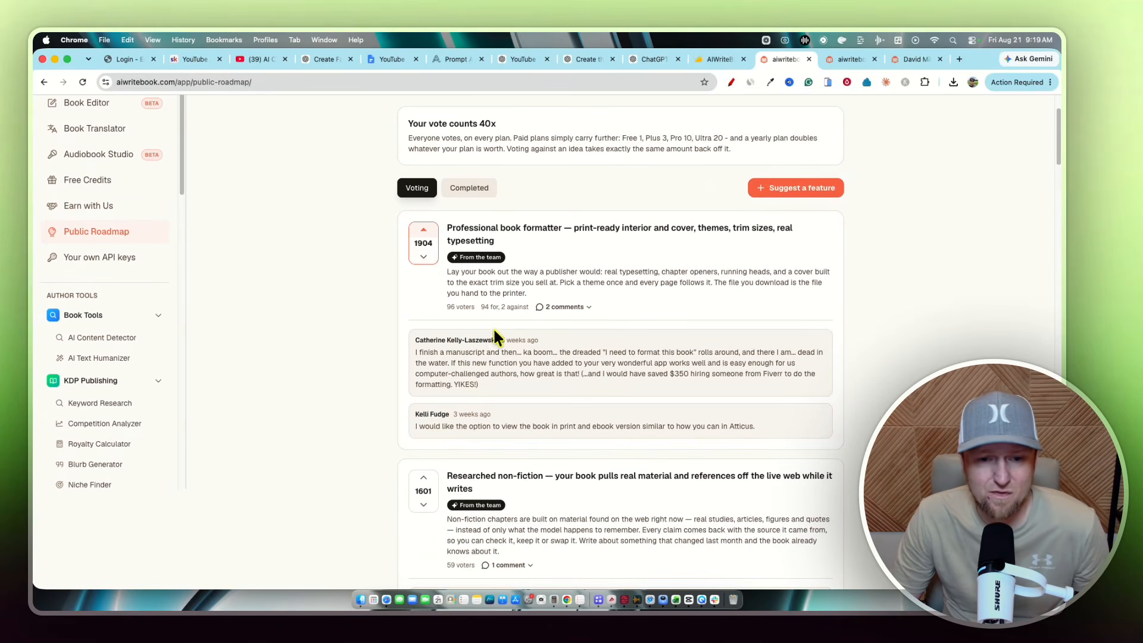
scroll(423, 470, down, 1)
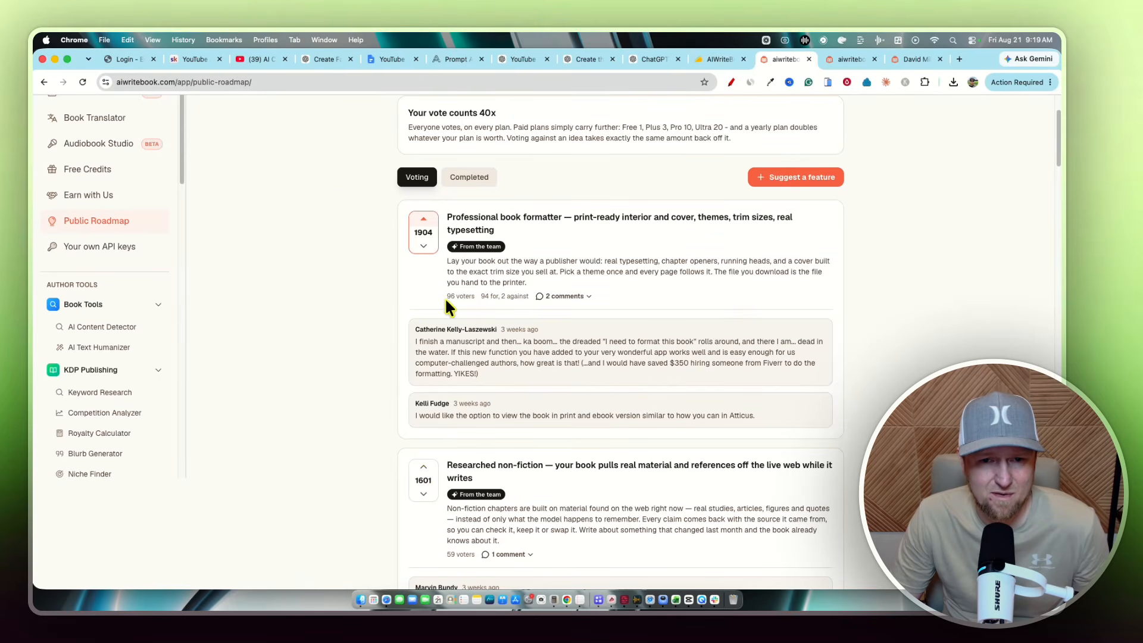
drag(435, 296, 634, 291)
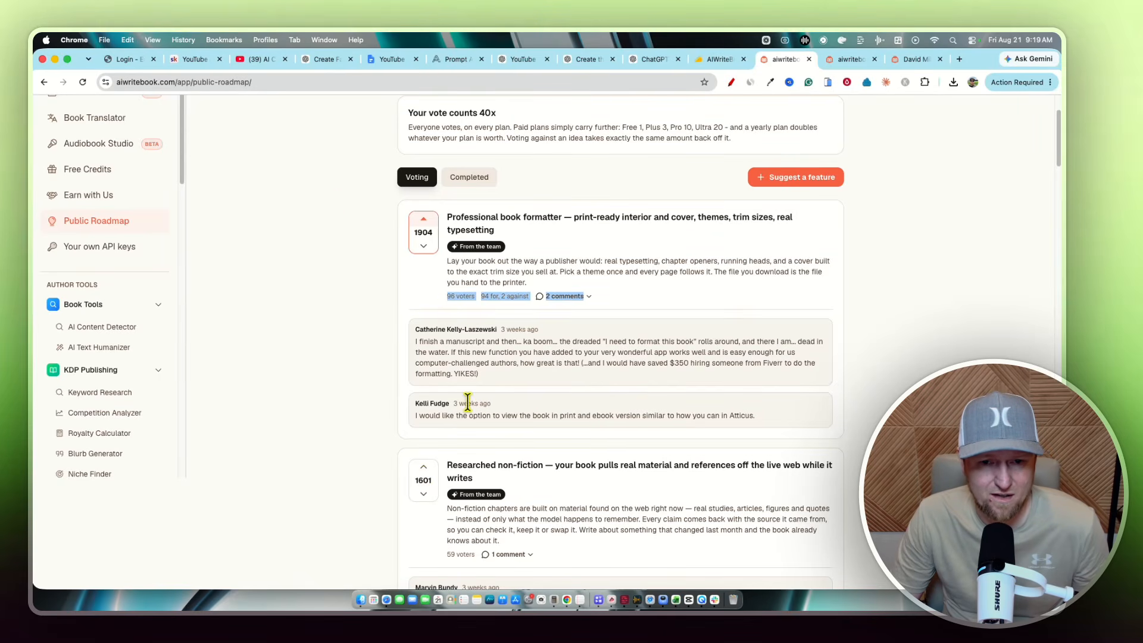
- Highlight the Researched non-fiction idea's title and browse the rest of the roadmap's proposed features
scroll(467, 480, down, 1)
drag(434, 470, 562, 470)
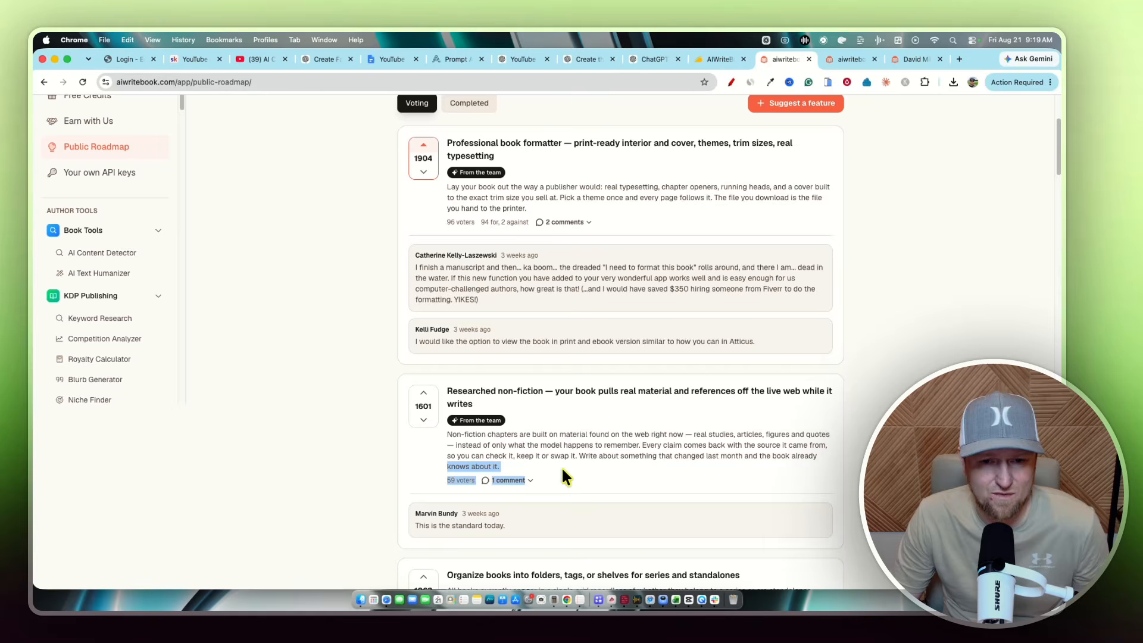
click(462, 391)
drag(461, 391, 691, 427)
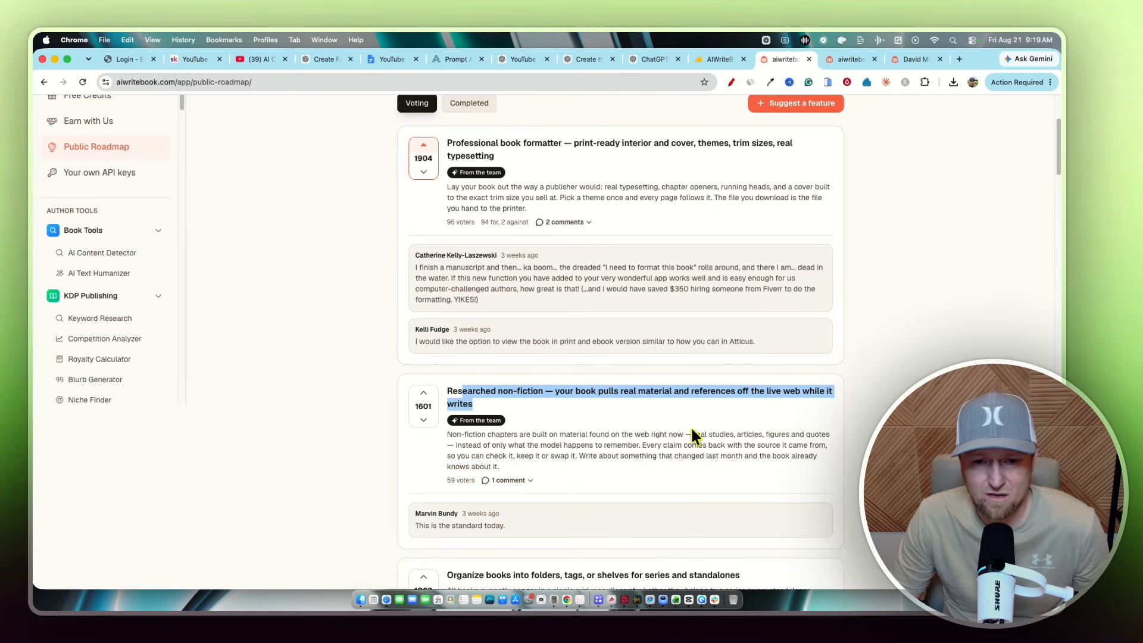
scroll(690, 419, down, 20)
scroll(694, 423, up, 20)
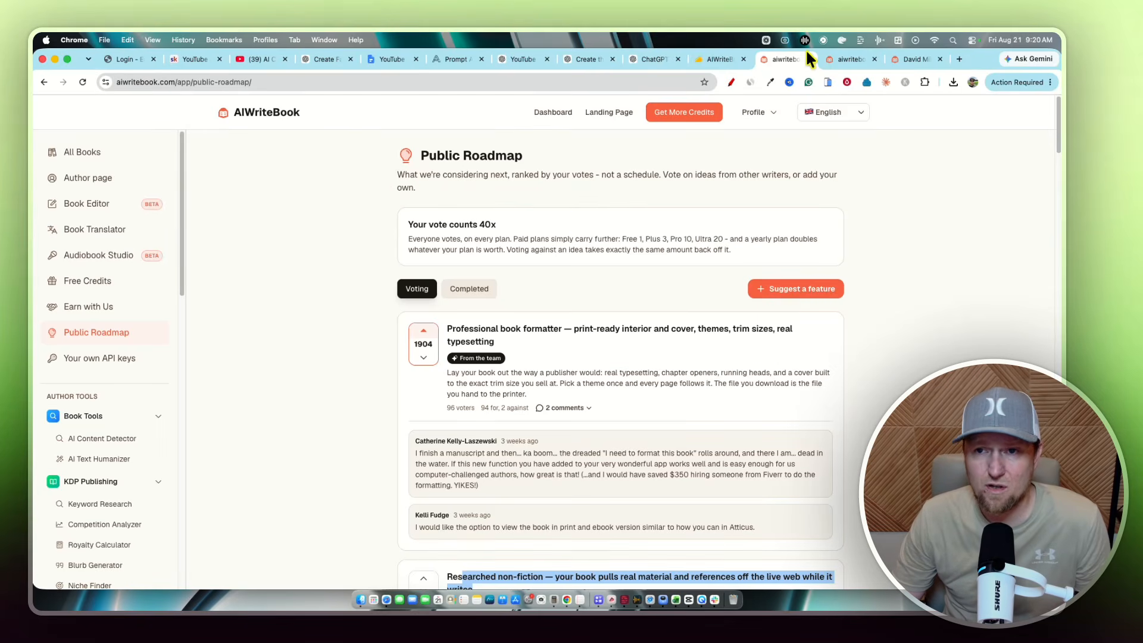
- Return to the license tier comparison on the AppSumo page for AIWriteBook
click(719, 58)
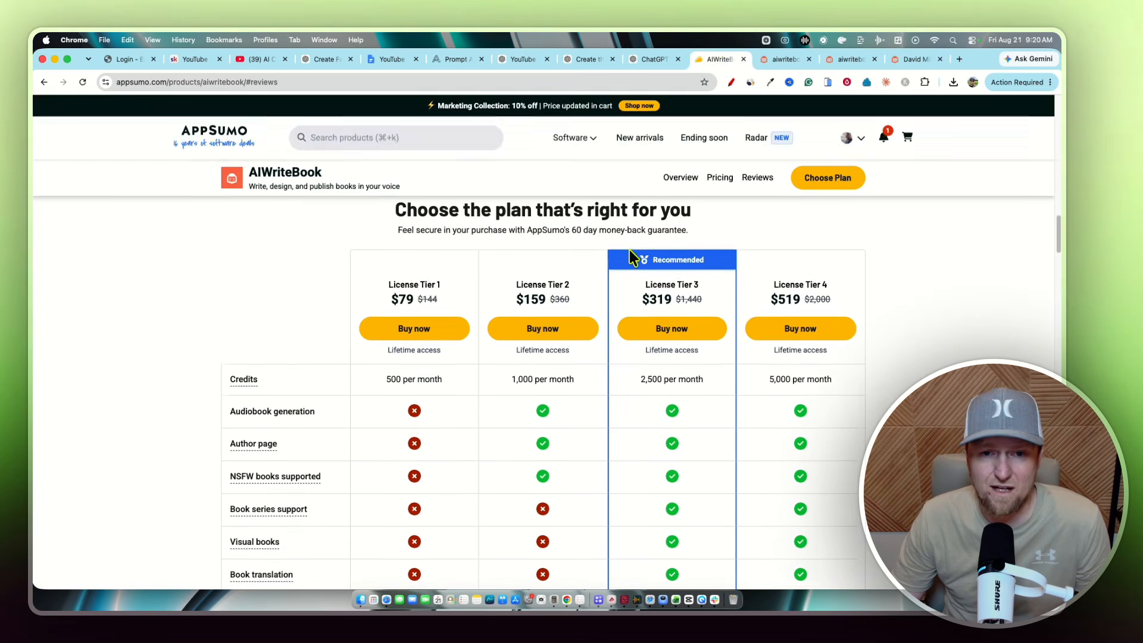